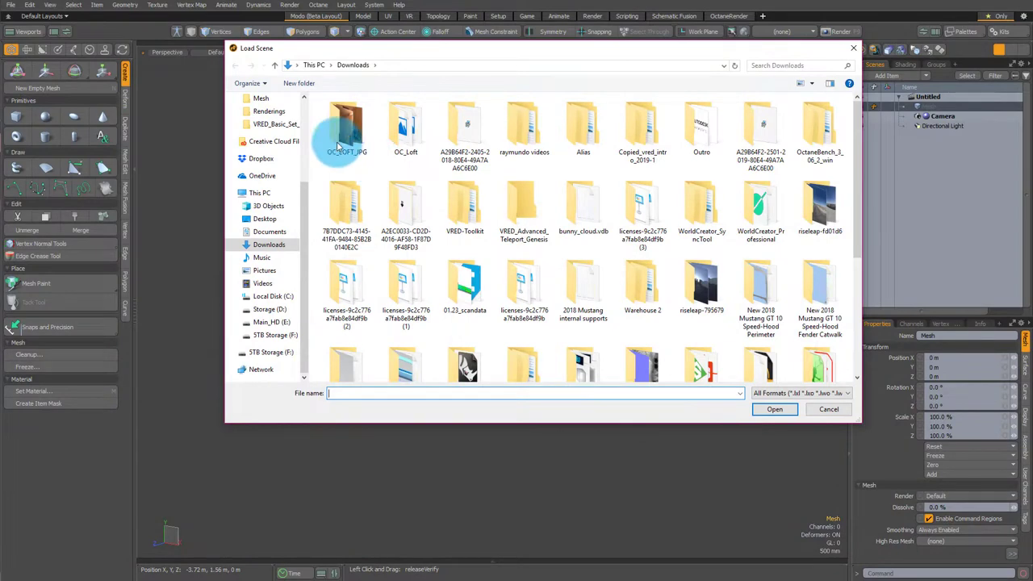
Load the Kevin_Charger scene from the Desktop and skip the search for all missing reference images
left_click(263, 220)
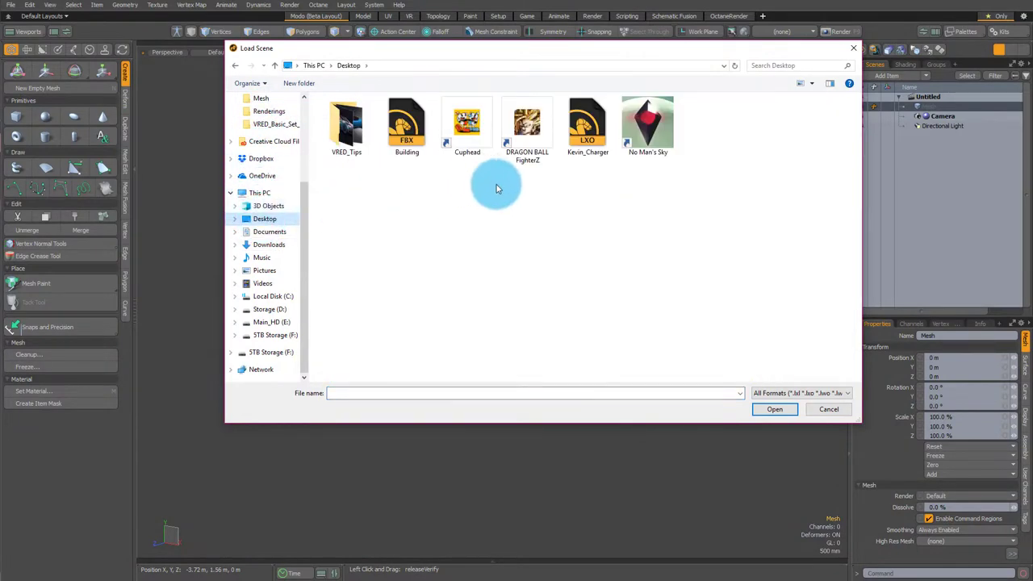
left_click(773, 410)
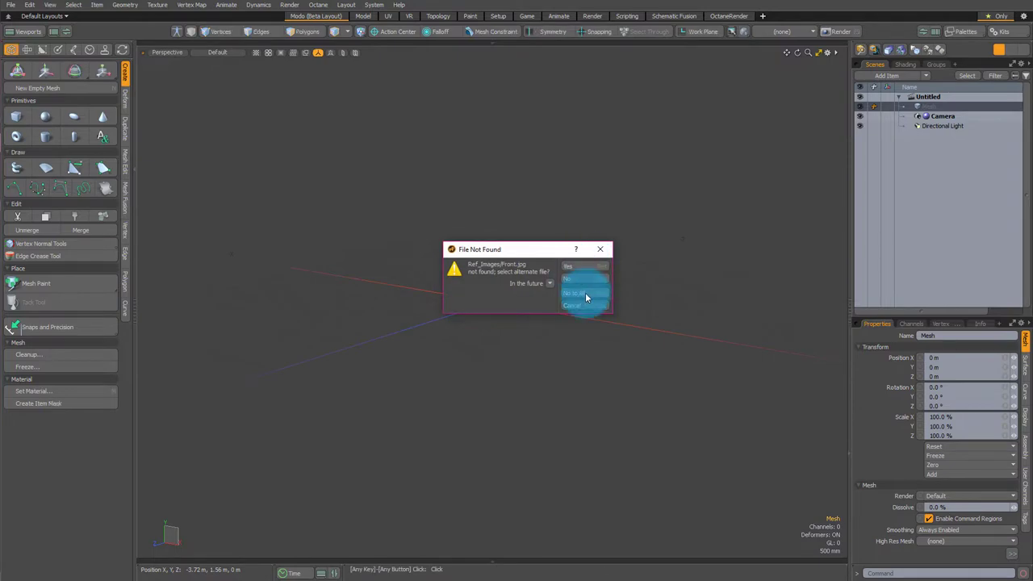
left_click(585, 296)
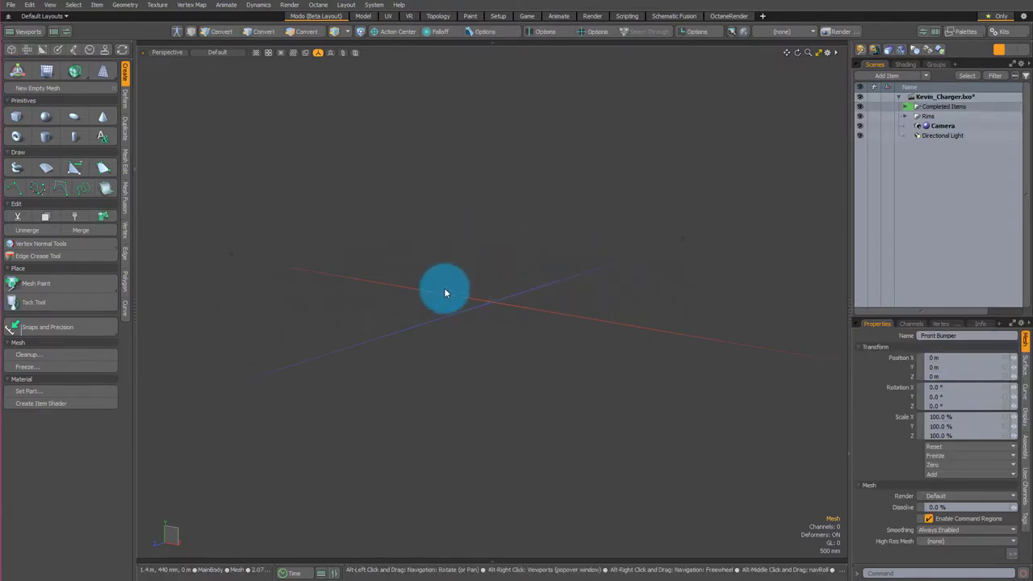
Examine the imported car from several angles, including how the door and front bumper display when selected
left_click_drag(593, 309, 456, 297, "alt")
scroll(484, 327, "up", 5)
left_click_drag(575, 186, 420, 353, "alt")
left_click_drag(413, 389, 629, 385, "alt")
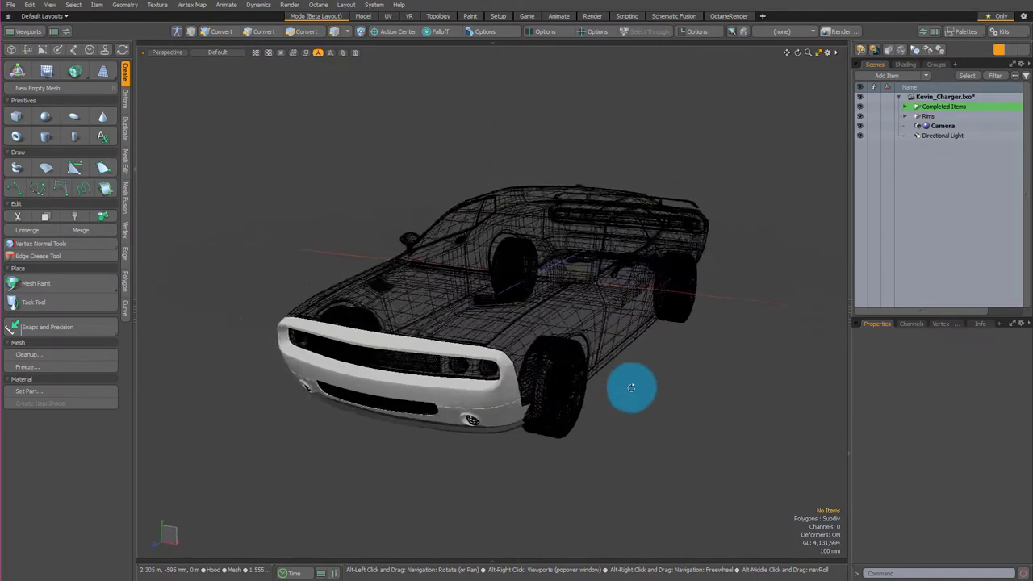
left_click_drag(635, 257, 522, 332, "alt")
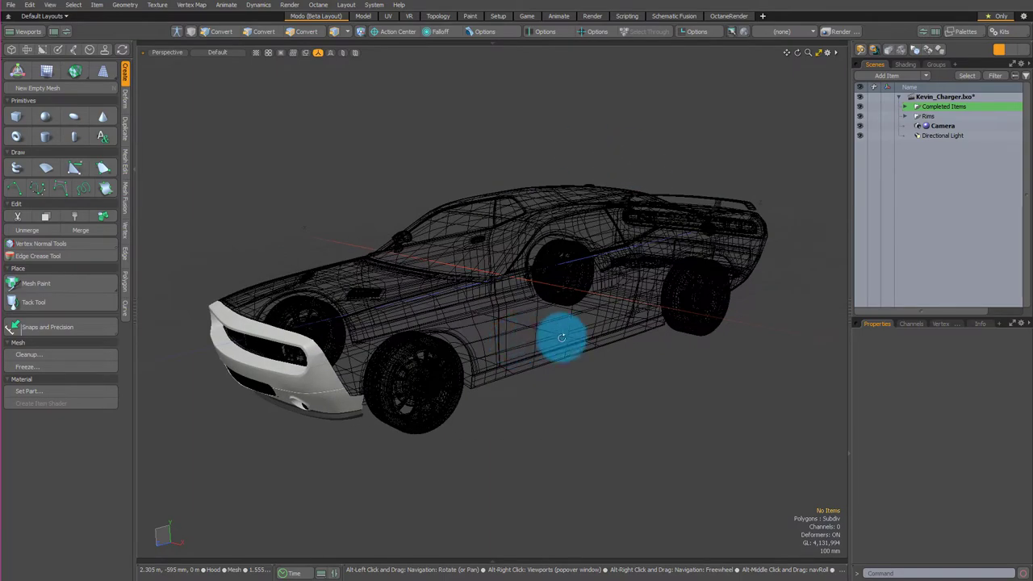
left_click_drag(551, 246, 491, 304, "alt")
left_click(487, 306)
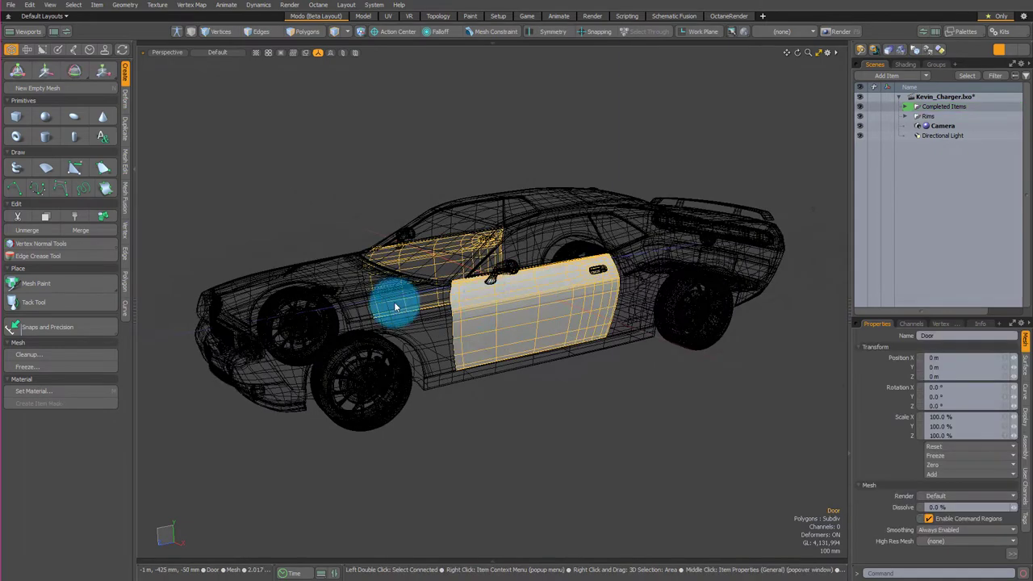
left_click(297, 369)
left_click(274, 391)
left_click_drag(274, 391, 473, 282, "alt")
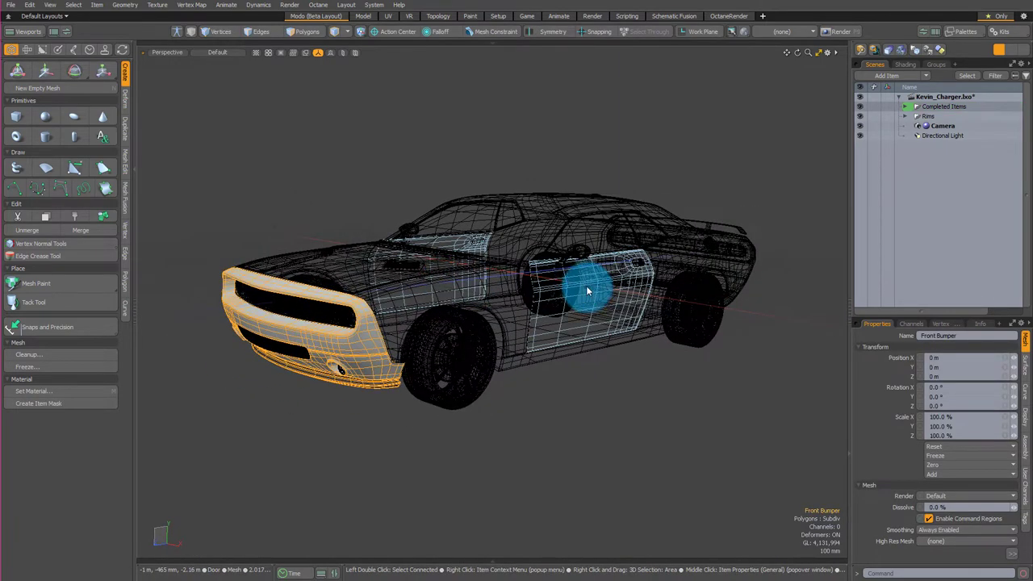
left_click(545, 161)
left_click_drag(556, 143, 489, 111, "alt")
left_click_drag(451, 152, 330, 299, "alt")
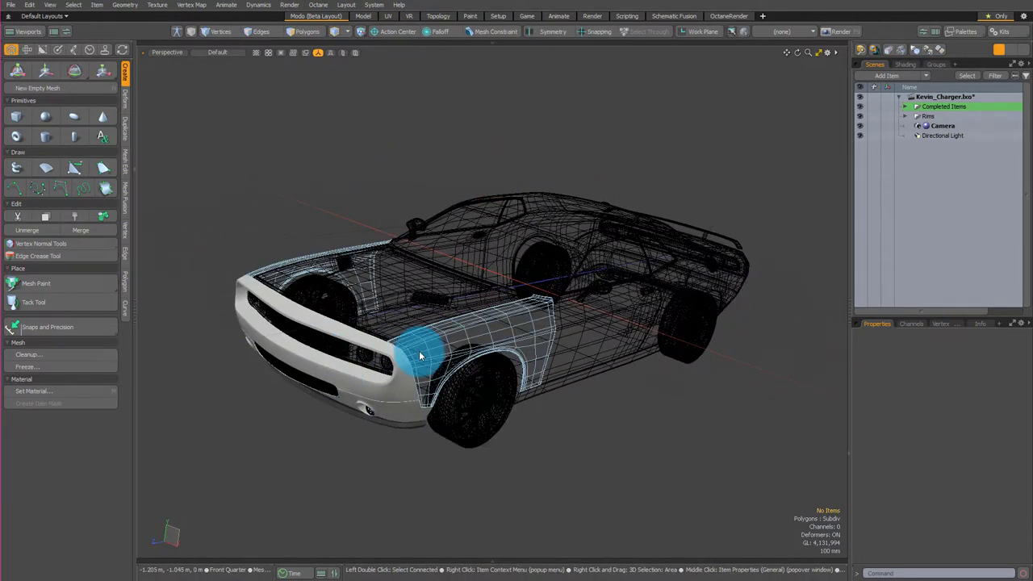
left_click_drag(420, 356, 454, 351, "alt")
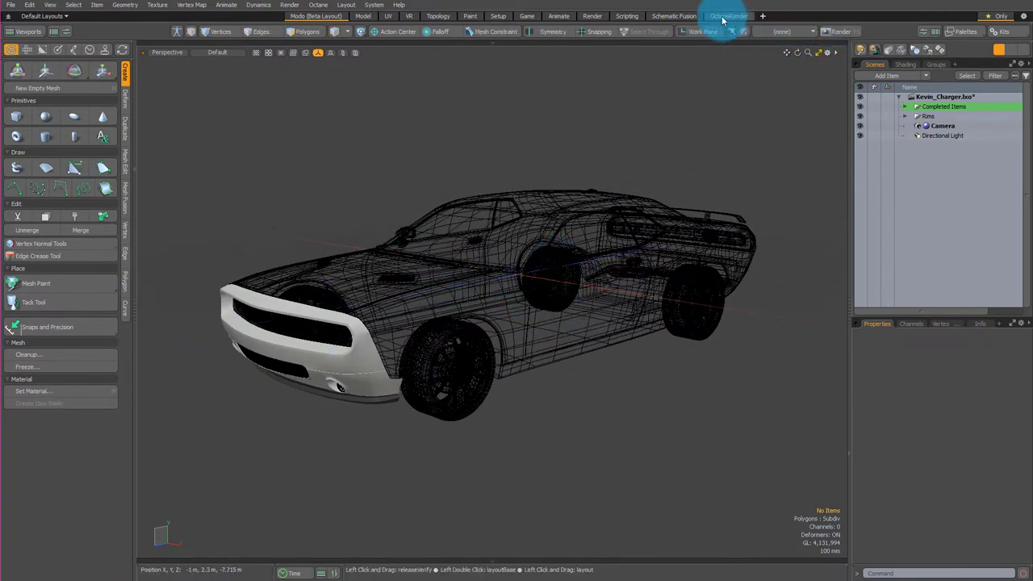
left_click_drag(403, 338, 610, 263, "alt")
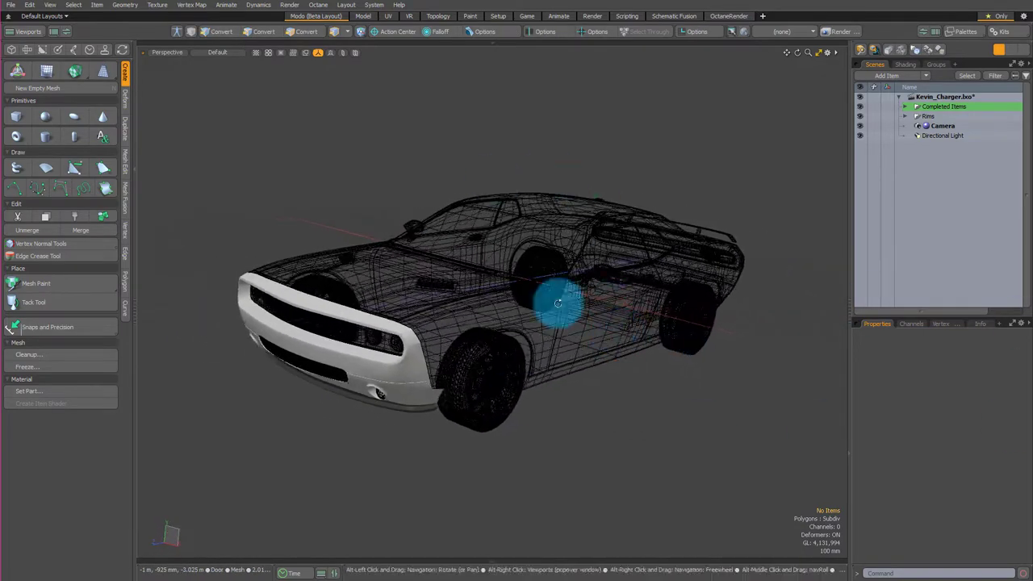
left_click_drag(632, 384, 367, 301, "alt")
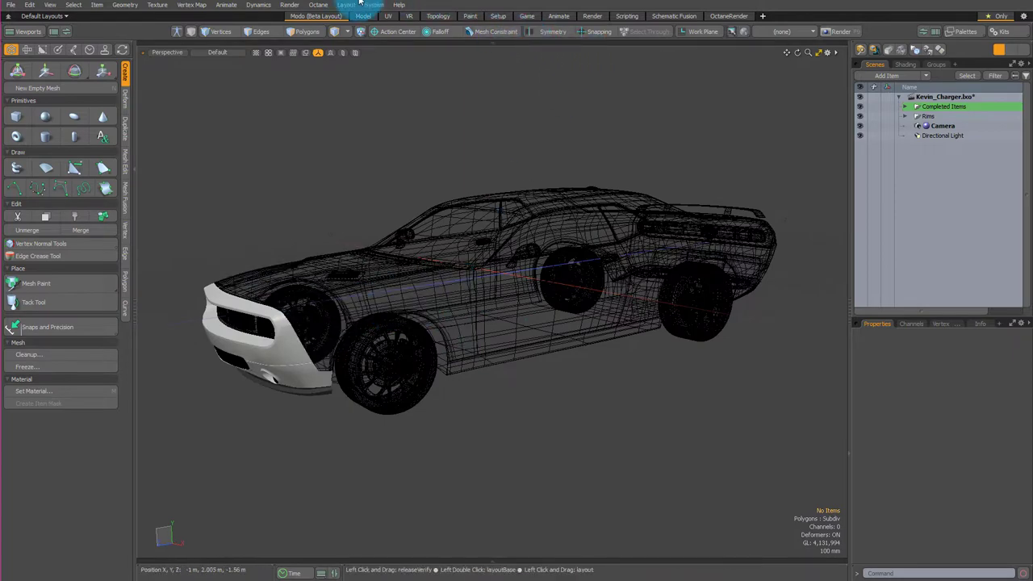
Select the front bumper and set the viewport to draw inactive meshes the same as active ones
left_click(582, 33)
left_click_drag(474, 218, 564, 300, "alt")
left_click(563, 299)
left_click(442, 363)
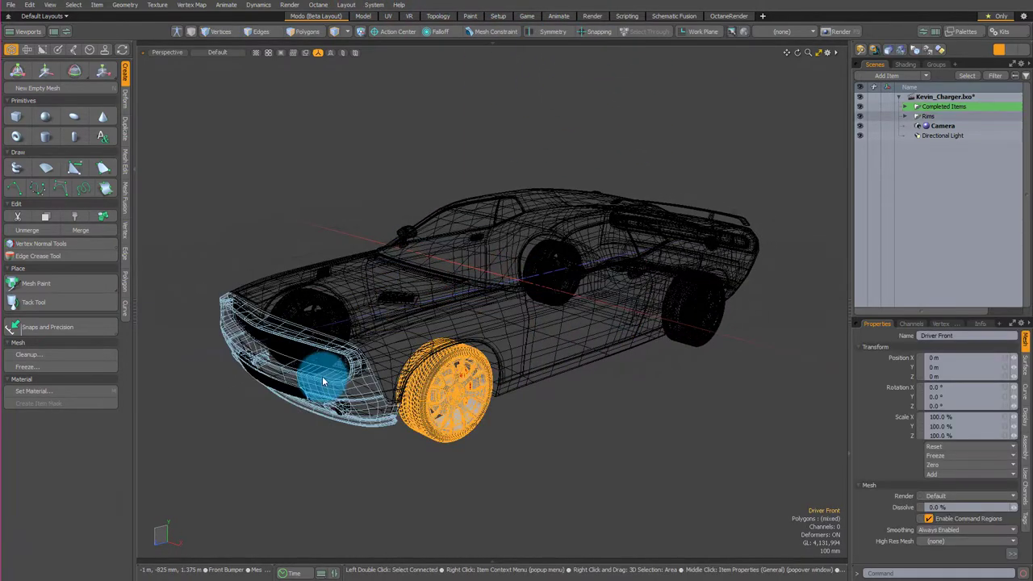
left_click(327, 383)
left_click_drag(385, 316, 422, 207, "alt")
right_click(423, 207, "alt")
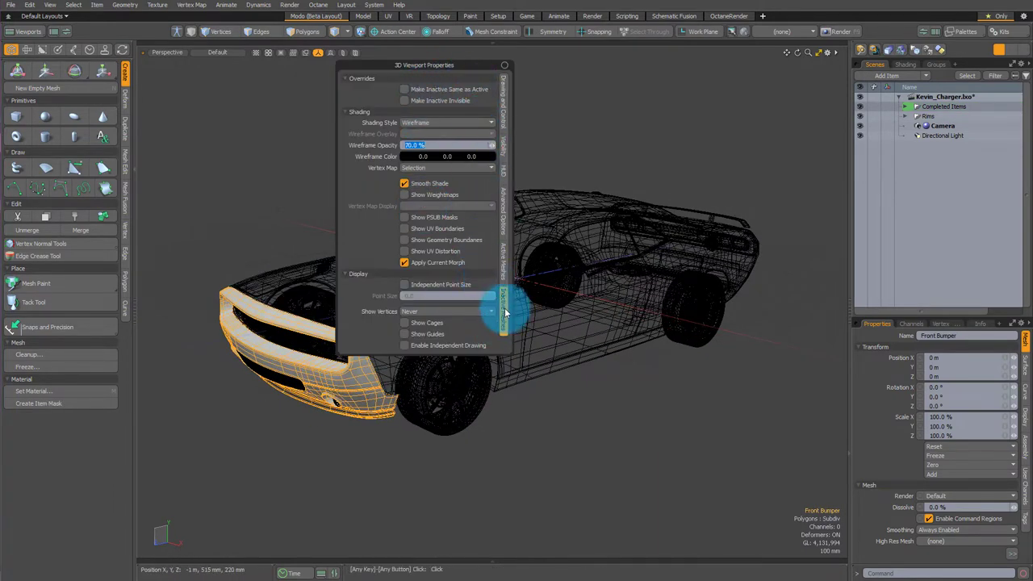
left_click(419, 94)
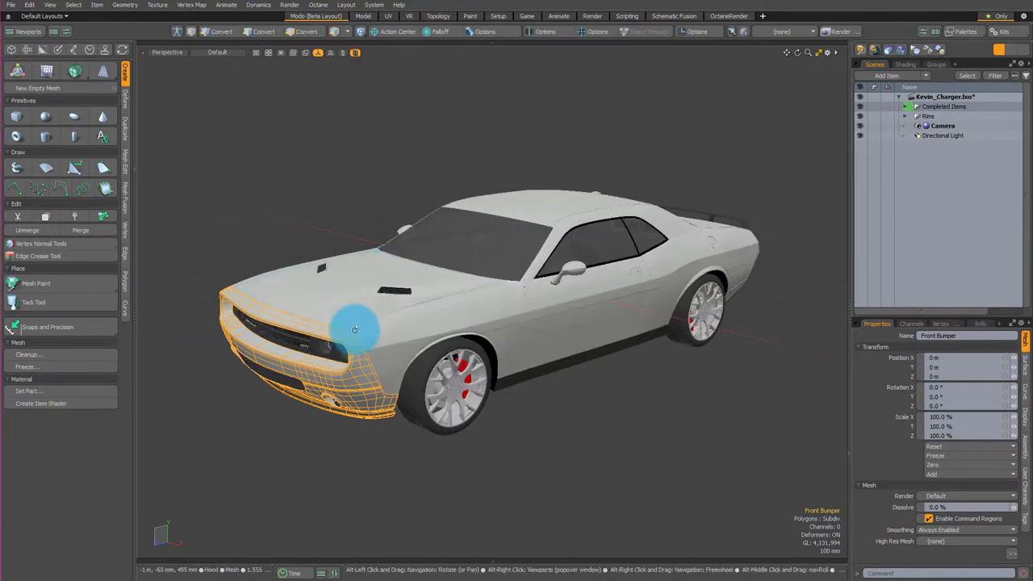
Select the Completed Items and Rims groups and raise the car in the Right view until its tires rest on the ground line
left_click_drag(358, 334, 512, 305, "alt")
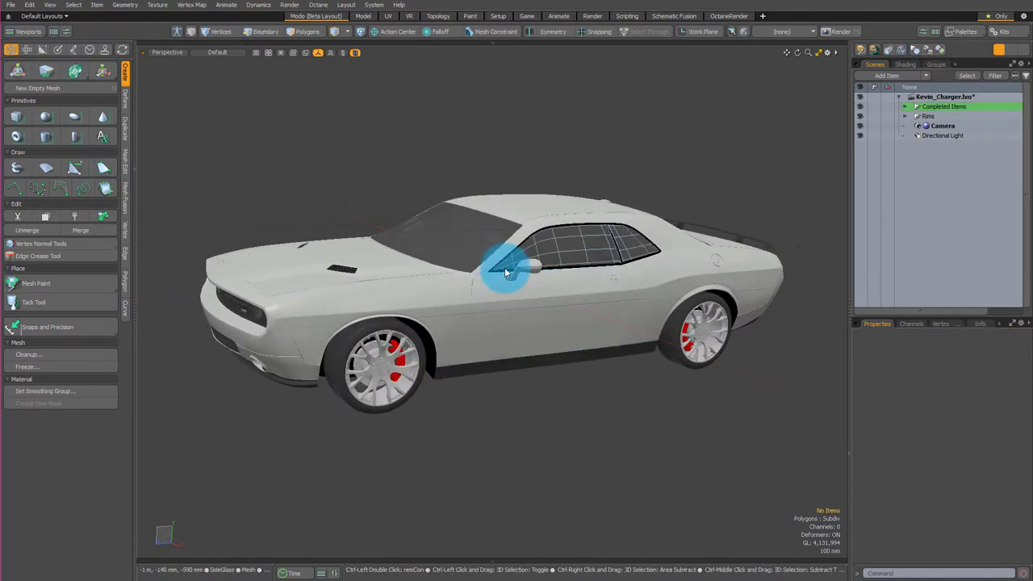
key("ctrl+space")
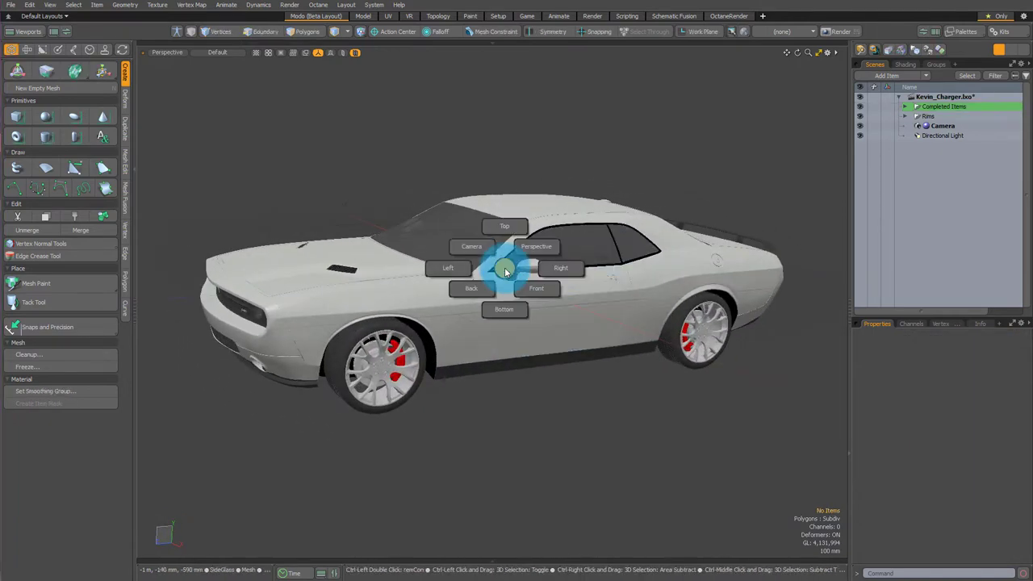
left_click(550, 266)
scroll(596, 308, "down", 5)
scroll(596, 308, "up", 3)
scroll(645, 314, "down", 2)
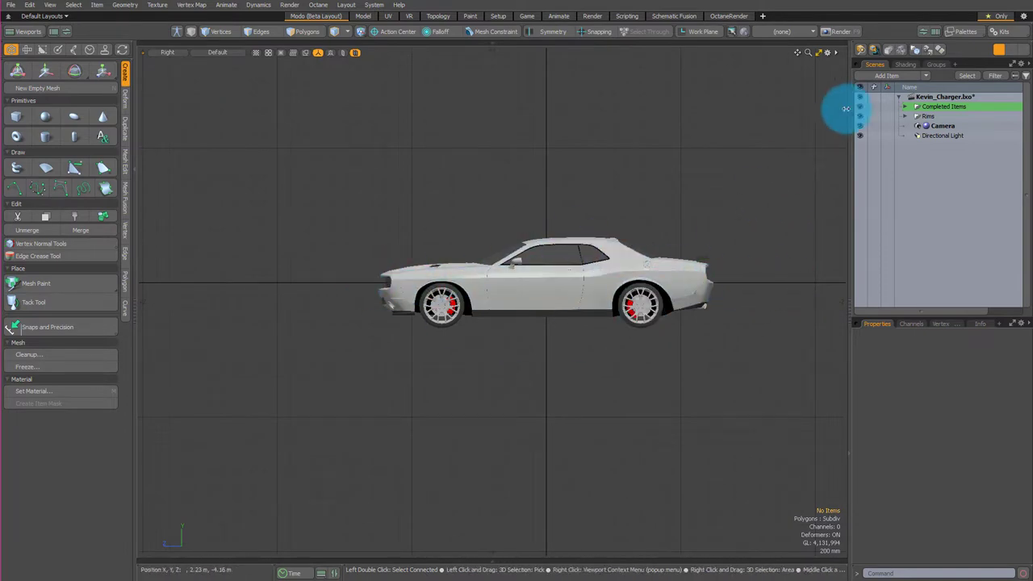
left_click(935, 107)
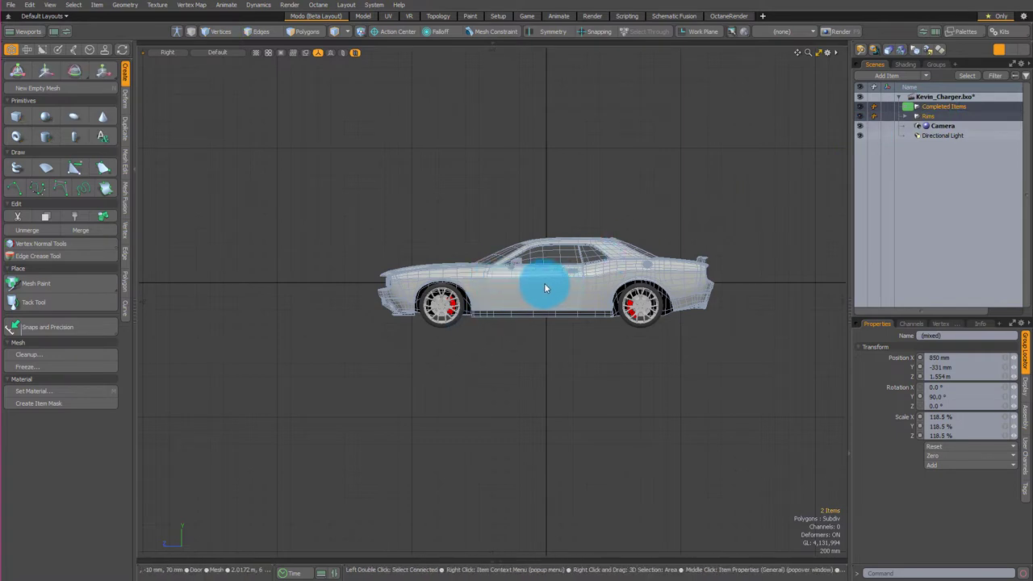
key("y")
left_click_drag(440, 247, 433, 231)
scroll(438, 259, "up", 6)
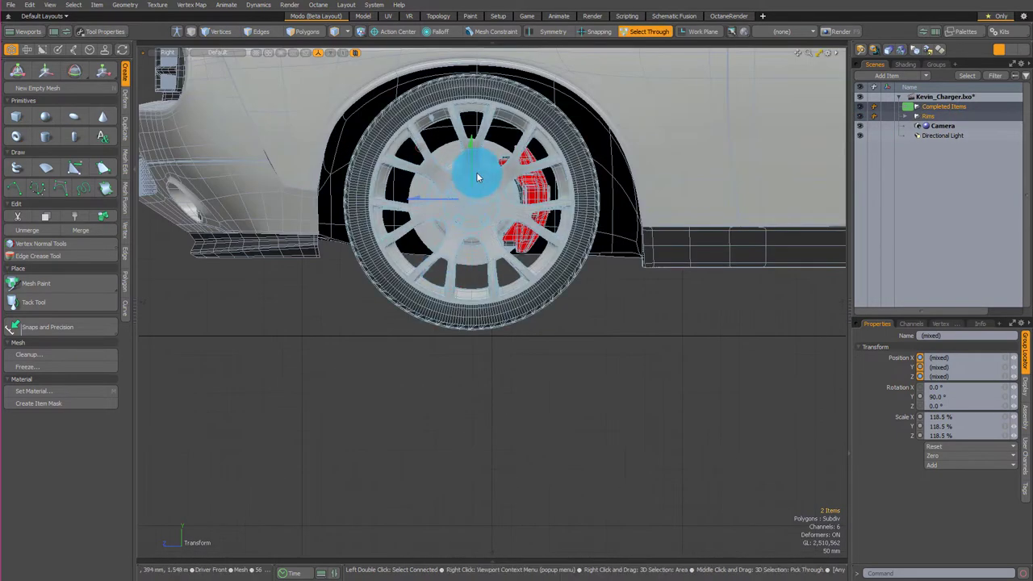
left_click_drag(469, 158, 470, 168)
scroll(461, 248, "down", 5)
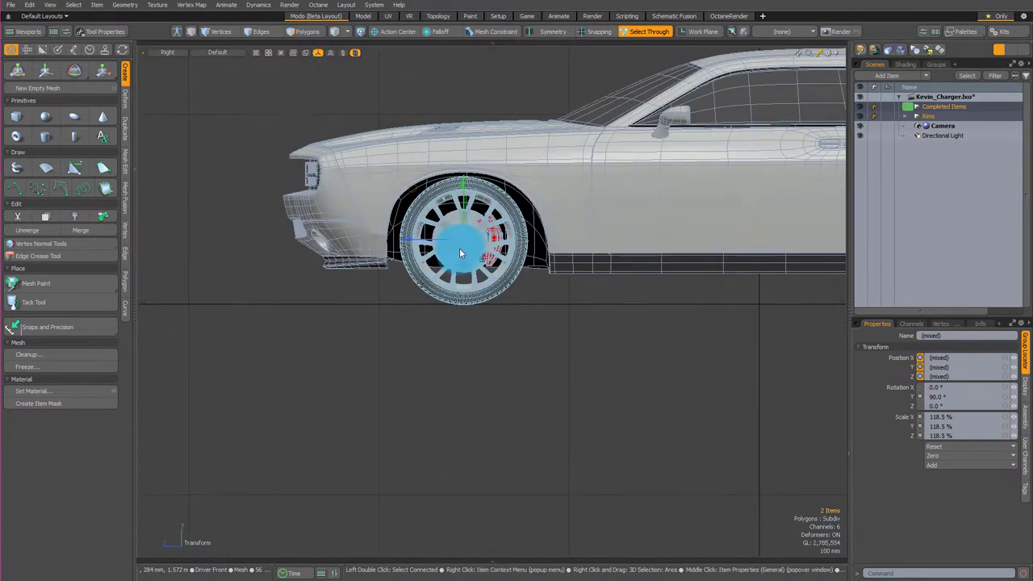
Return to the Perspective view, drop the transform tool and clear the group selection
left_click_drag(493, 240, 483, 281, "alt")
key("ctrl+space")
left_click(520, 258)
left_click_drag(311, 302, 516, 291, "alt")
key("q")
key("Escape")
Try to pick the driver front wheel's rim in material selection mode
scroll(369, 327, "up", 4)
scroll(406, 307, "down", 3)
scroll(415, 355, "up", 4)
left_click(415, 355)
left_click_drag(414, 355, 443, 347, "alt")
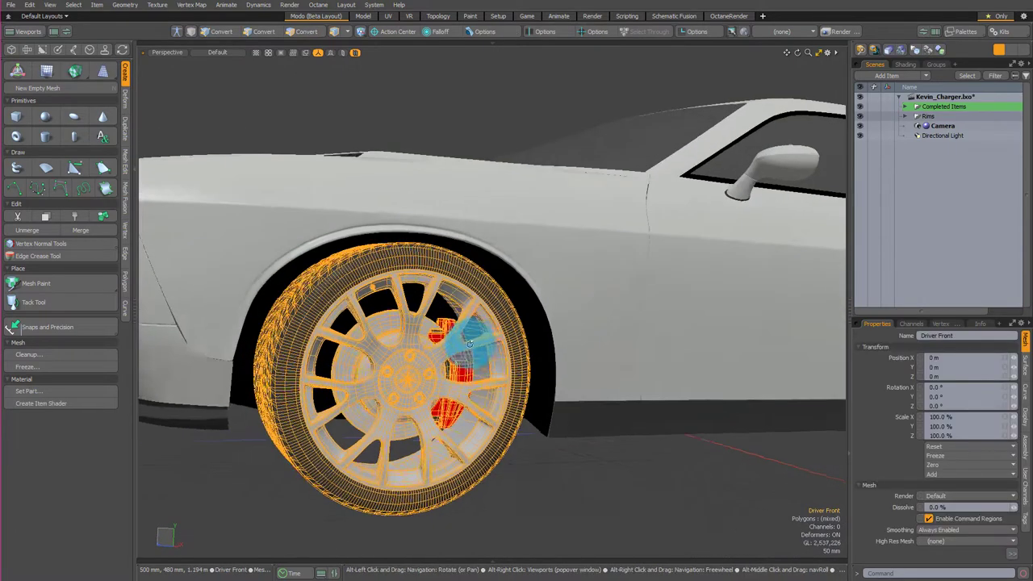
key("4")
left_click(367, 367)
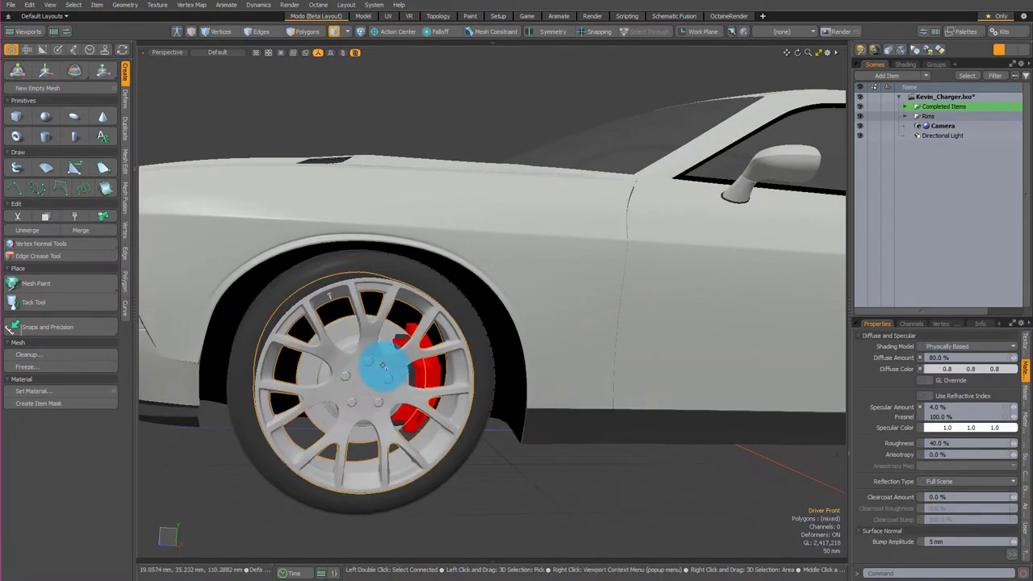
key("3")
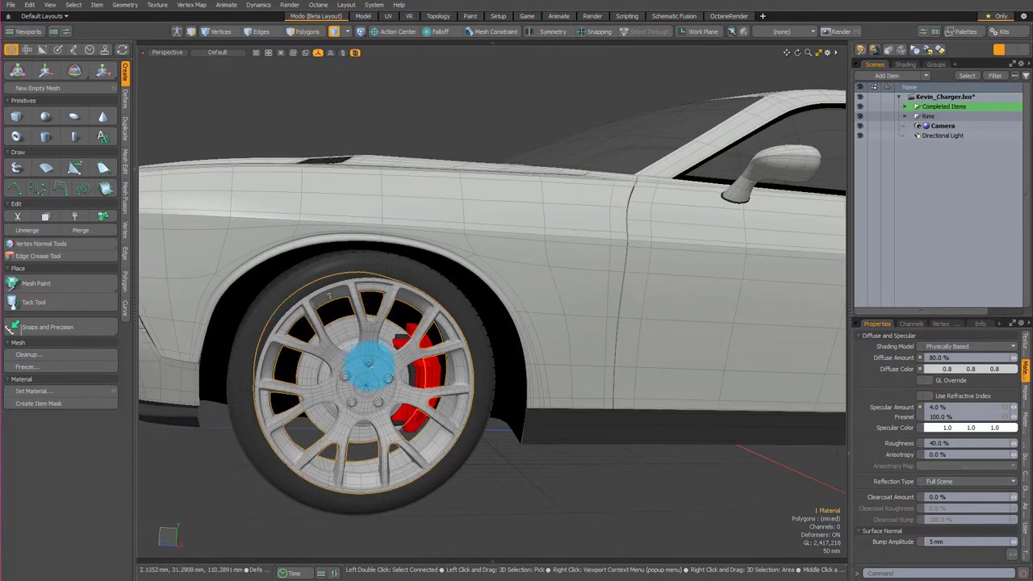
key("5")
Select the driver front wheel mesh and pick the connected polygons of its rim
scroll(404, 370, "down", 5)
left_click_drag(440, 391, 516, 412, "alt")
scroll(395, 387, "up", 5)
left_click_drag(451, 445, 409, 421, "alt")
left_click(402, 399)
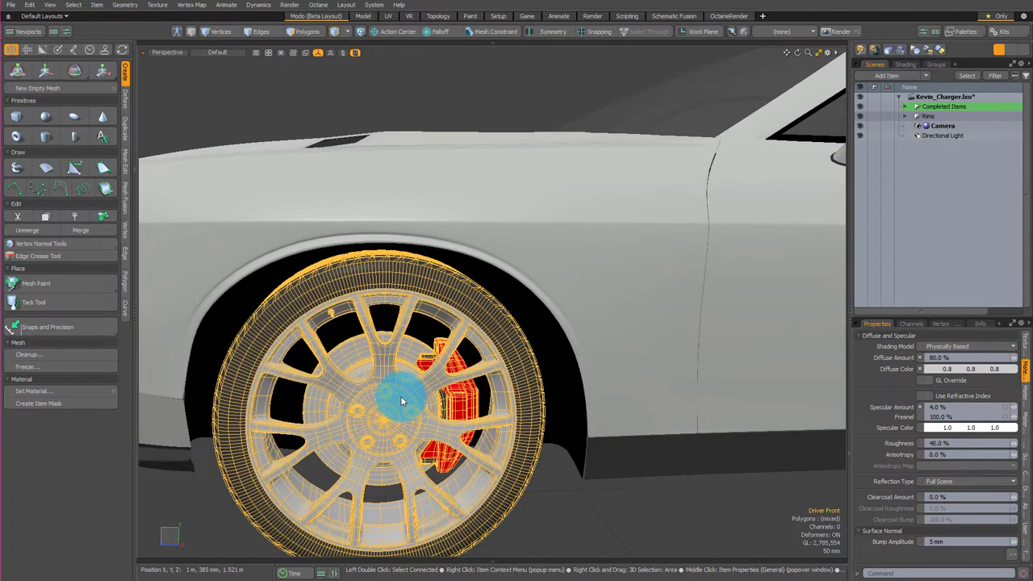
key("3")
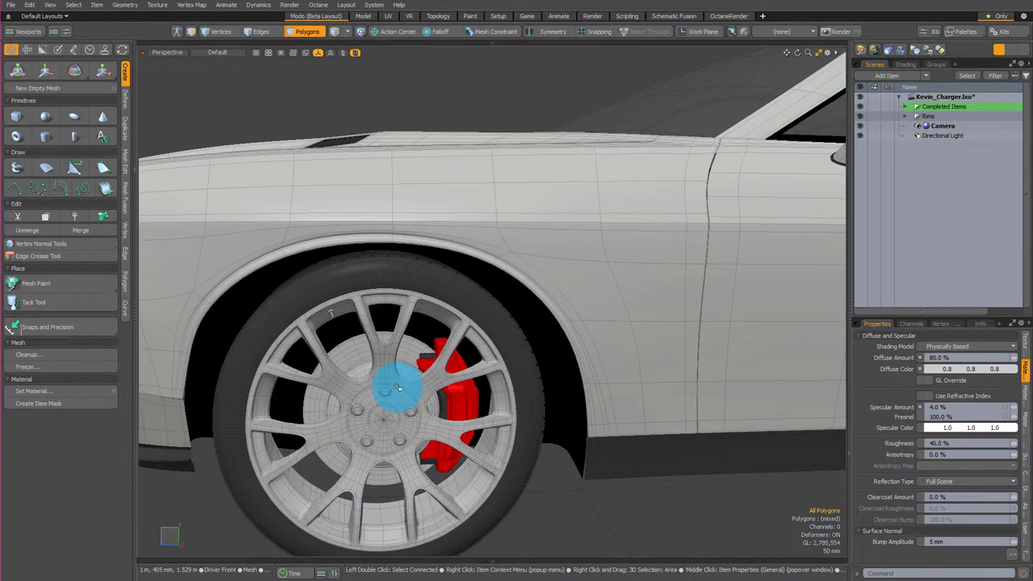
double_click(397, 390)
left_click_drag(409, 418, 375, 312, "alt")
scroll(411, 393, "up", 5)
scroll(459, 384, "down", 3)
scroll(376, 312, "down", 5)
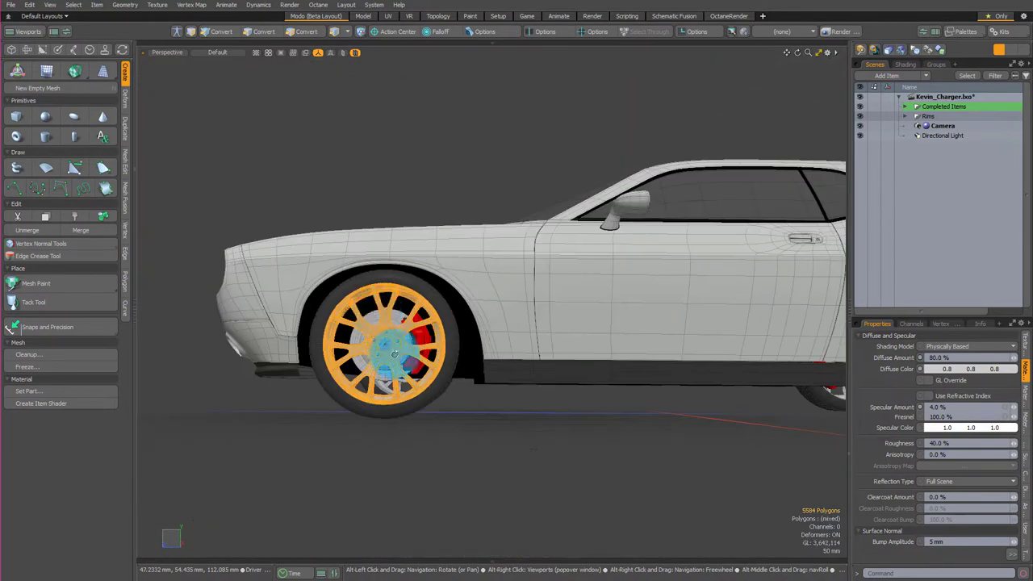
left_click_drag(441, 382, 690, 307, "alt")
Select the wheel meshes together as items on both sides of the car
key("5")
left_click(758, 311)
left_click(336, 336, "shift")
left_click_drag(355, 342, 768, 358, "alt")
left_click_drag(274, 327, 508, 306, "alt")
left_click(633, 445, "shift")
left_click_drag(708, 410, 473, 397, "alt")
scroll(469, 399, "down", 3)
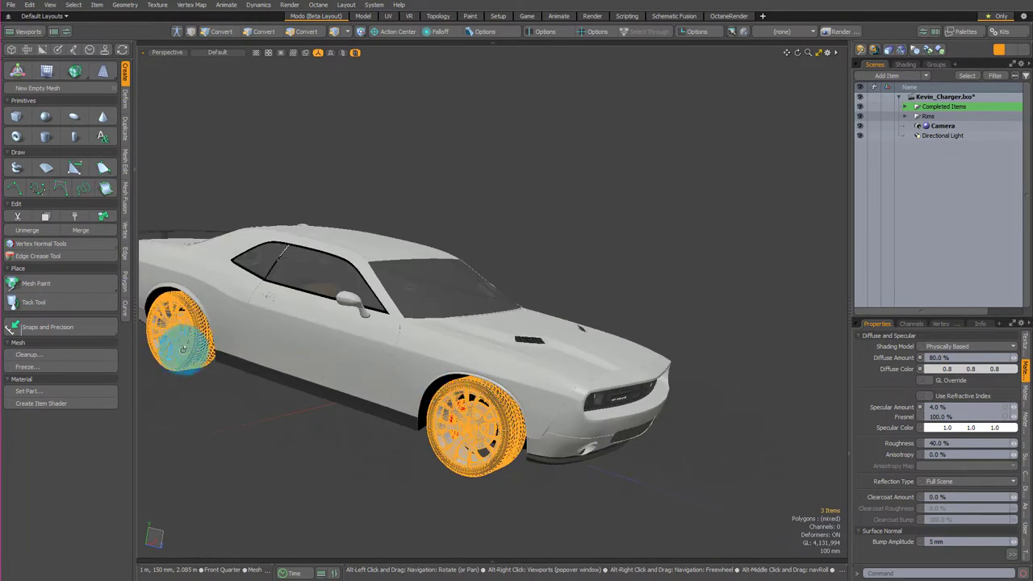
Select the connected rim polygons of the passenger rear wheel and add those of the passenger front wheel
left_click_drag(312, 353, 415, 346, "alt")
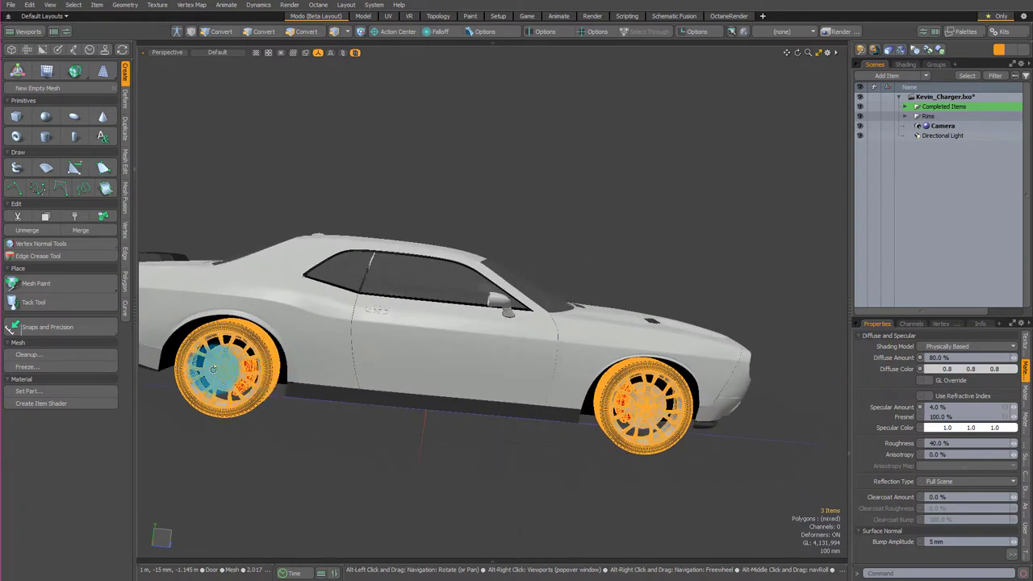
scroll(233, 368, "up", 5)
scroll(260, 353, "down", 2)
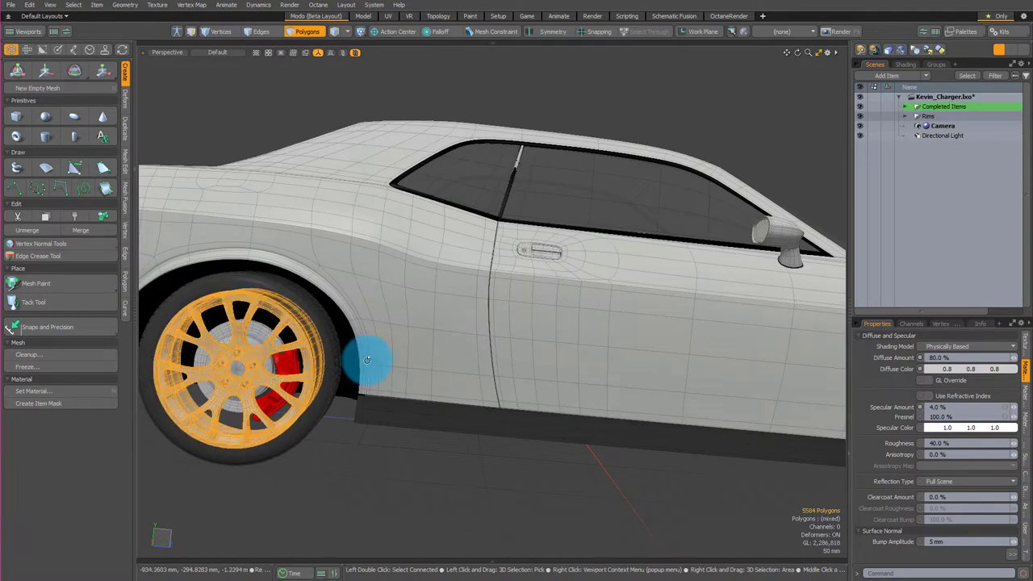
scroll(277, 438, "down", 5)
left_click_drag(276, 438, 460, 342, "alt")
scroll(559, 409, "up", 4)
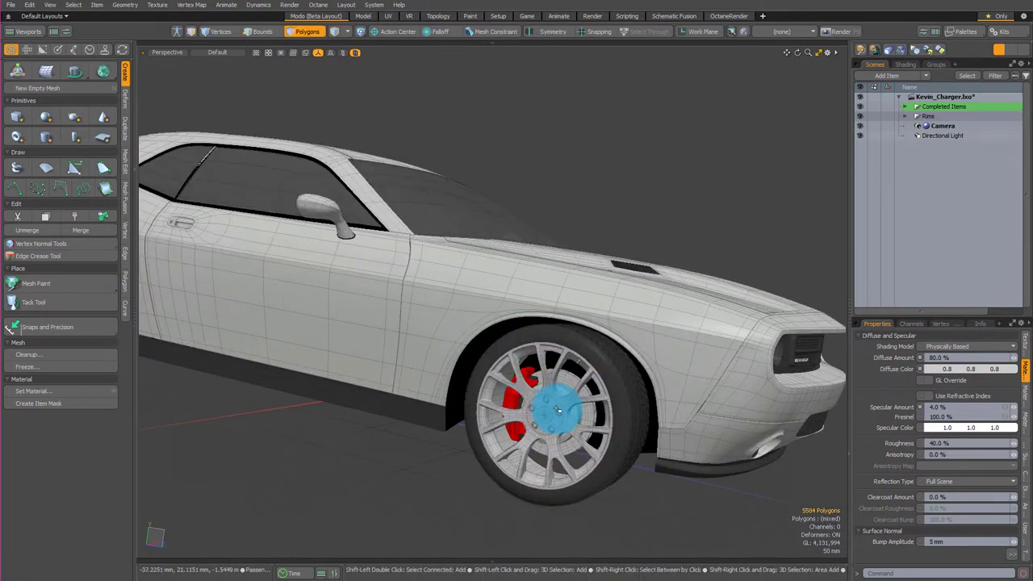
left_click(544, 396)
Add the driver front wheel's connected rim polygons to the selection
left_click_drag(742, 392, 594, 370, "alt")
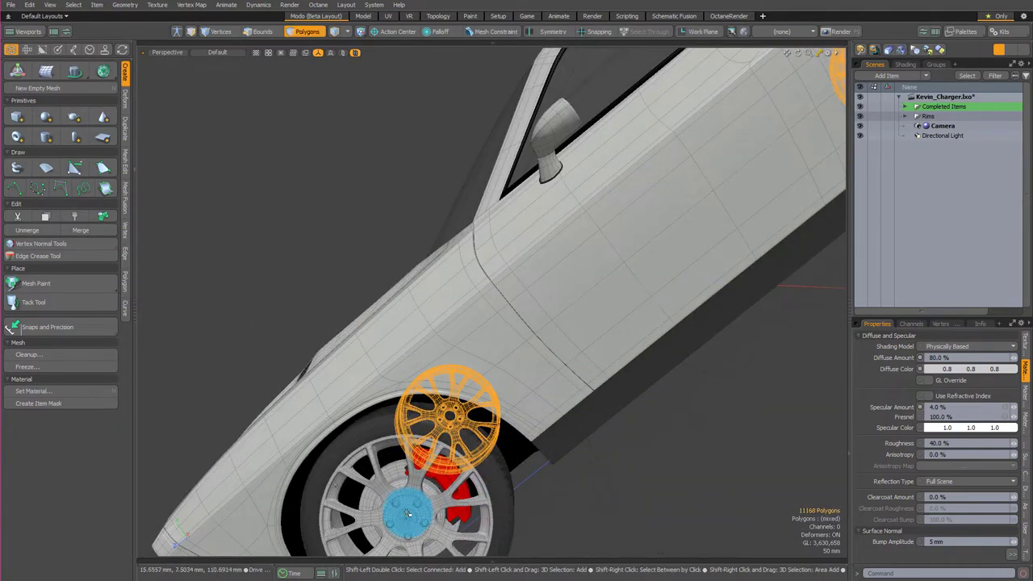
scroll(410, 462, "down", 3)
scroll(409, 484, "up", 5)
left_click_drag(409, 486, 645, 452, "alt")
double_click(500, 478, "shift")
Add the driver rear wheel's rim polygons to the selection and check the selected rims around the car
scroll(498, 470, "down", 4)
scroll(724, 482, "down", 4)
left_click_drag(724, 482, 753, 487, "alt")
scroll(561, 400, "up", 5)
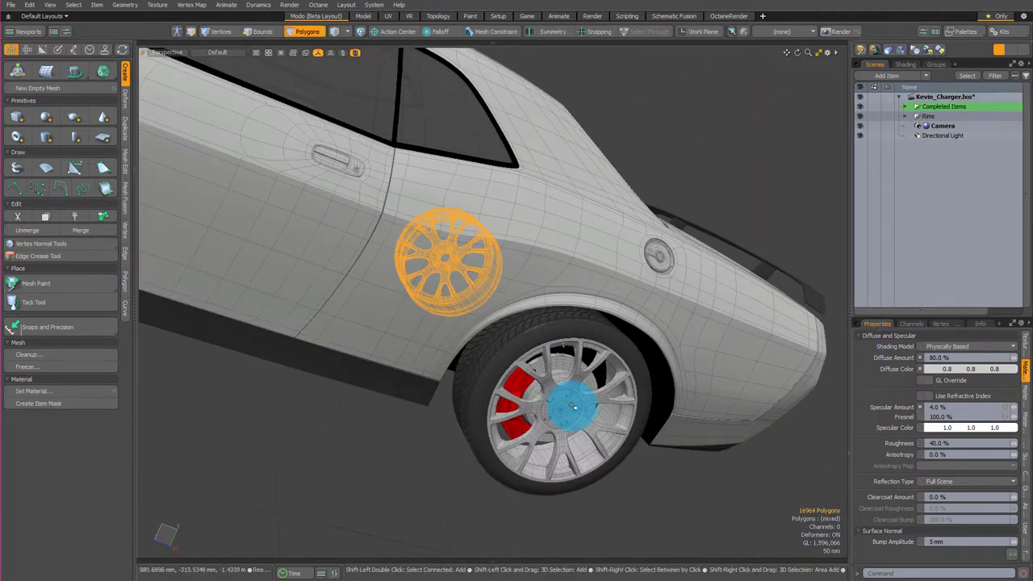
left_click(573, 405, "shift")
scroll(596, 406, "down", 2)
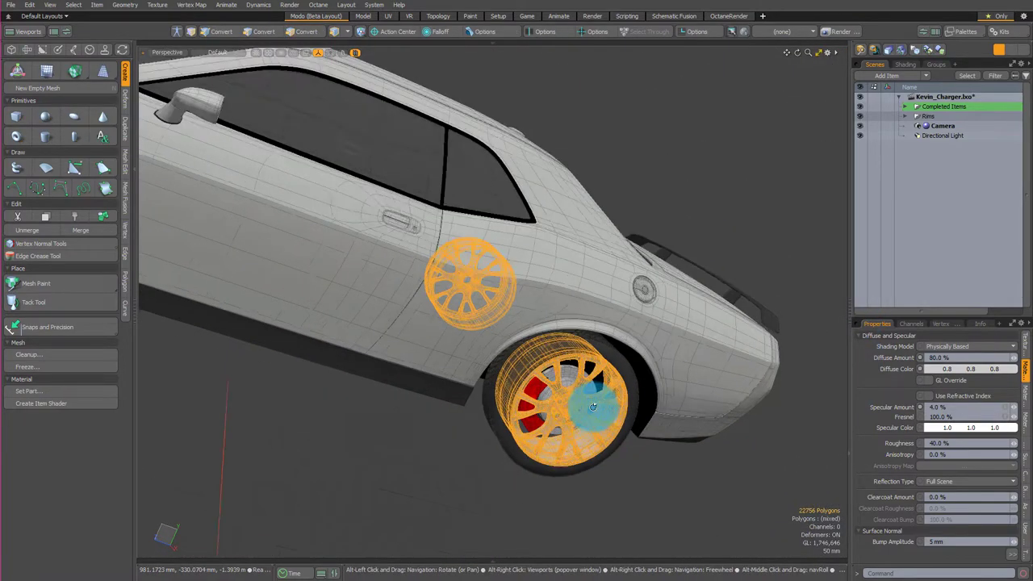
left_click_drag(595, 405, 661, 392, "alt")
left_click_drag(295, 322, 523, 327, "alt")
scroll(637, 348, "up", 3)
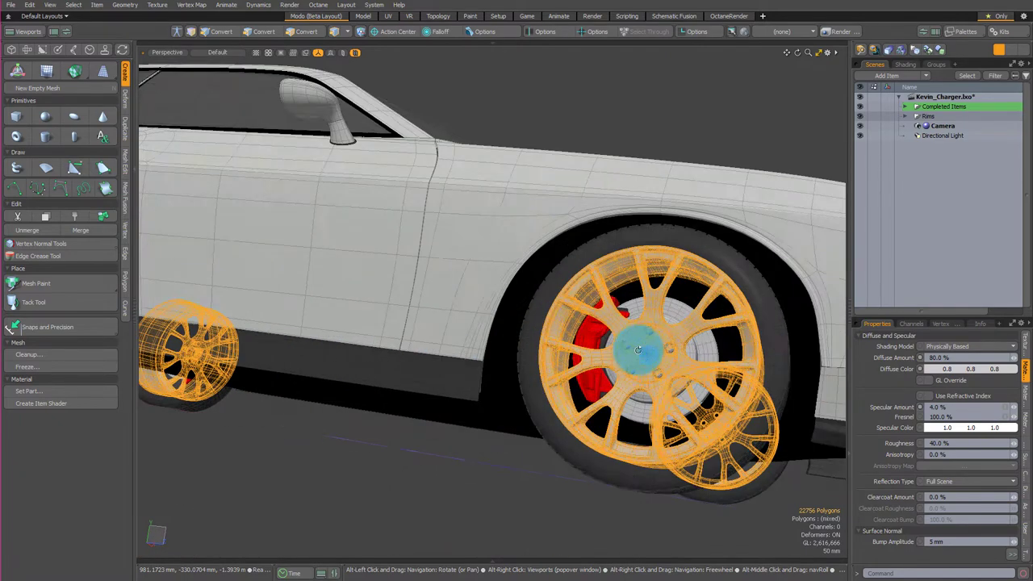
left_click_drag(645, 355, 298, 419, "alt")
left_click_drag(428, 390, 582, 323, "alt")
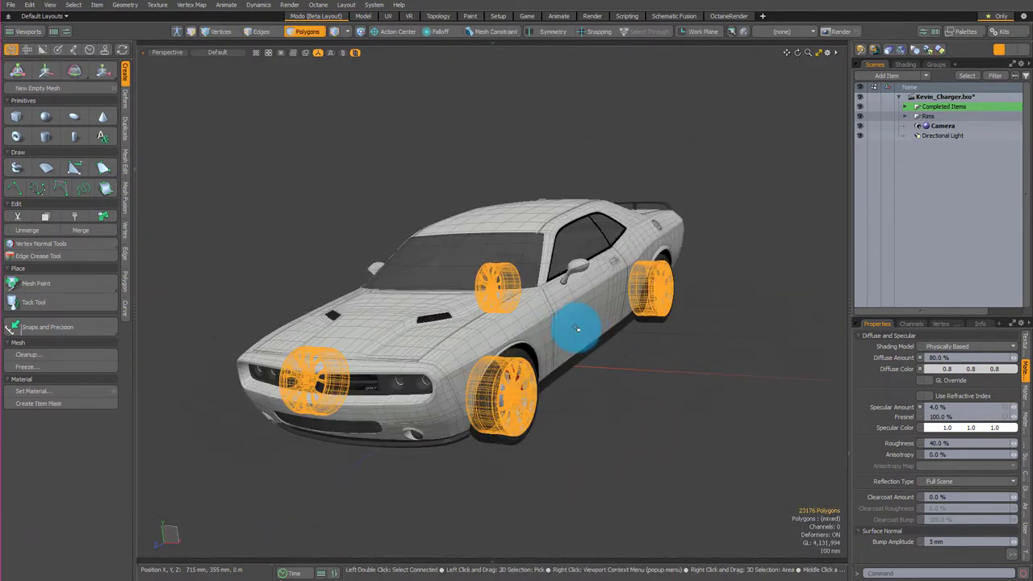
Assign a new material named Rim_Color with a dark grey colour of 0.22 to the selected rims and clear the selection
key("m")
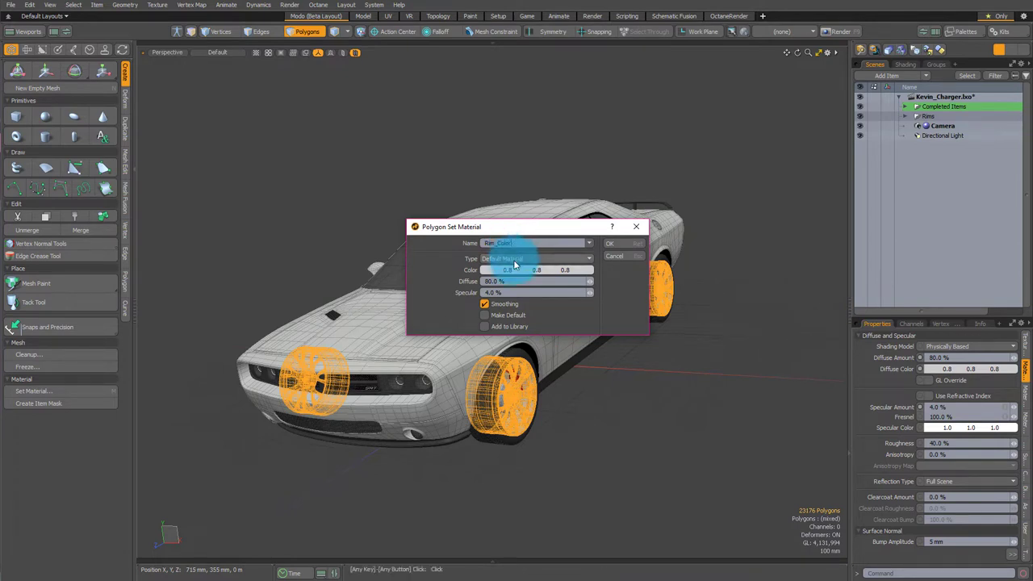
left_click(515, 266)
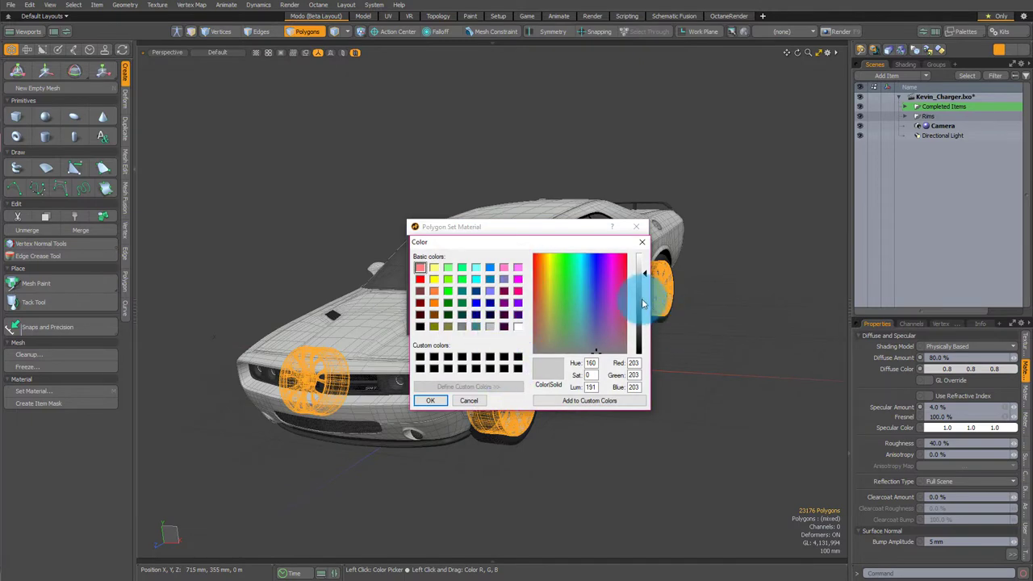
left_click(428, 401)
left_click(618, 243)
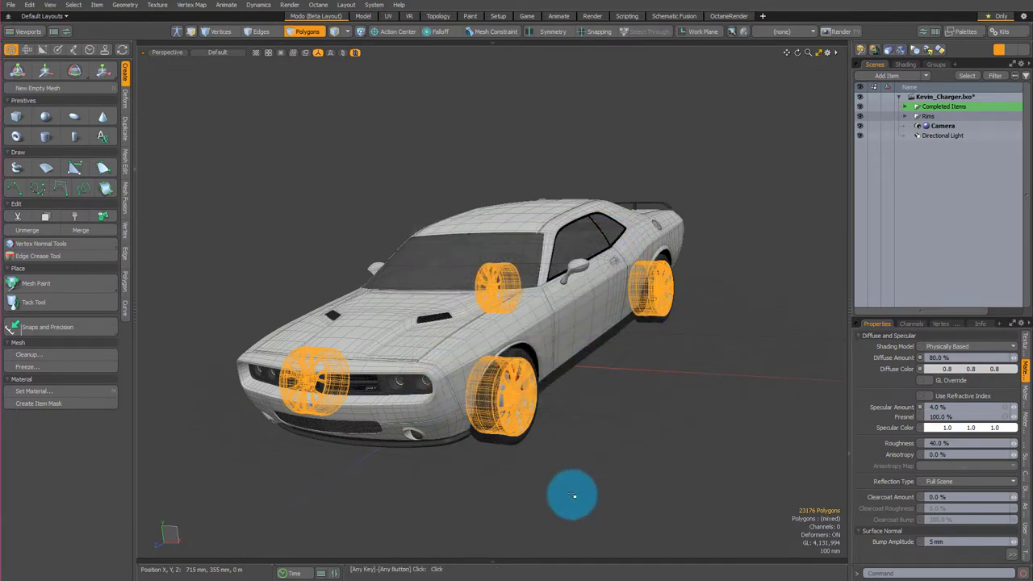
left_click_drag(523, 488, 528, 392, "alt")
key("Escape")
Select the connected brake disc polygons behind the driver front wheel's spokes
scroll(395, 397, "up", 5)
left_click_drag(394, 398, 481, 380, "alt")
scroll(372, 360, "up", 5)
double_click(386, 331)
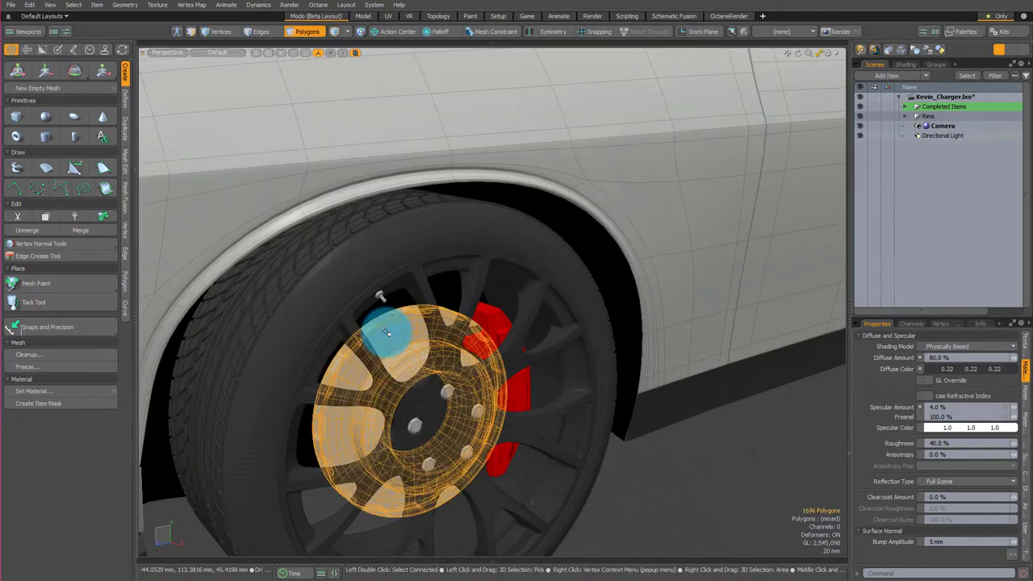
scroll(388, 334, "down", 5)
scroll(391, 343, "up", 6)
left_click(392, 347)
scroll(392, 346, "down", 6)
left_click_drag(346, 372, 315, 386, "alt")
scroll(314, 387, "up", 6)
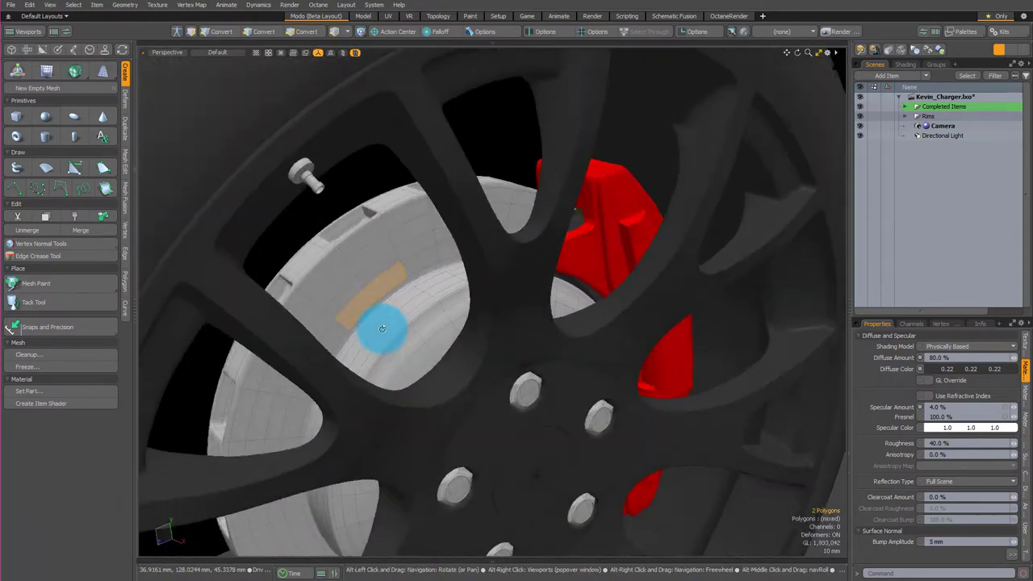
scroll(381, 326, "down", 6)
double_click(383, 314)
Select only the connected brake disc polygons of the driver rear wheel, without its rim
scroll(383, 314, "down", 4)
left_click_drag(577, 354, 680, 166, "alt")
double_click(624, 211)
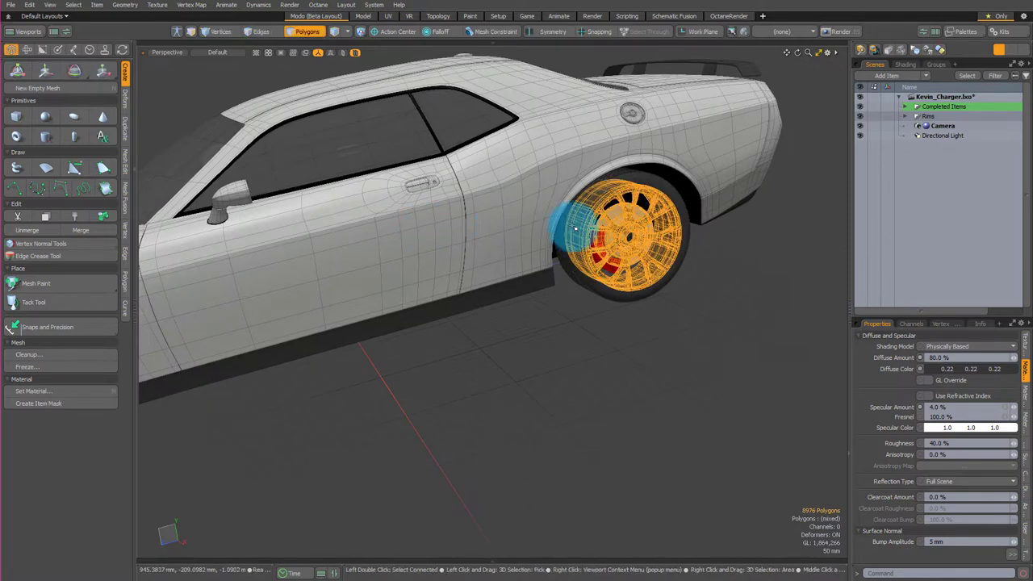
double_click(616, 211)
left_click(614, 214)
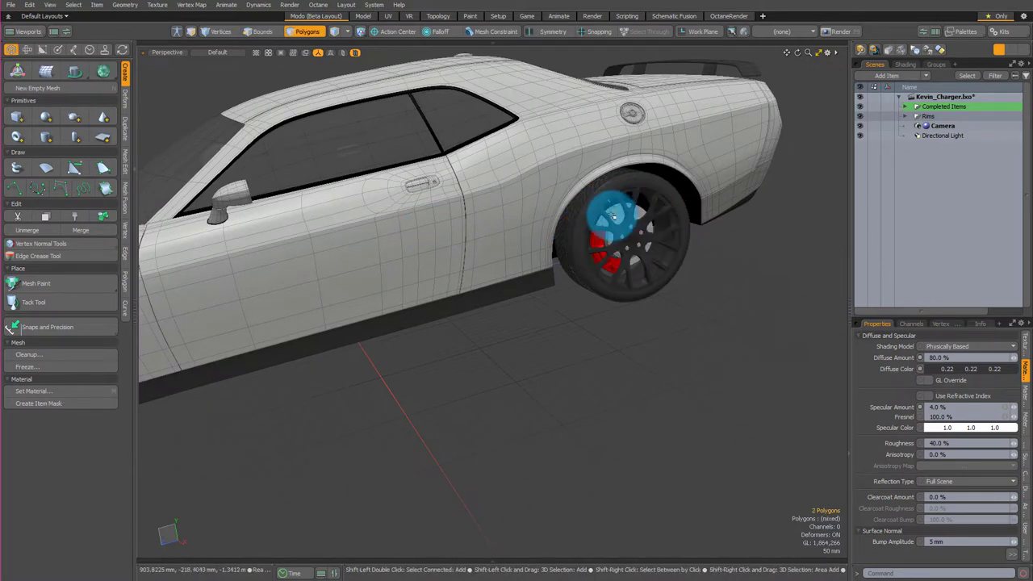
scroll(614, 215, "down", 4)
Add the connected brake disc polygons of the driver front, passenger front and passenger rear wheels to the selection
scroll(327, 297, "up", 6)
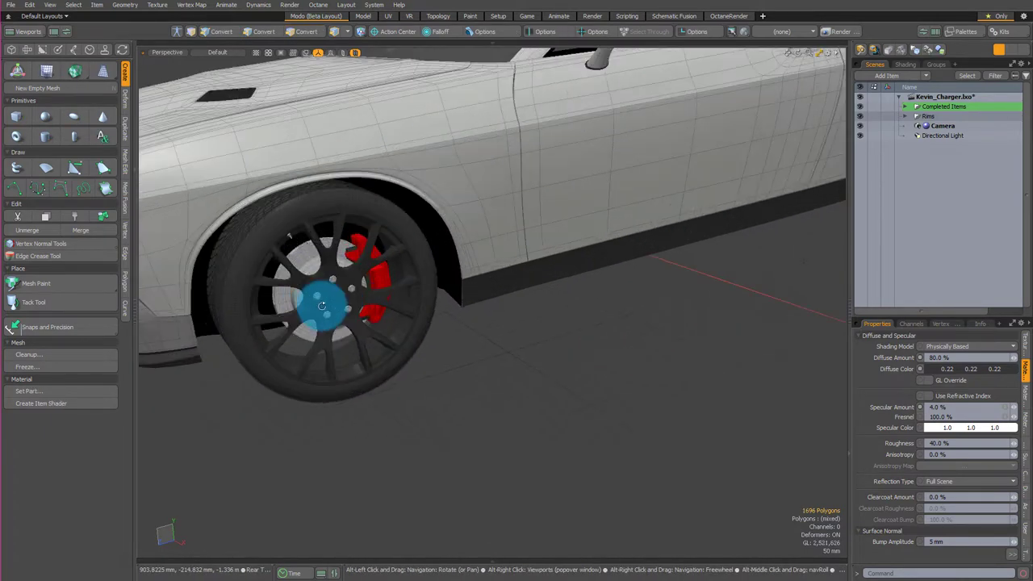
double_click(300, 255, "shift")
left_click_drag(267, 282, 550, 313, "alt")
double_click(531, 294, "shift")
scroll(531, 293, "down", 4)
scroll(333, 143, "up", 7)
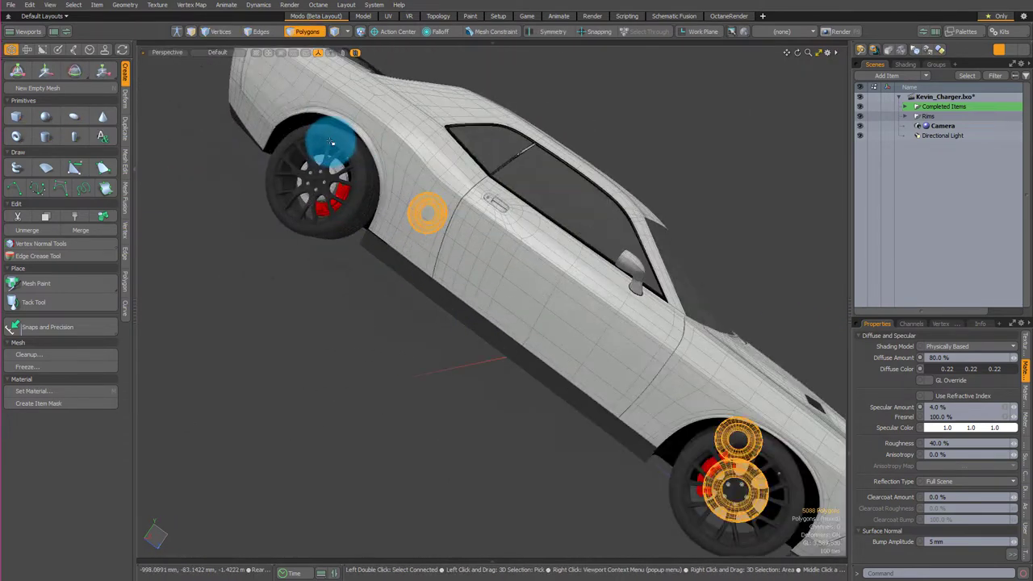
double_click(343, 186, "shift")
Assign a new material named Brake_disk with a medium grey colour of 0.49 to the selected discs and clear the selection
key("m")
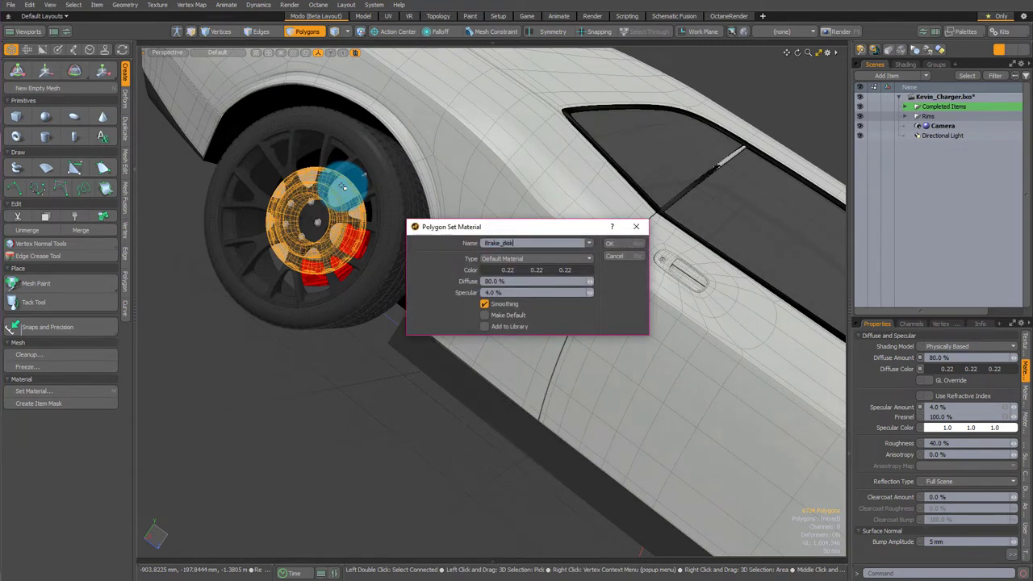
left_click(555, 244)
left_click(557, 271)
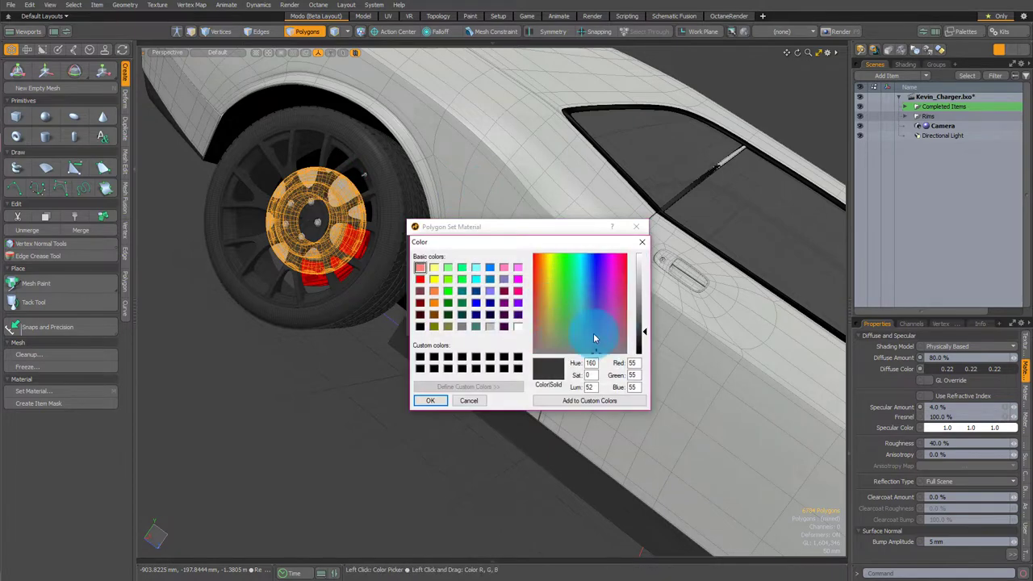
left_click_drag(646, 329, 646, 299)
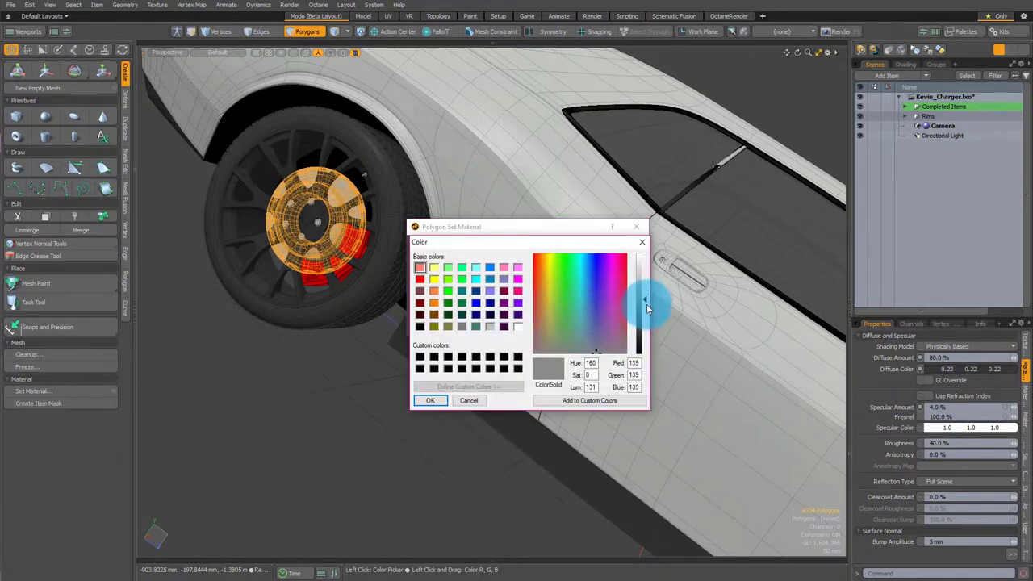
left_click(430, 400)
left_click(609, 245)
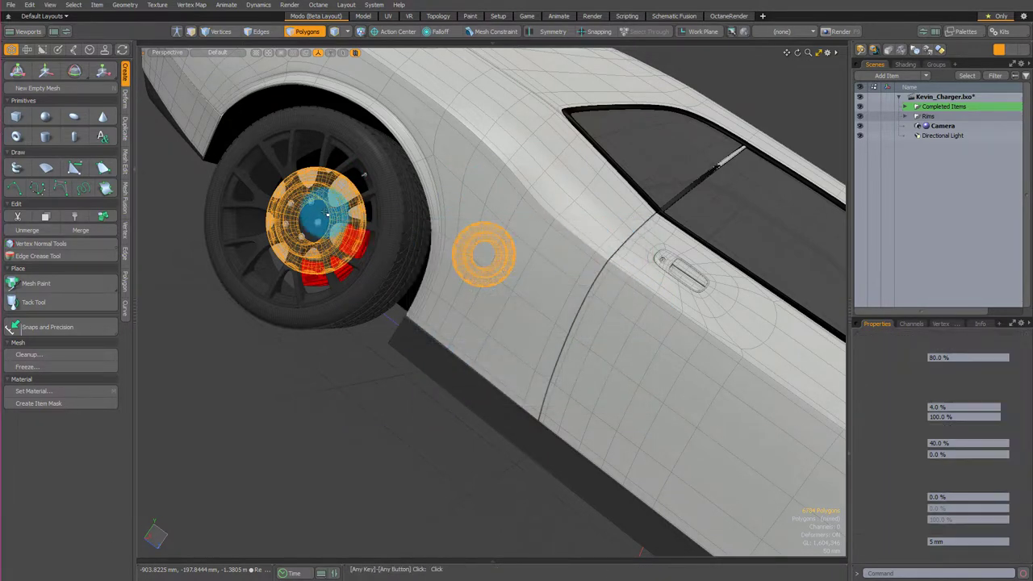
scroll(323, 216, "up", 2)
key("Escape")
Select the connected polygons of all five wheel bolts on the driver front wheel
scroll(343, 241, "down", 5)
left_click_drag(570, 295, 453, 228, "alt")
scroll(426, 283, "up", 3)
left_click_drag(272, 438, 395, 404, "alt")
scroll(391, 416, "up", 3)
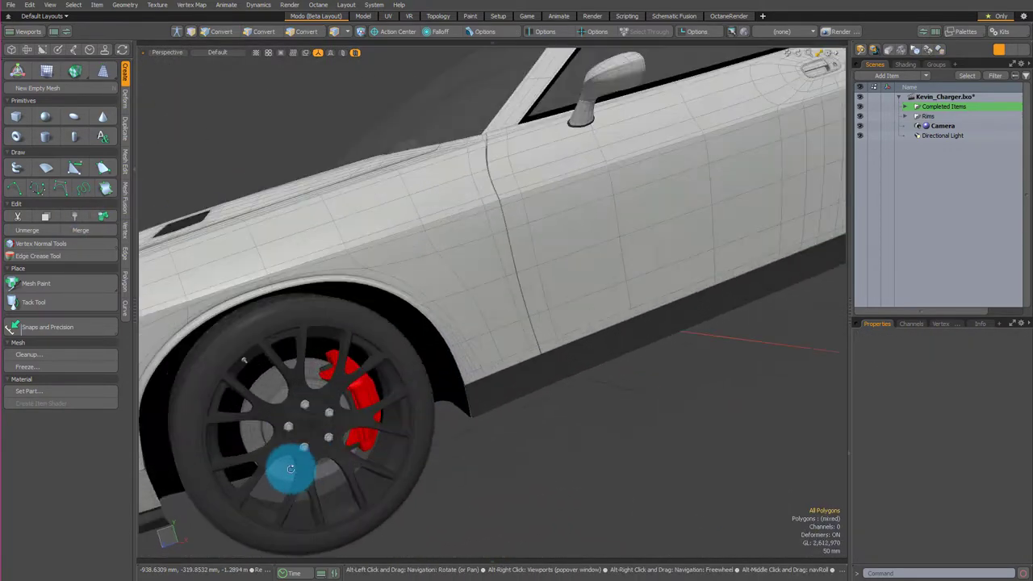
left_click_drag(280, 438, 302, 410, "alt")
scroll(302, 410, "up", 3)
key("3")
left_click(313, 360)
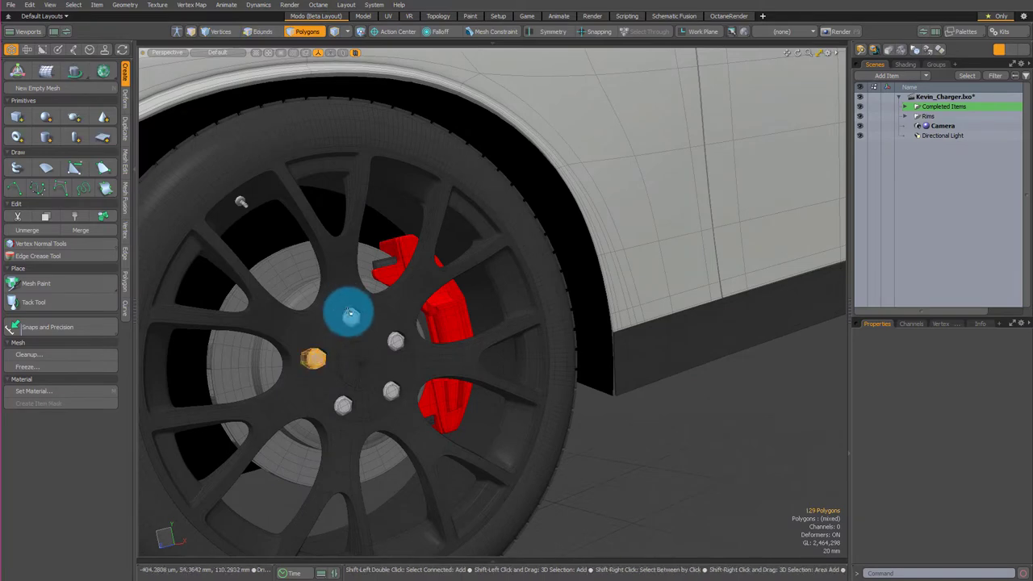
left_click(346, 317, "shift")
left_click(392, 341, "shift")
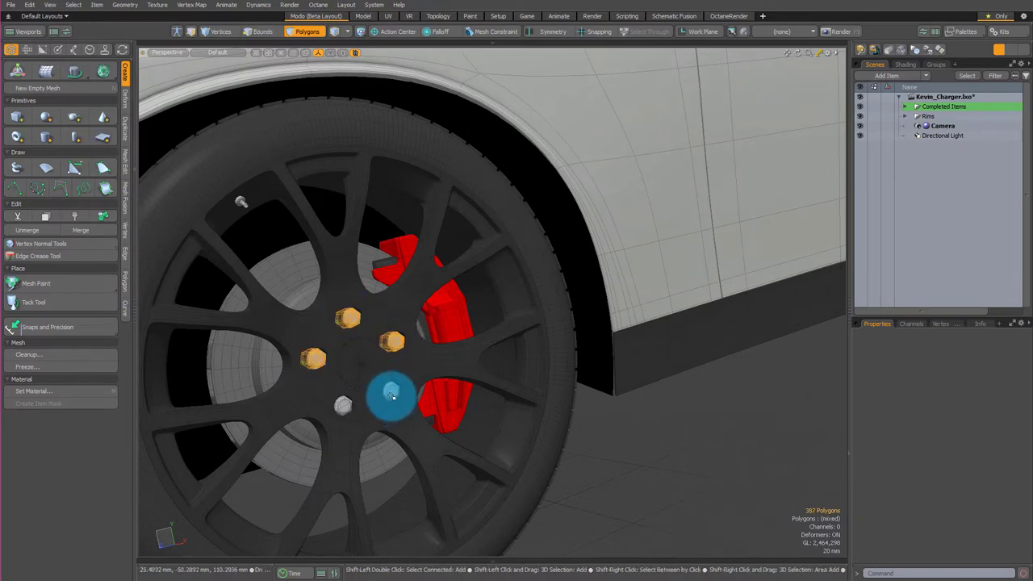
double_click(391, 395, "shift")
double_click(344, 406, "shift")
Add the five wheel bolts of the driver rear wheel to the selection
scroll(359, 376, "down", 5)
left_click_drag(587, 322, 425, 335, "alt")
scroll(758, 342, "up", 5)
scroll(567, 325, "up", 4)
double_click(566, 312, "shift")
left_click(520, 343, "shift")
left_click(540, 396, "shift")
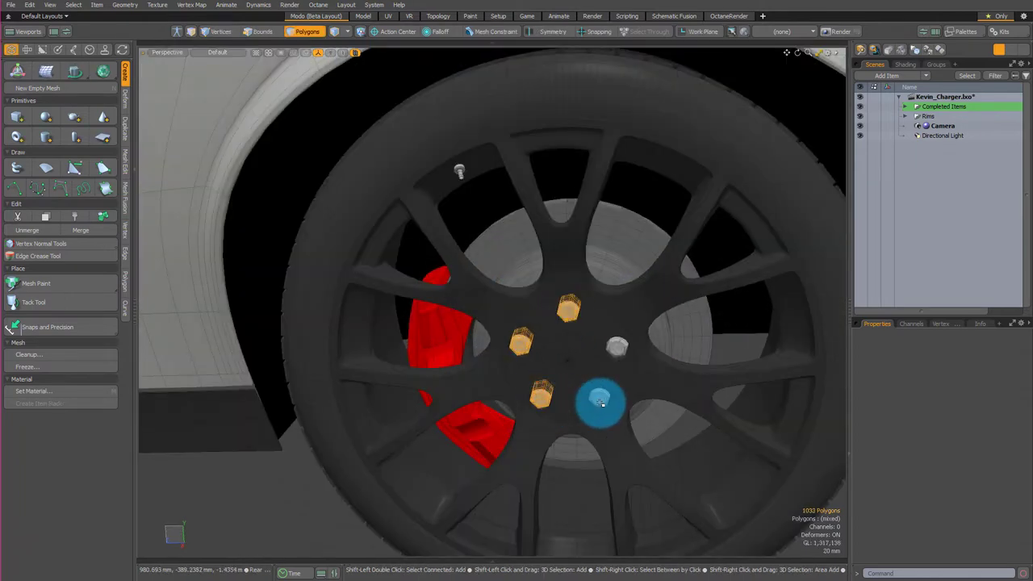
left_click(600, 400, "shift")
Add the five wheel bolts of the passenger front wheel to the selection
scroll(618, 348, "down", 4)
scroll(379, 362, "down", 3)
left_click_drag(327, 339, 507, 387, "alt")
scroll(423, 490, "up", 1)
left_click_drag(423, 488, 532, 390, "alt")
scroll(702, 454, "up", 3)
double_click(586, 355, "shift")
left_click(620, 391, "shift")
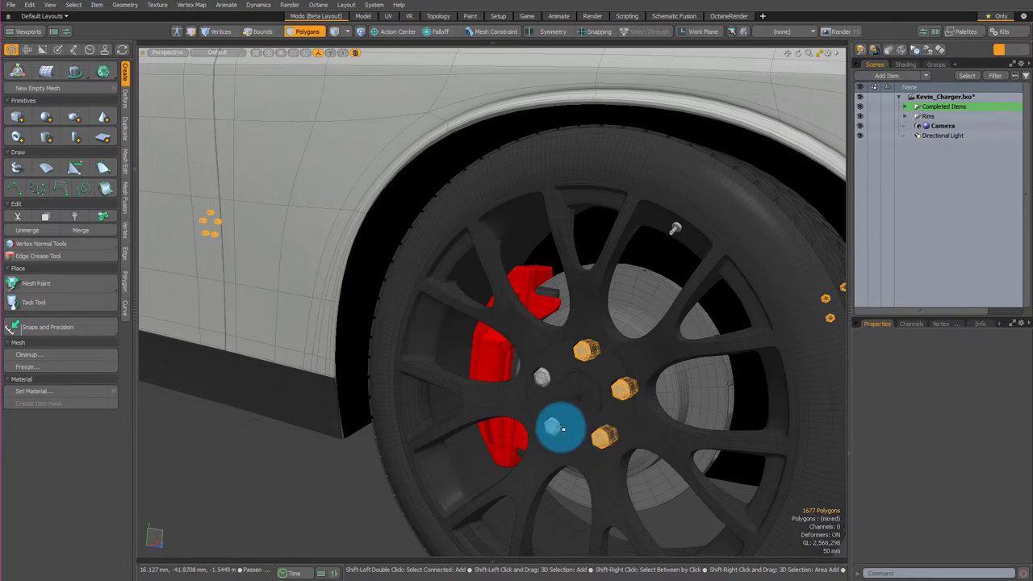
left_click(553, 427, "shift")
Add the five wheel bolts of the passenger rear wheel to the selection
scroll(549, 381, "down", 5)
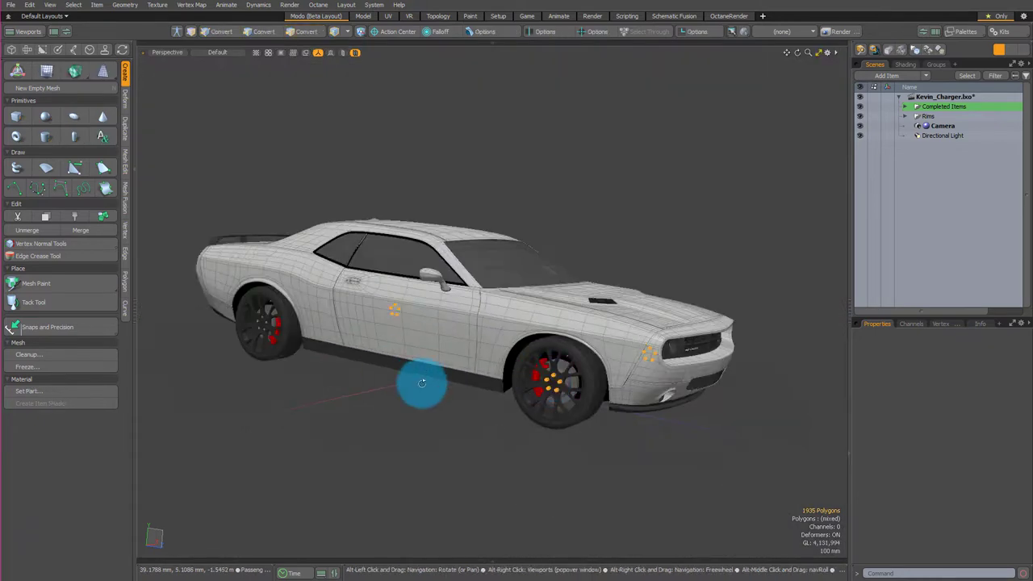
left_click_drag(484, 393, 306, 365, "alt")
scroll(287, 371, "up", 6)
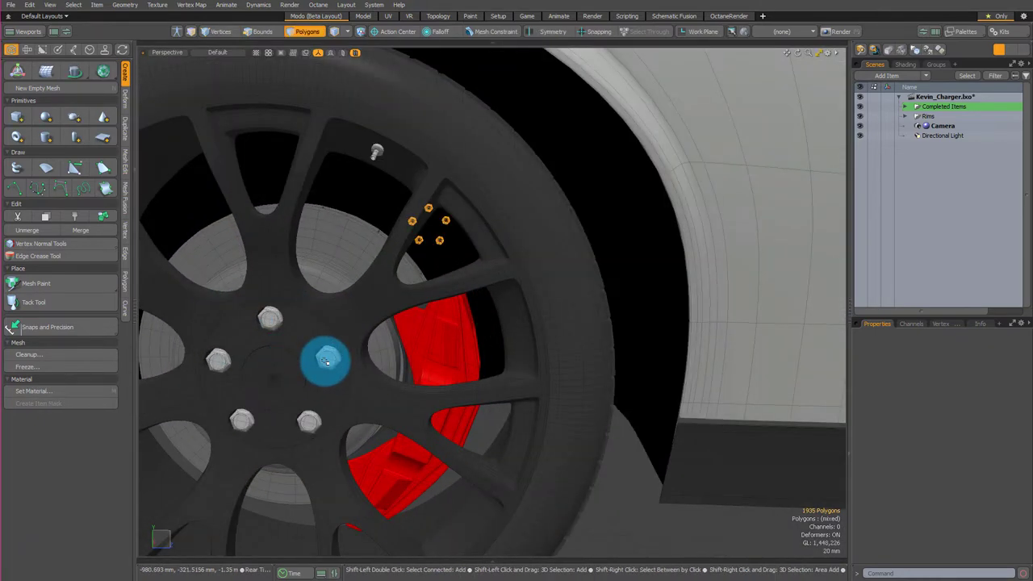
left_click(326, 359, "shift")
left_click(274, 320, "shift")
left_click(219, 360, "shift")
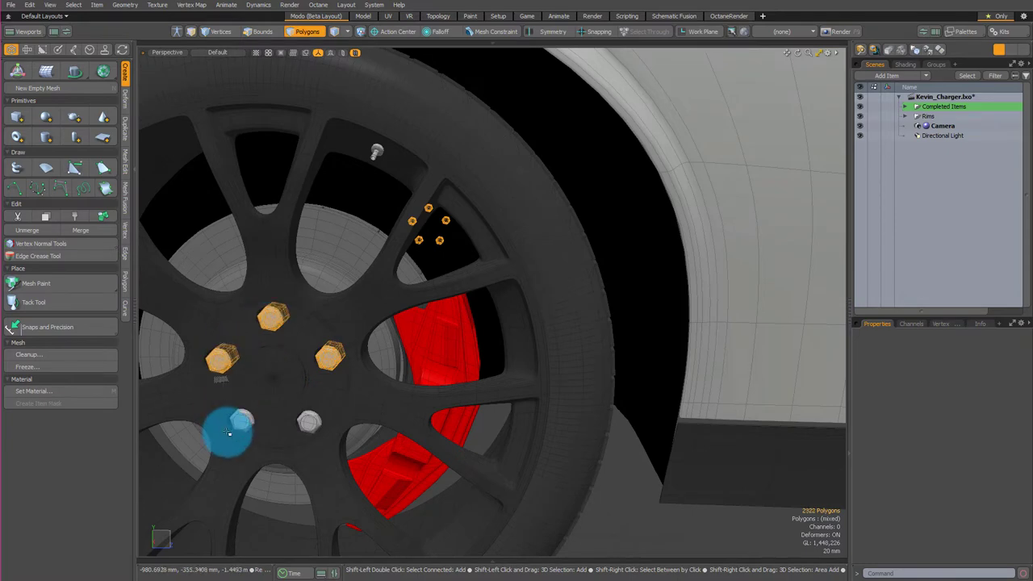
left_click(242, 419, "shift")
double_click(304, 424, "shift")
scroll(375, 354, "up", 2)
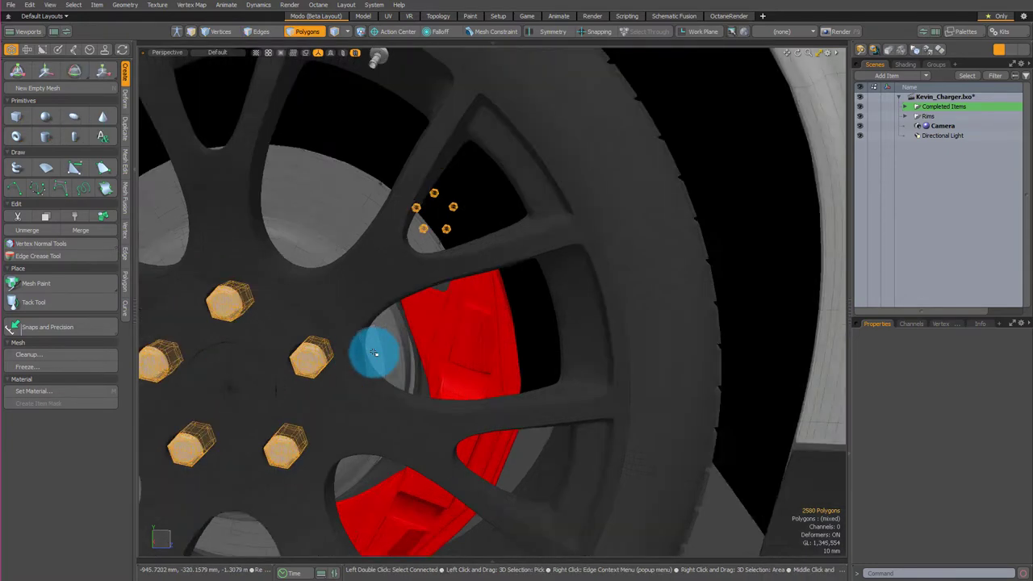
Assign a new material named bolts with a light grey colour of 0.78 to the selected wheel bolts and clear the selection
scroll(375, 353, "down", 8)
left_click_drag(375, 353, 187, 449, "alt")
left_click_drag(726, 351, 496, 265, "alt")
key("m")
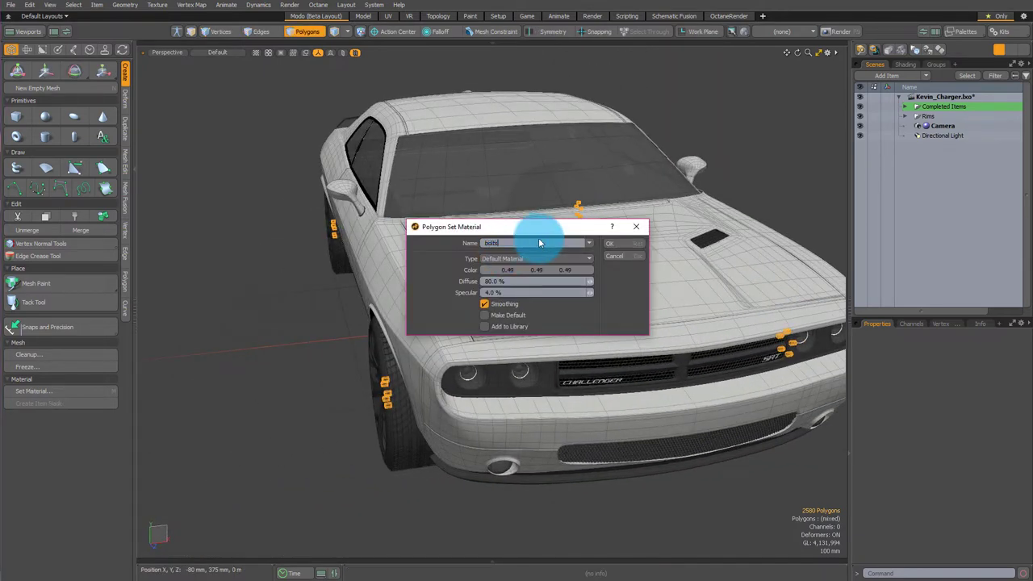
left_click(545, 269)
left_click_drag(642, 307, 643, 279)
left_click(429, 400)
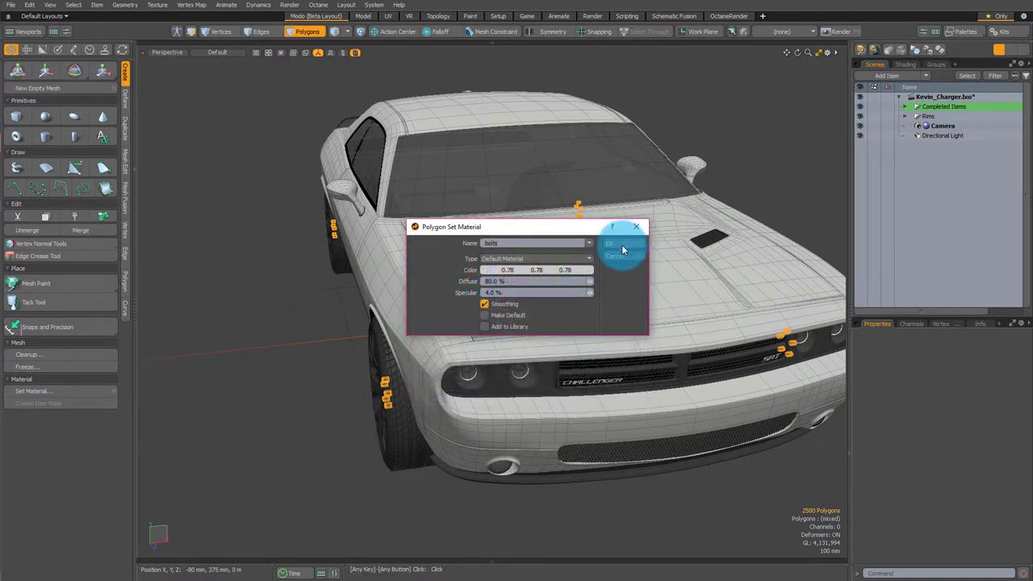
key("Return")
mouse_move(485, 370)
left_mouse_down("alt")
mouse_move(479, 329)
mouse_move(491, 364)
mouse_move(750, 281)
mouse_move(671, 310)
mouse_move(503, 341)
mouse_move(566, 173)
left_mouse_up("alt")
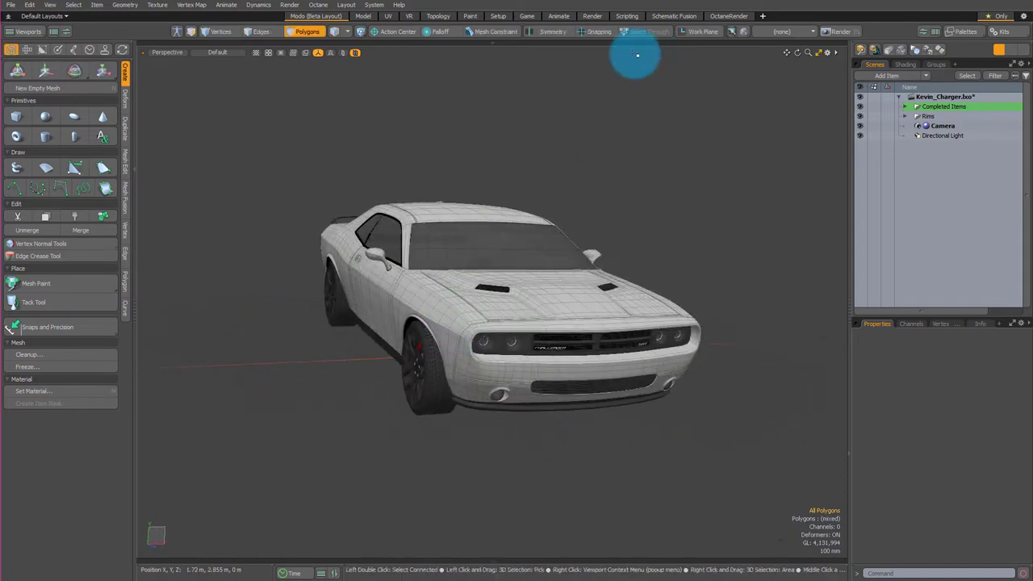
Switch to the Render layout, start the preview render and turn the camera to a three-quarter front view of the driver side
left_click(593, 16)
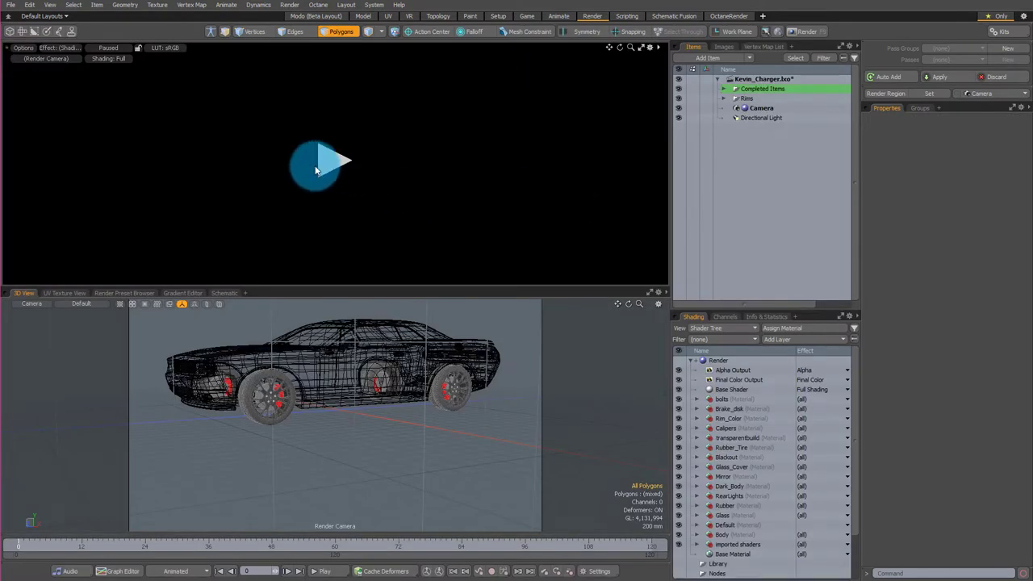
left_click(325, 167)
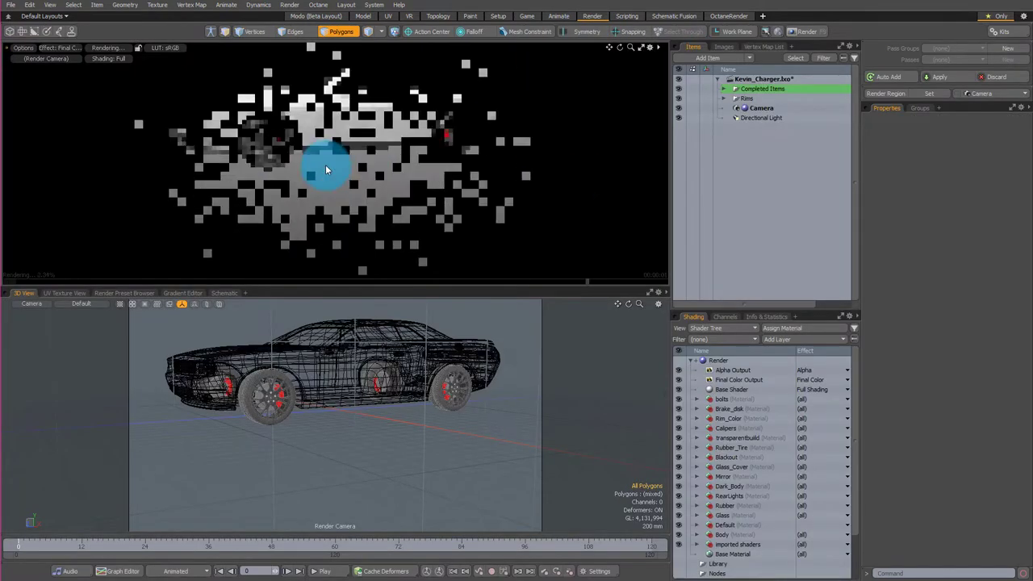
left_click_drag(369, 427, 332, 387, "alt")
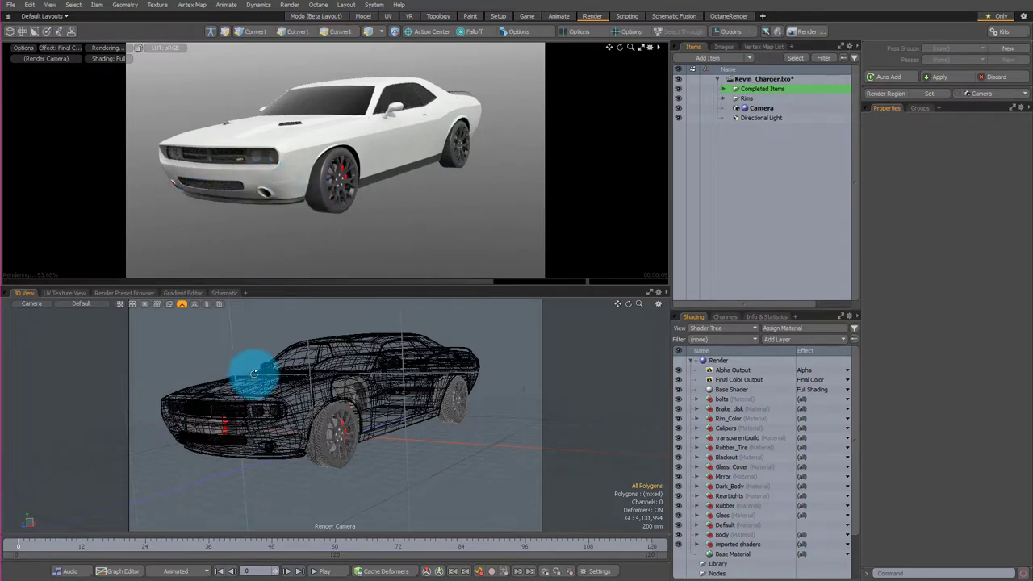
left_click_drag(263, 367, 517, 439, "alt")
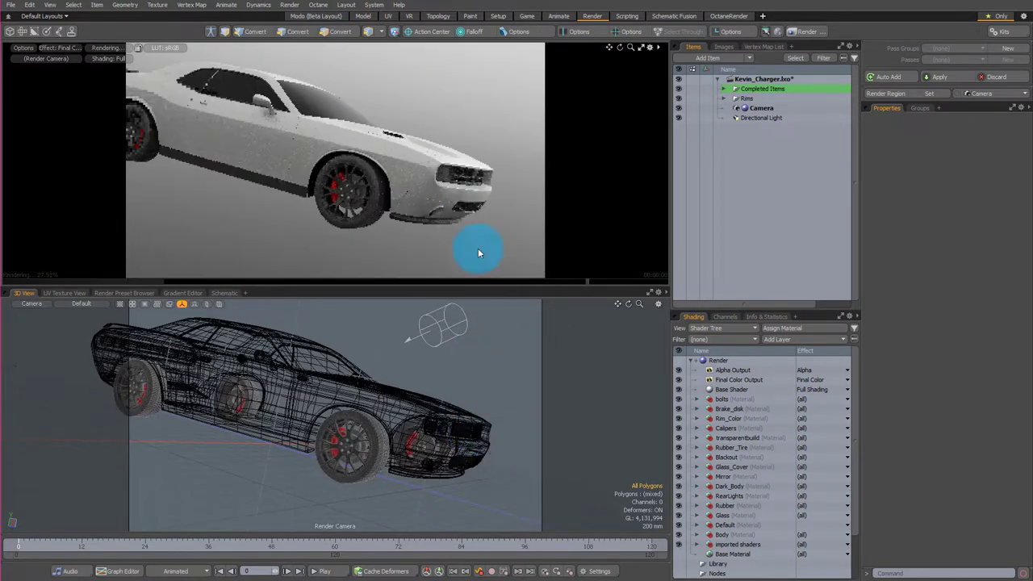
left_click_drag(484, 396, 336, 417, "alt")
Add the ShadowCatcher mesh from the Basic mesh presets to the scene and close the preset browser
key("F6")
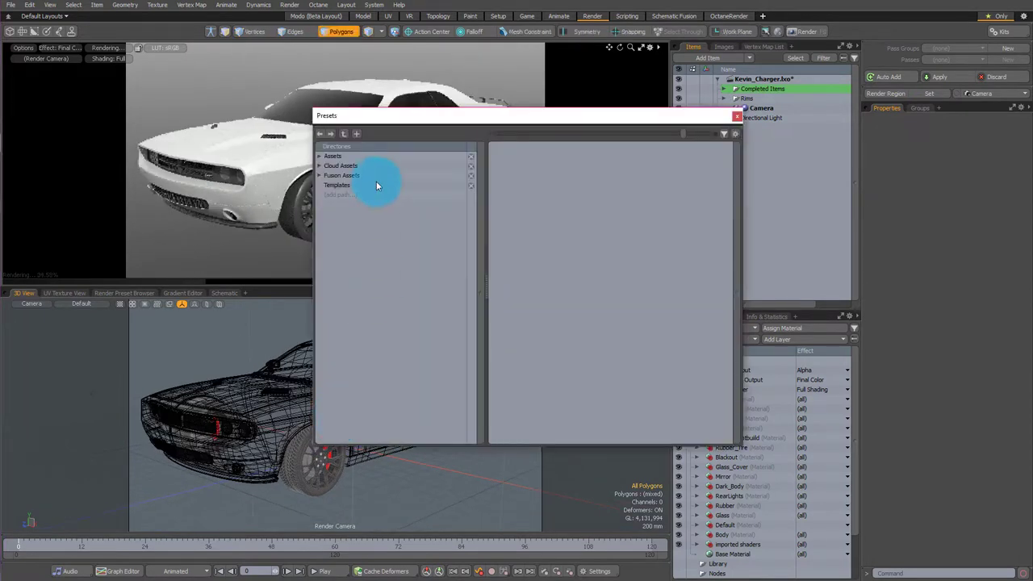
left_click_drag(364, 117, 422, 160)
left_click(364, 209)
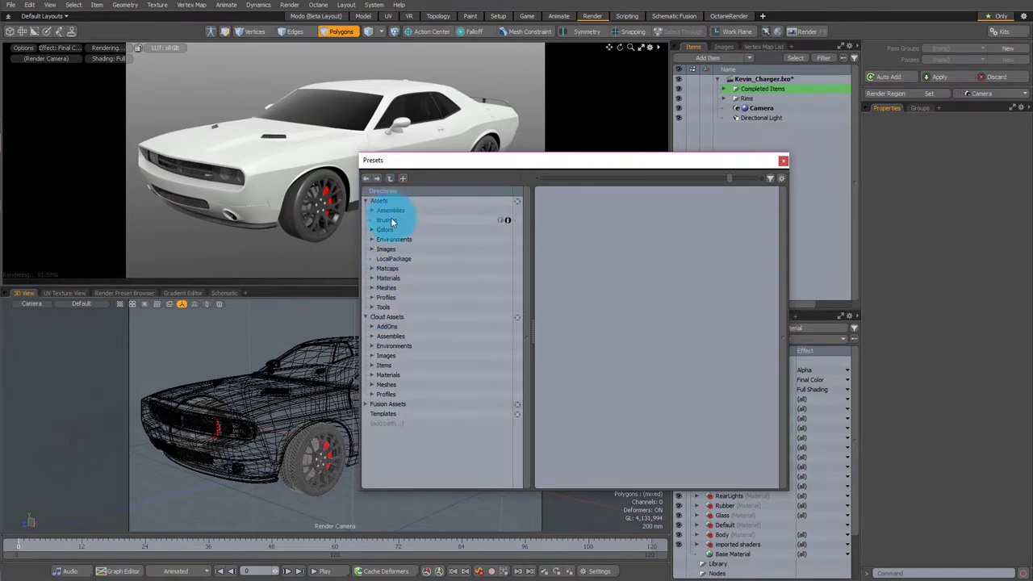
left_click(404, 288)
left_click(372, 287)
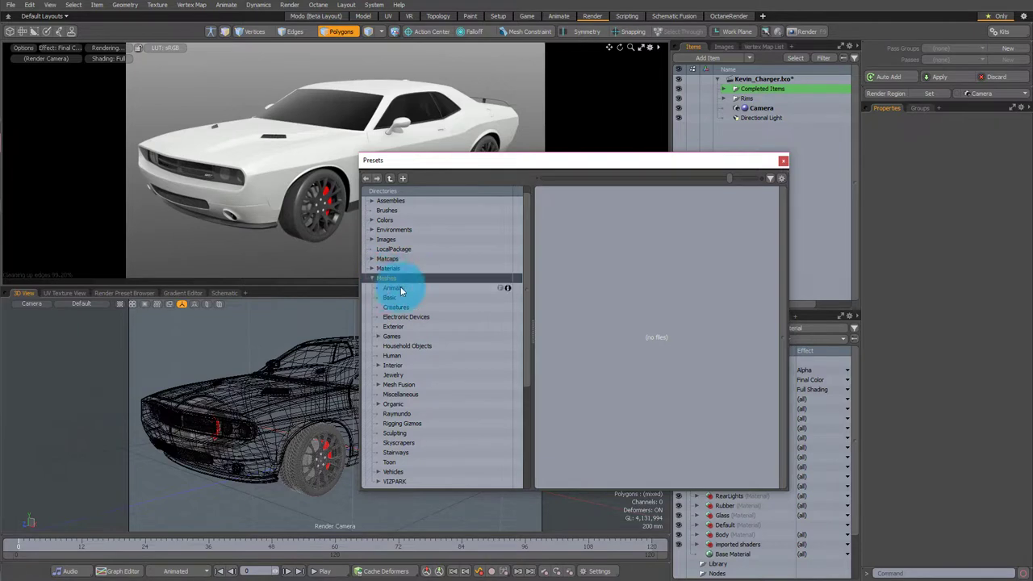
left_click(390, 297)
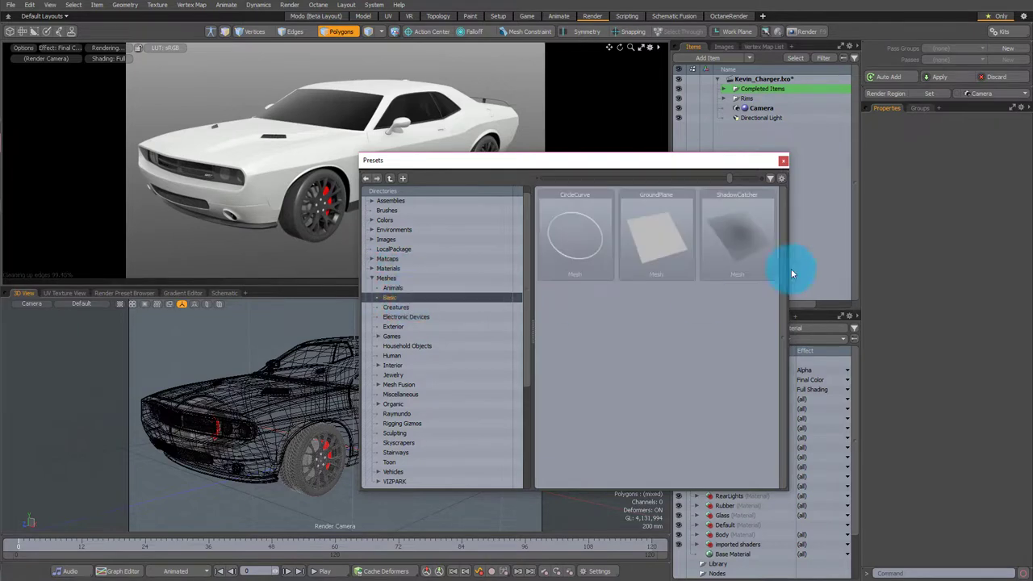
double_click(736, 237)
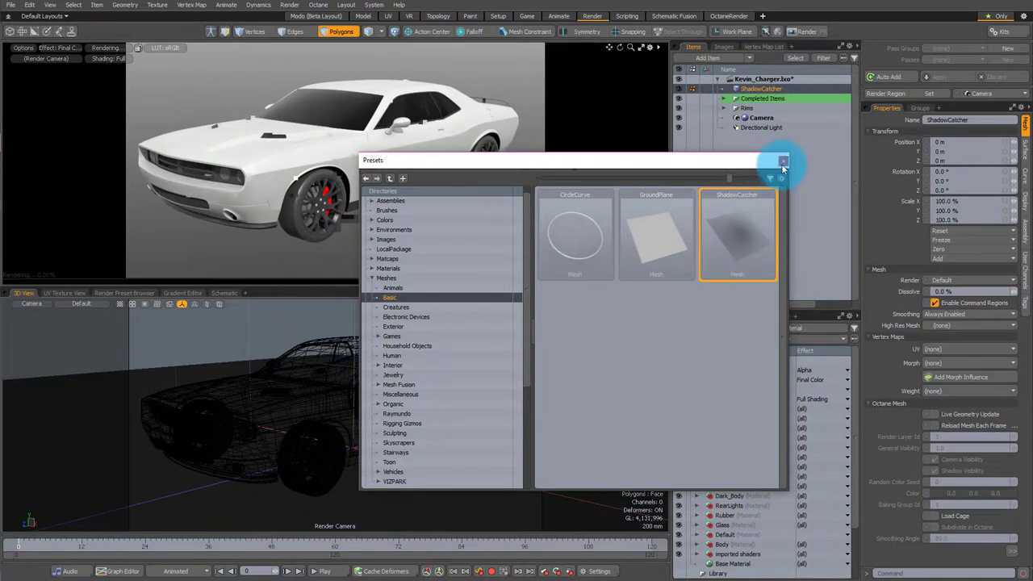
left_click(781, 164)
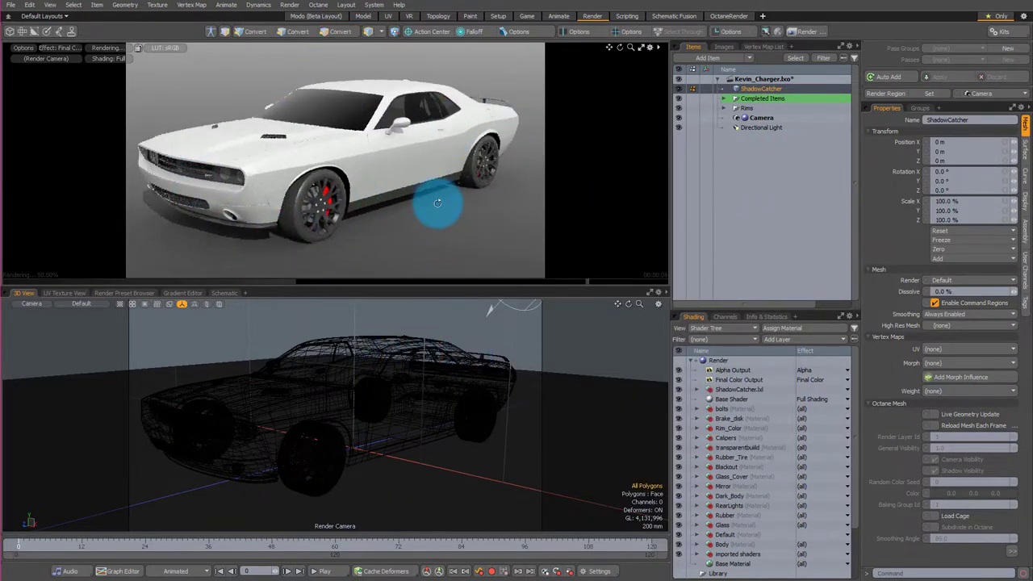
Lower the render camera towards the car's front and browse the material presets to the painted Car collection
left_click_drag(423, 180, 263, 171, "alt")
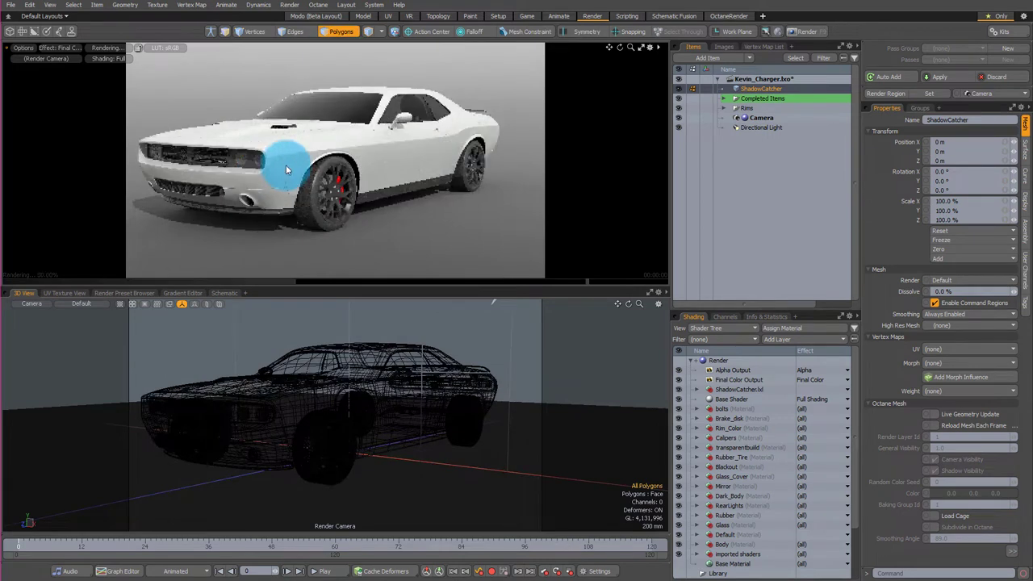
key("F6")
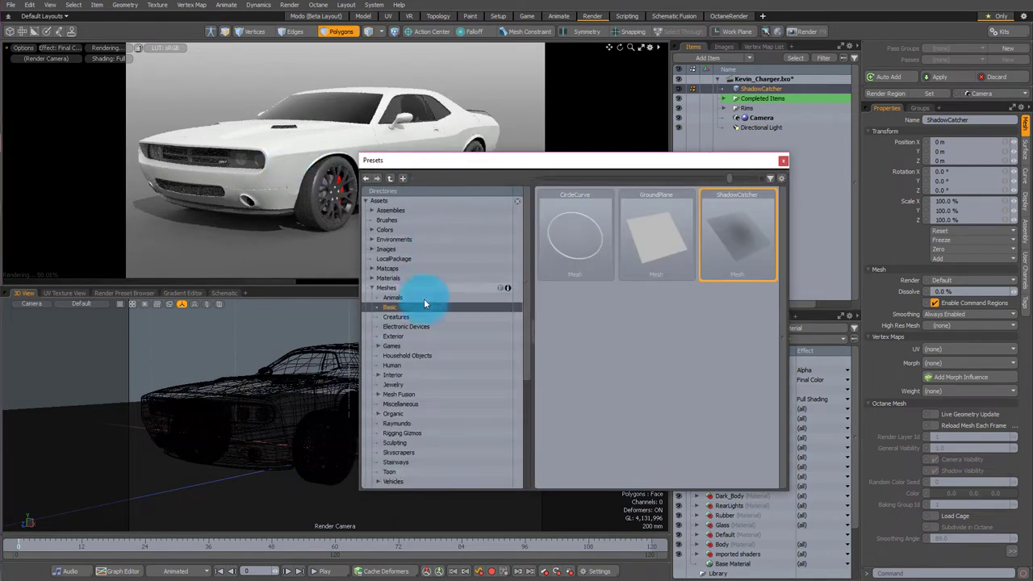
left_click(372, 288)
left_click(371, 278)
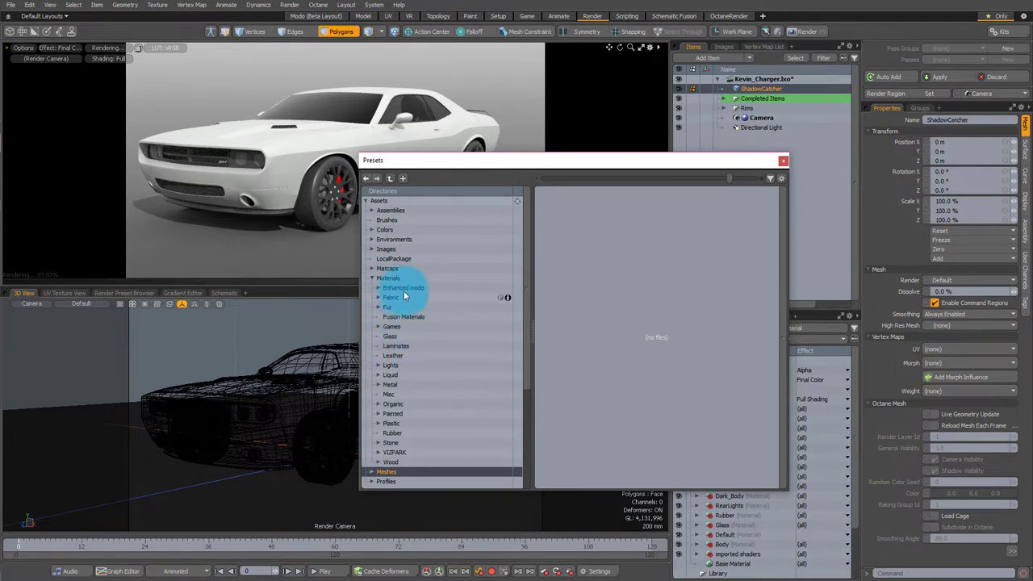
left_click(379, 288)
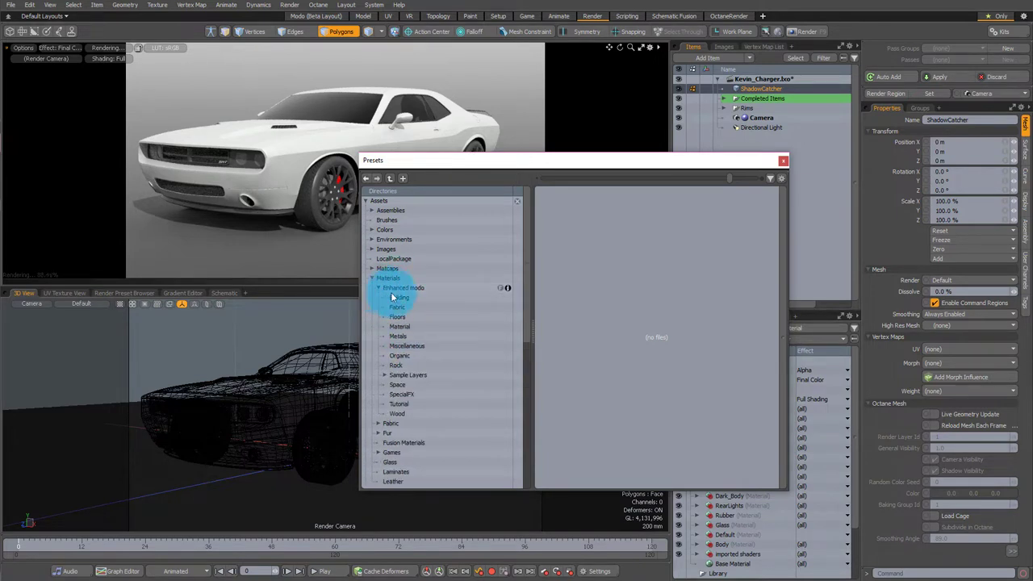
left_click(415, 326)
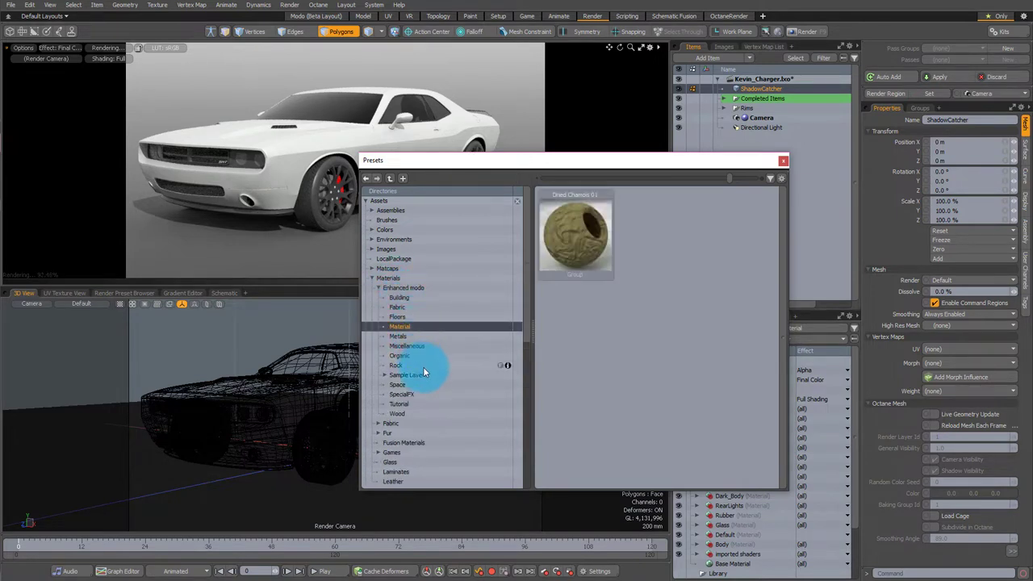
scroll(408, 394, "down", 2)
scroll(397, 387, "down", 1)
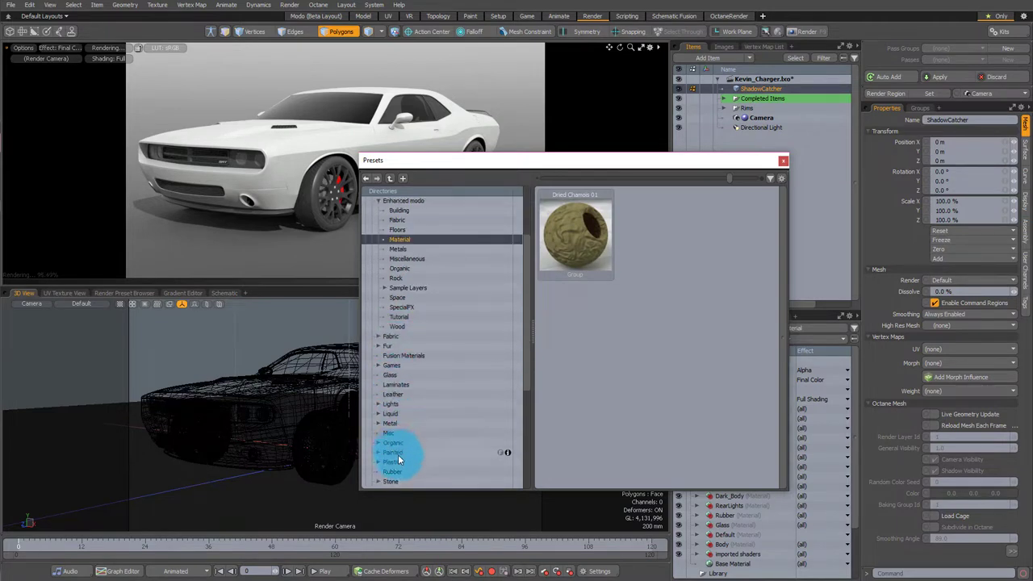
left_click(398, 453)
left_click(380, 453)
scroll(409, 388, "down", 2)
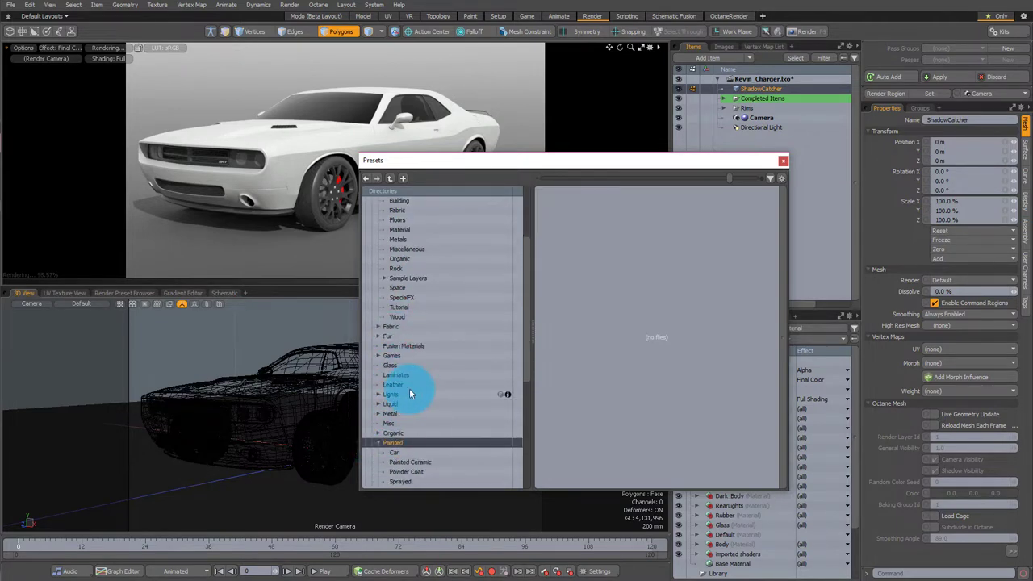
left_click(409, 394)
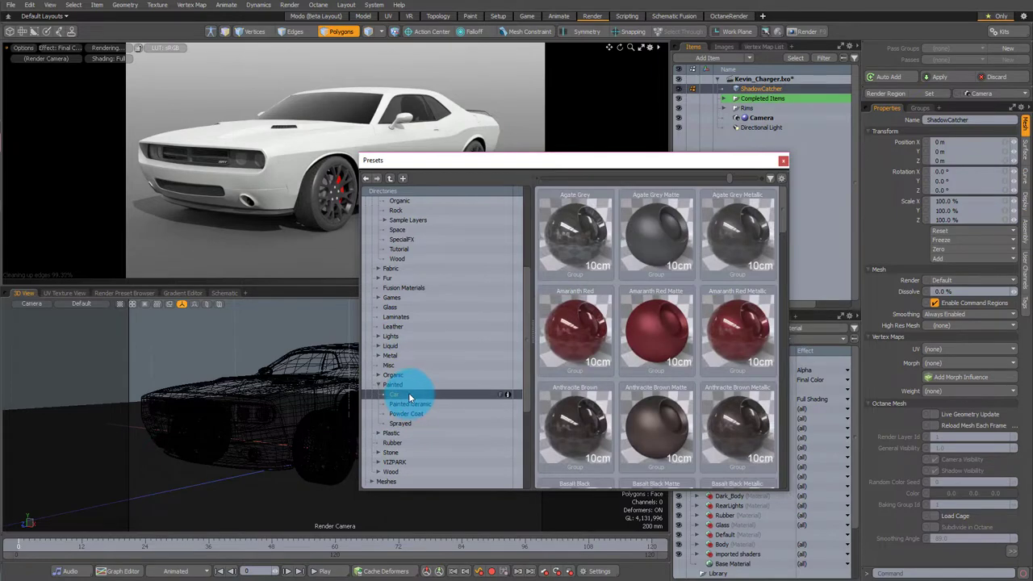
Apply the Deep Sea Blue Metallic car paint preset to the car body
scroll(661, 241, "down", 1)
scroll(653, 294, "down", 2)
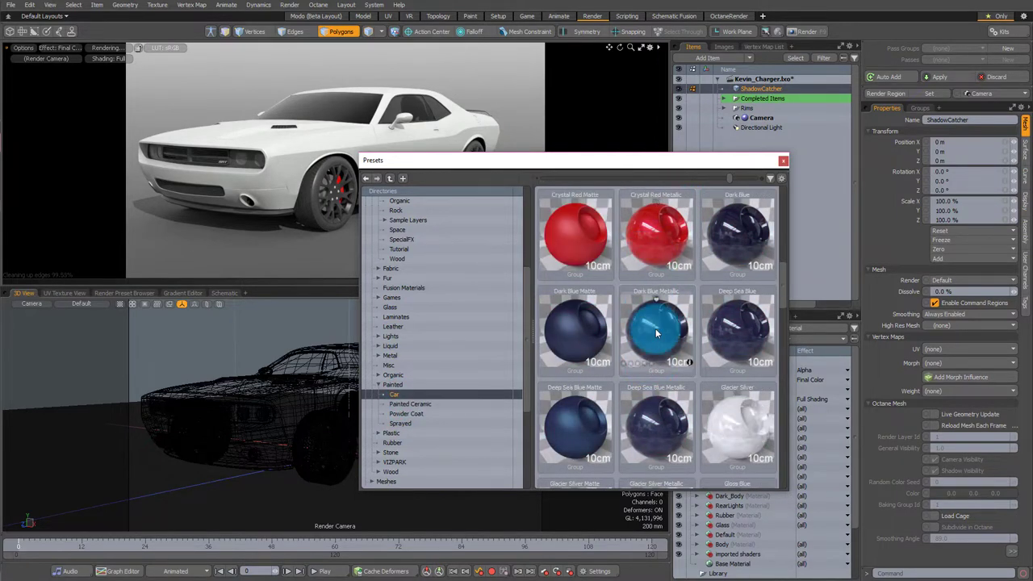
scroll(655, 330, "up", 1)
scroll(714, 337, "down", 1)
scroll(683, 339, "down", 2)
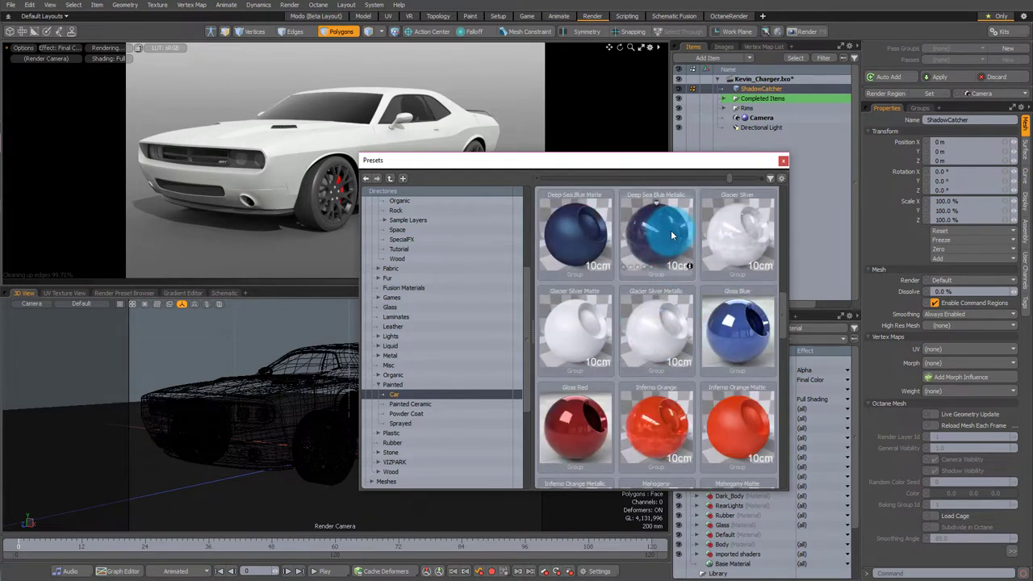
left_click_drag(669, 230, 311, 109)
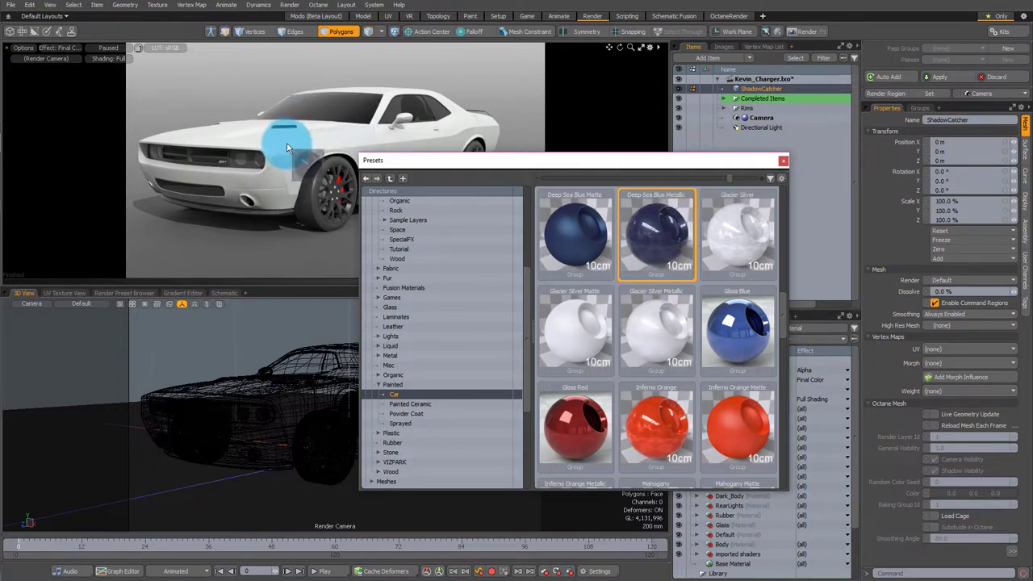
left_click_drag(299, 150, 299, 150)
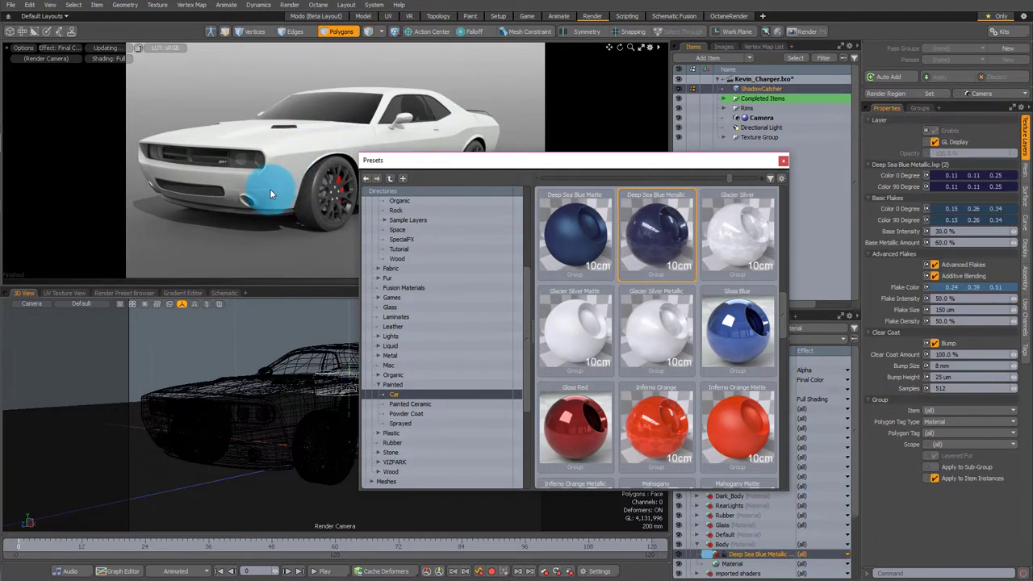
Replace the body paint with the Sapphire Black Metallic preset and bring the render camera slightly closer to the car
left_click_drag(441, 169, 619, 250)
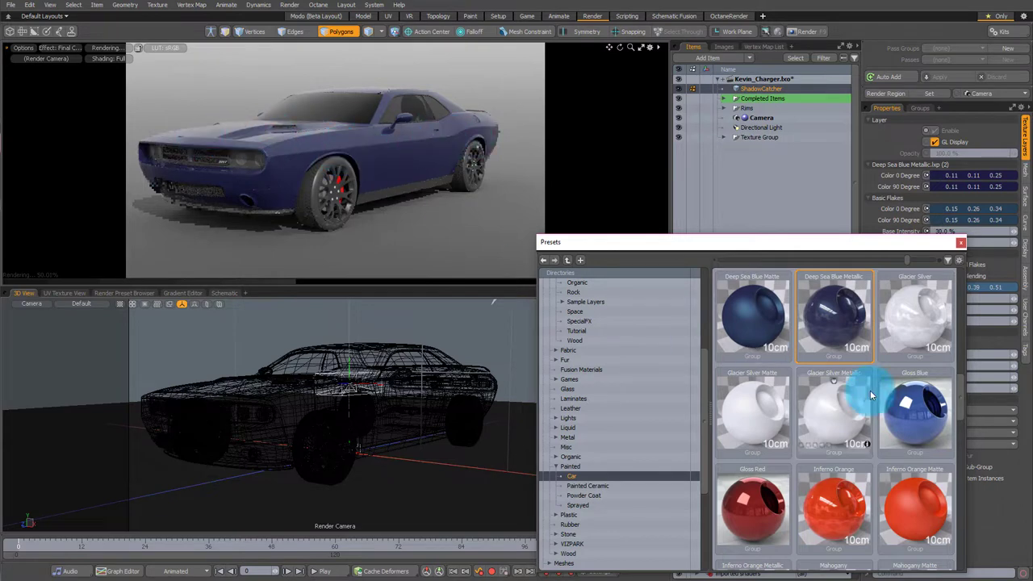
scroll(870, 390, "down", 10)
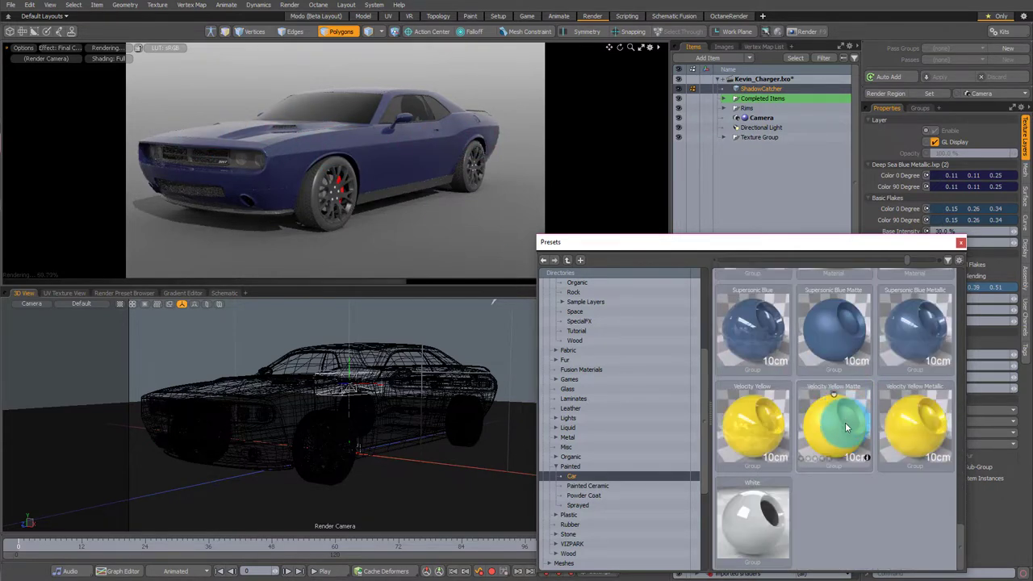
scroll(847, 421, "up", 2)
scroll(813, 375, "up", 2)
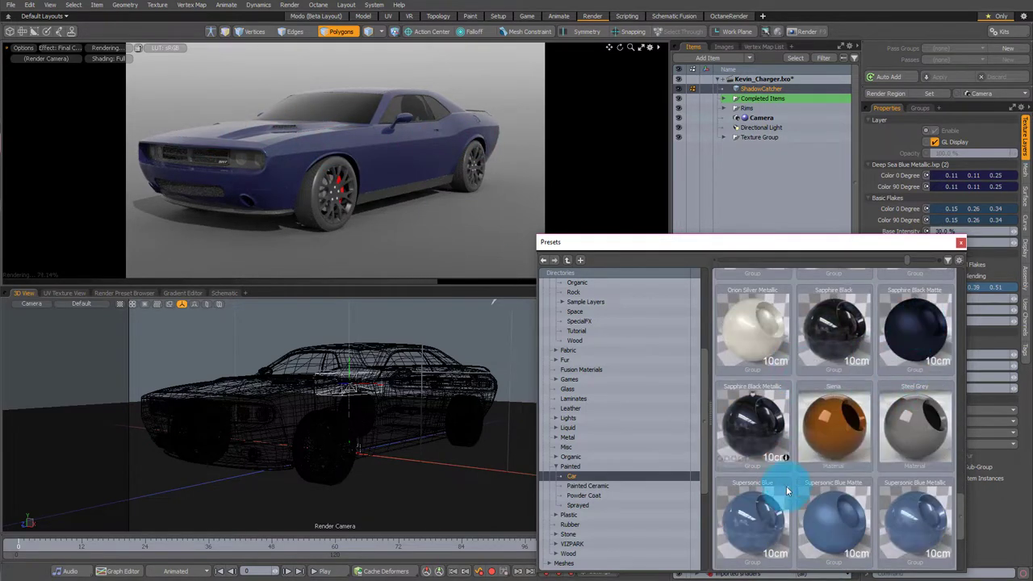
scroll(767, 452, "down", 2)
scroll(775, 415, "up", 2)
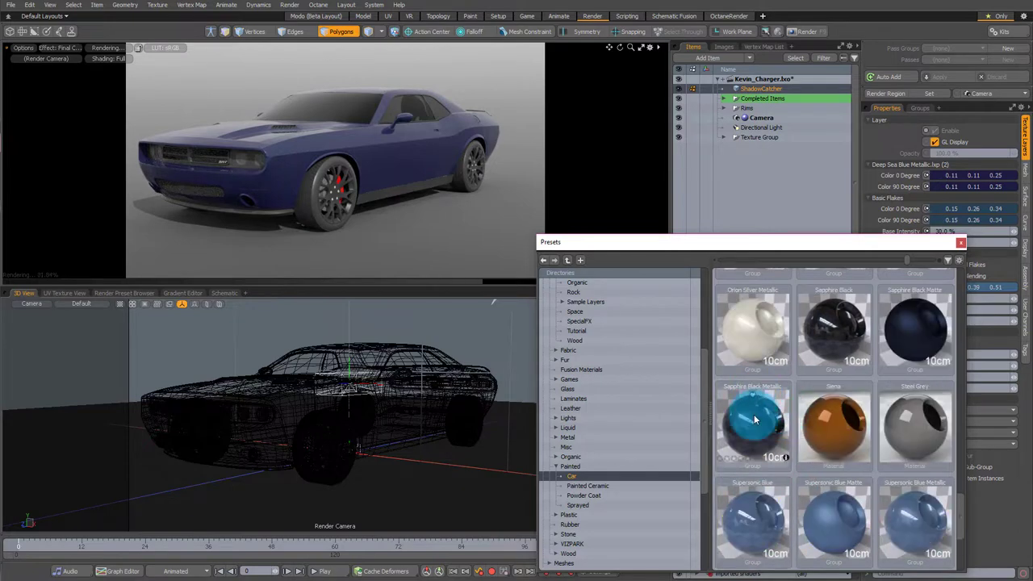
left_click_drag(754, 418, 399, 151)
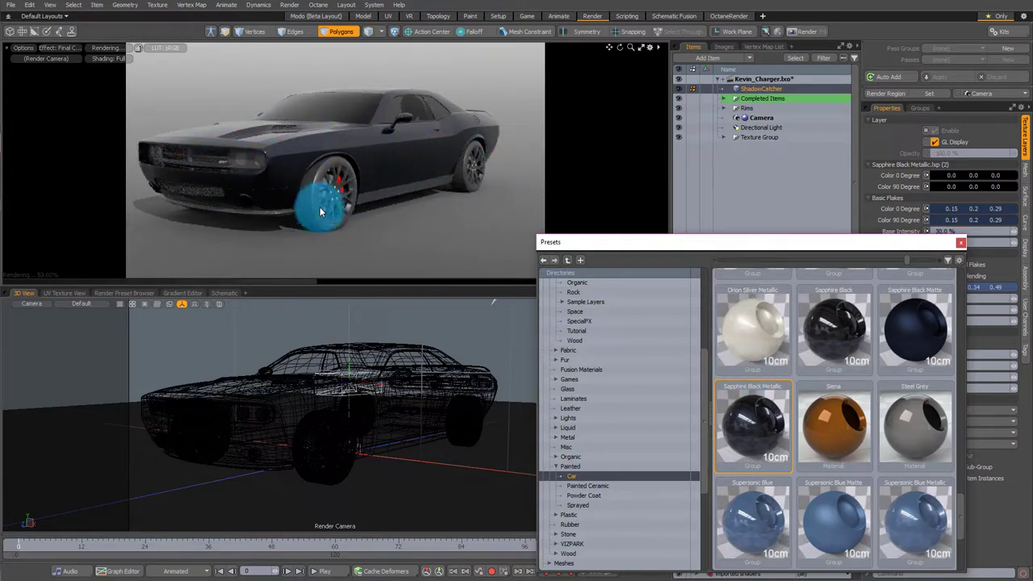
scroll(339, 194, "up", 1)
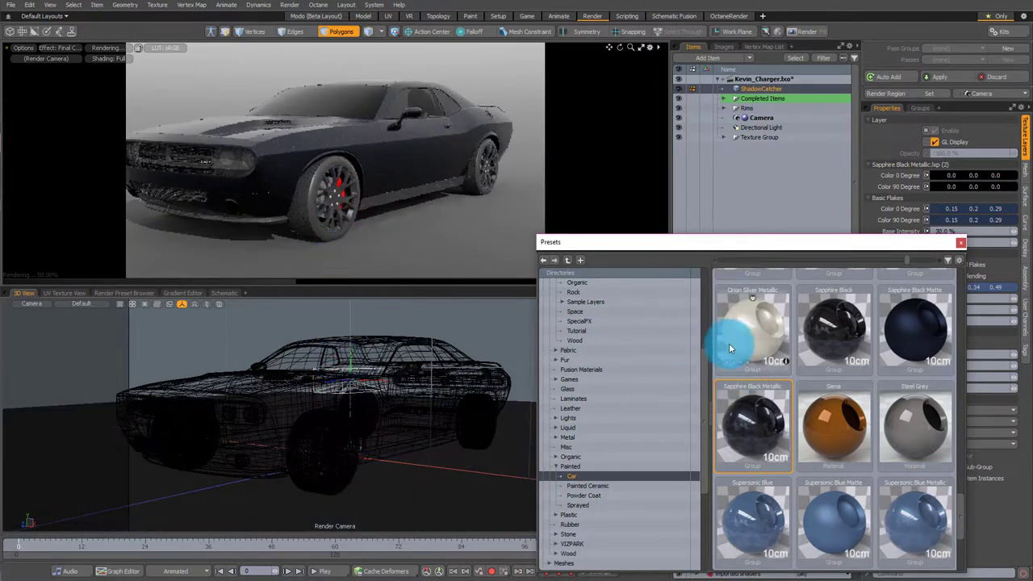
Examine the metal material presets, including chrome, galvanized, magnesium, nickel, silver, titanium and tungsten, for a finish suited to the wheels
left_click(556, 438)
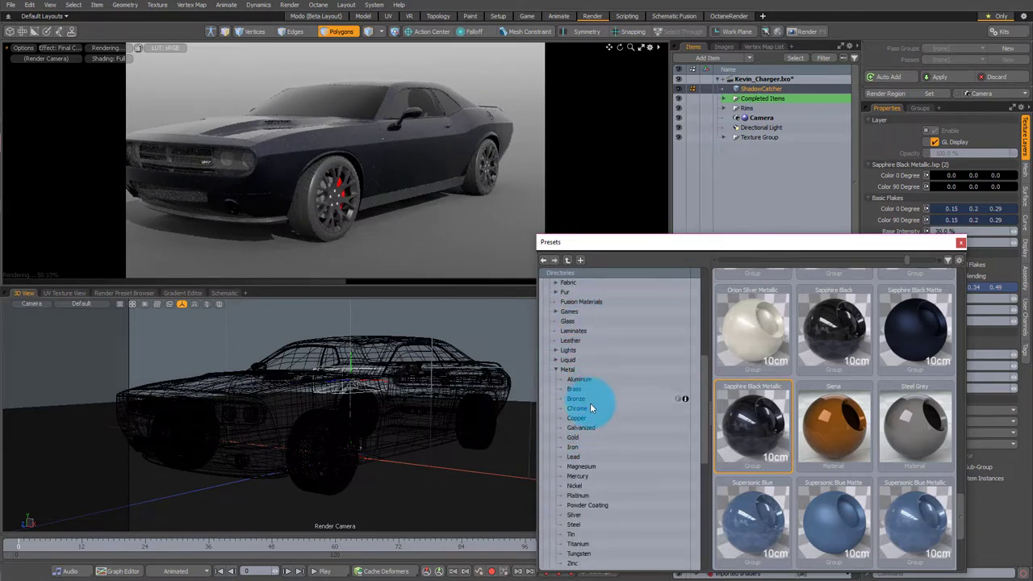
left_click(589, 407)
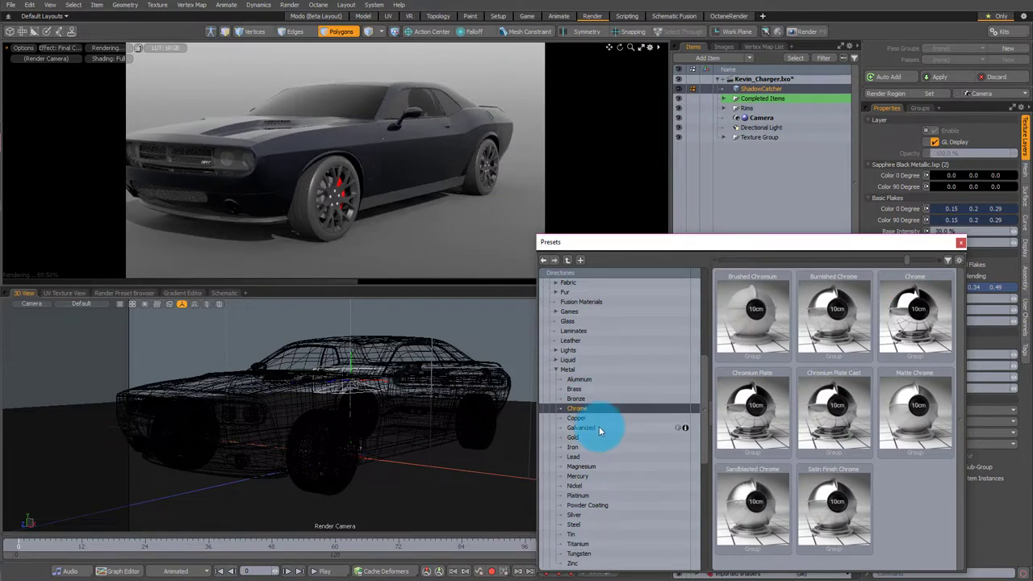
left_click(599, 428)
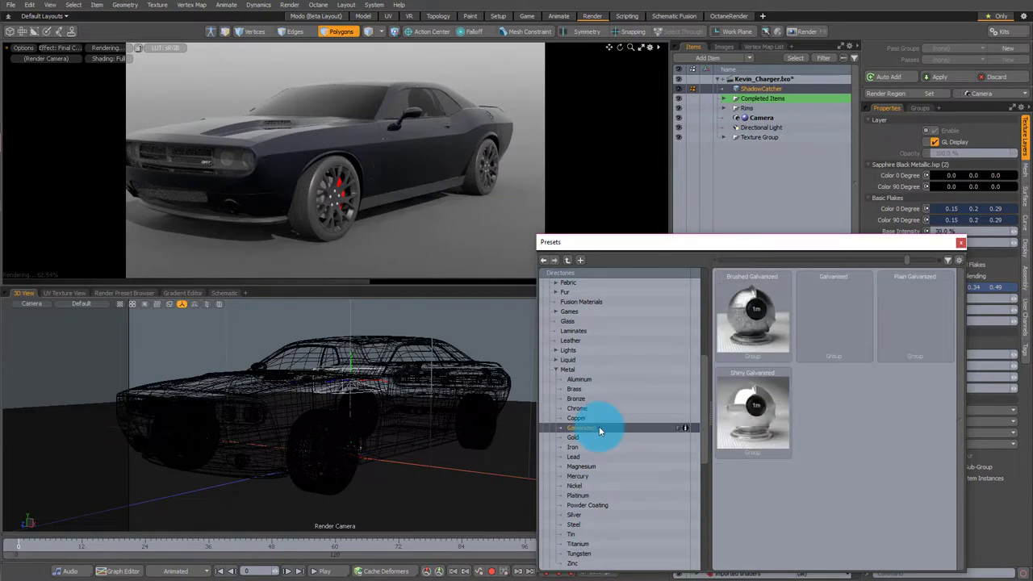
left_click(584, 468)
left_click(584, 476)
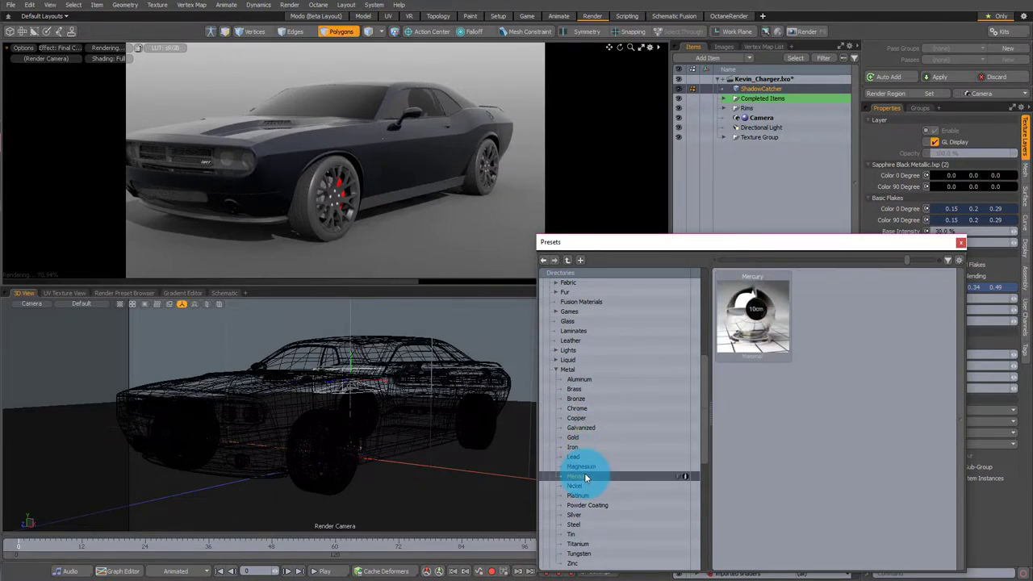
left_click(584, 484)
scroll(586, 464, "down", 1)
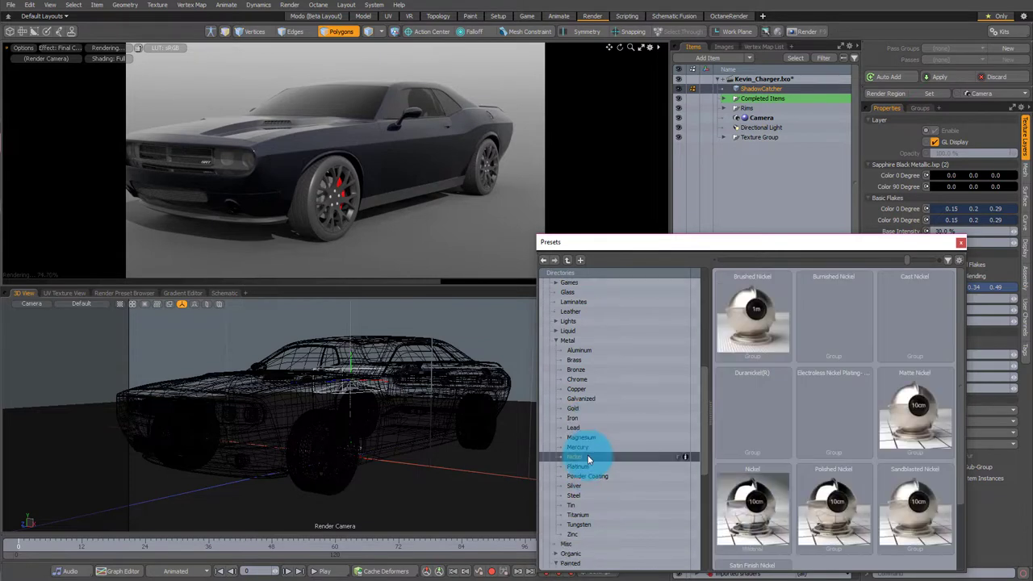
left_click(588, 466)
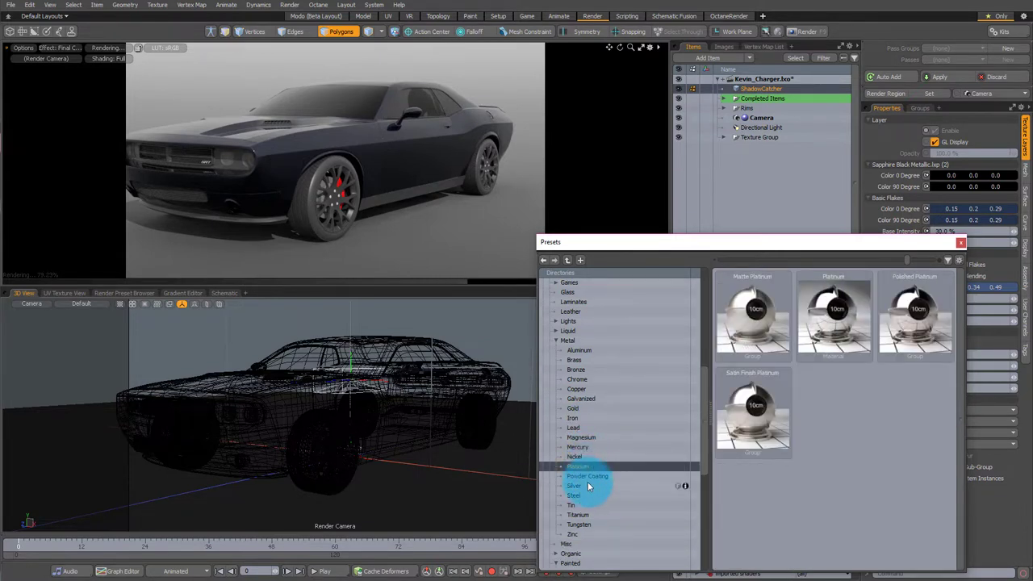
scroll(587, 486, "down", 1)
left_click(586, 457)
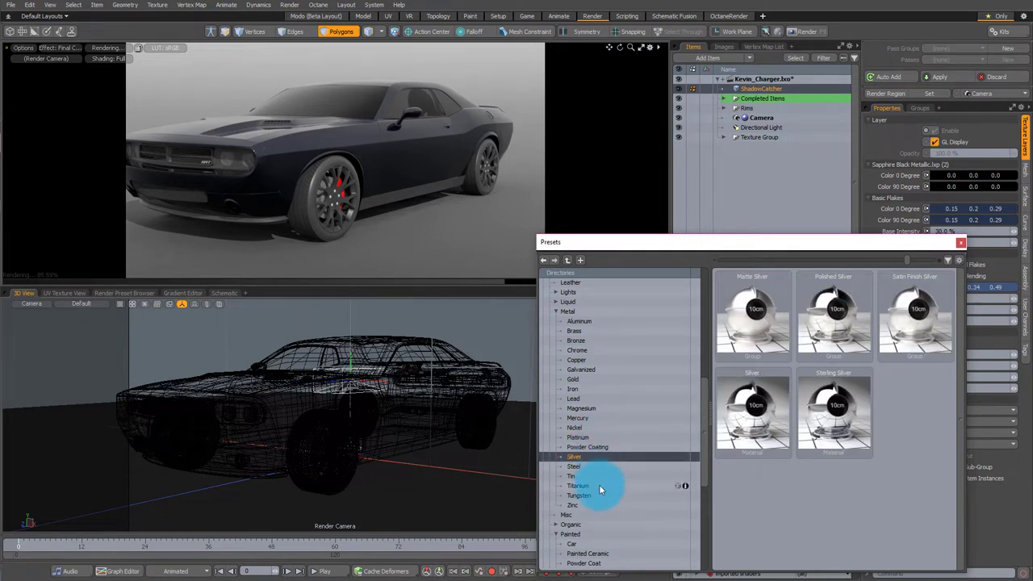
left_click(599, 486)
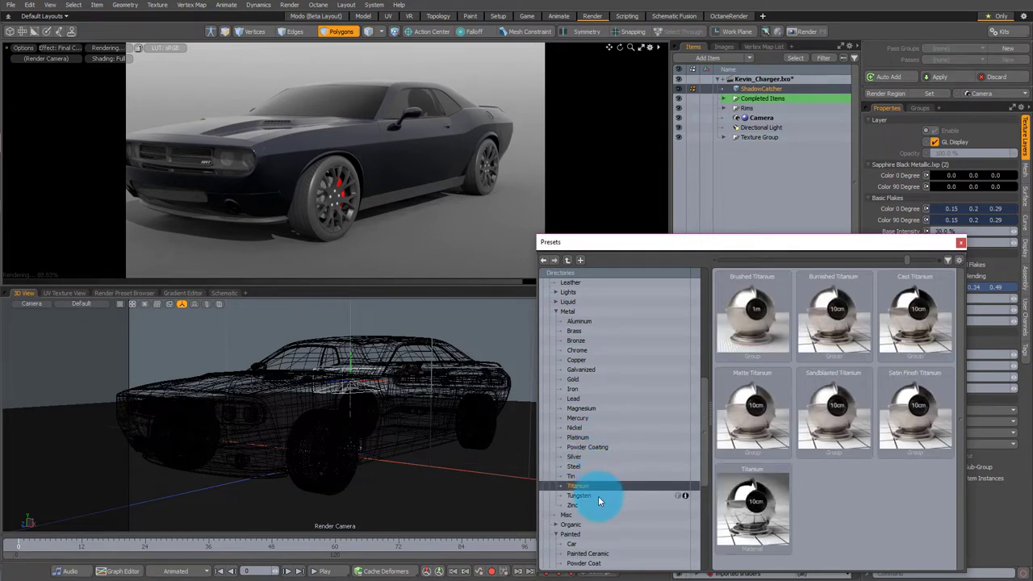
left_click(597, 495)
scroll(601, 443, "up", 1)
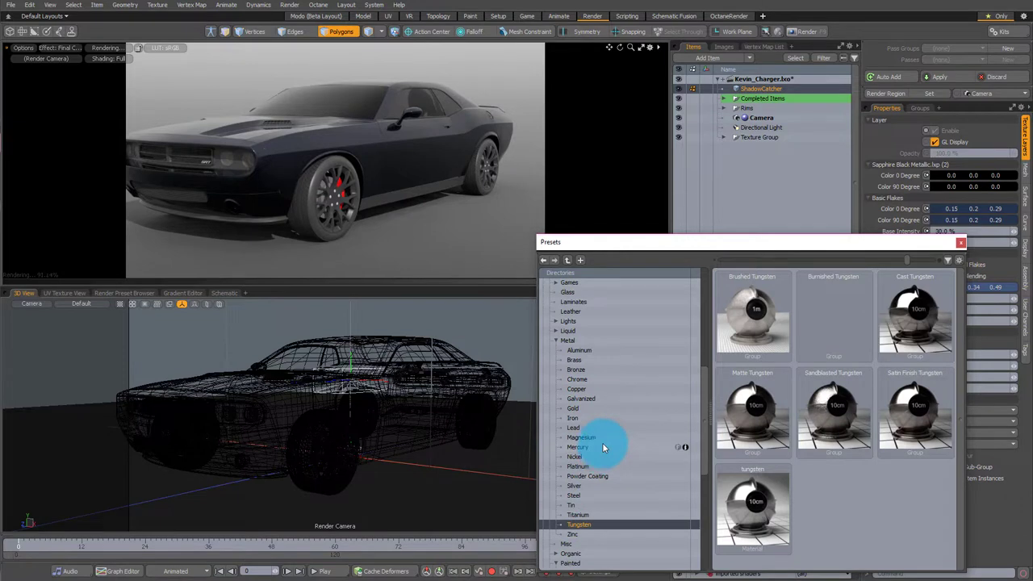
left_click(594, 360)
left_click(590, 380)
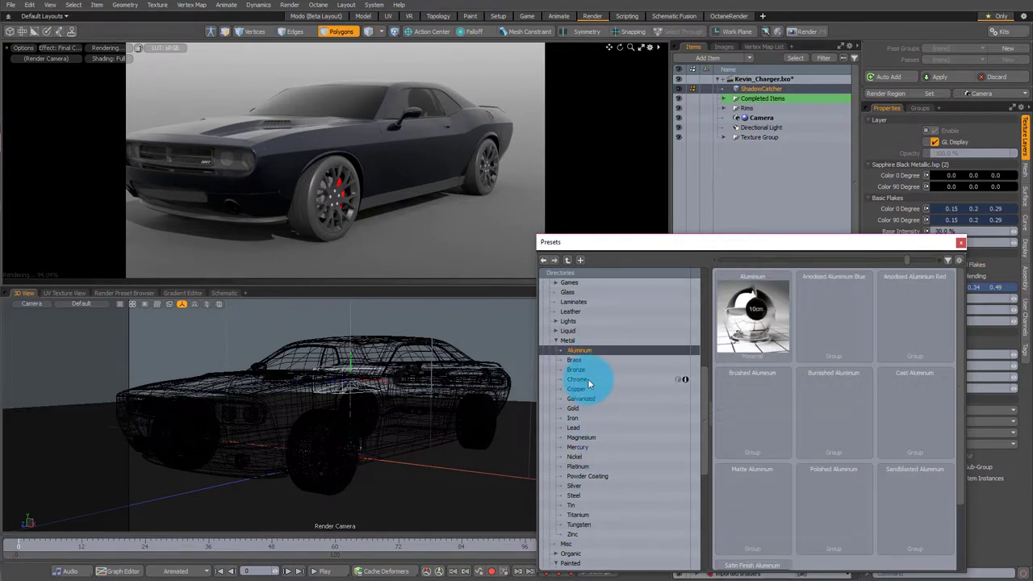
left_click(588, 389)
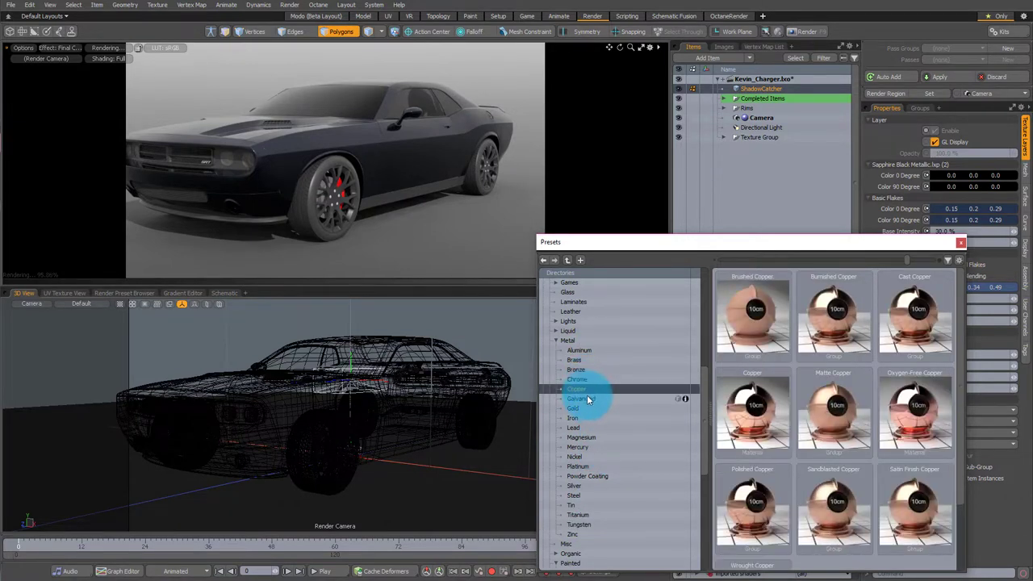
left_click(591, 399)
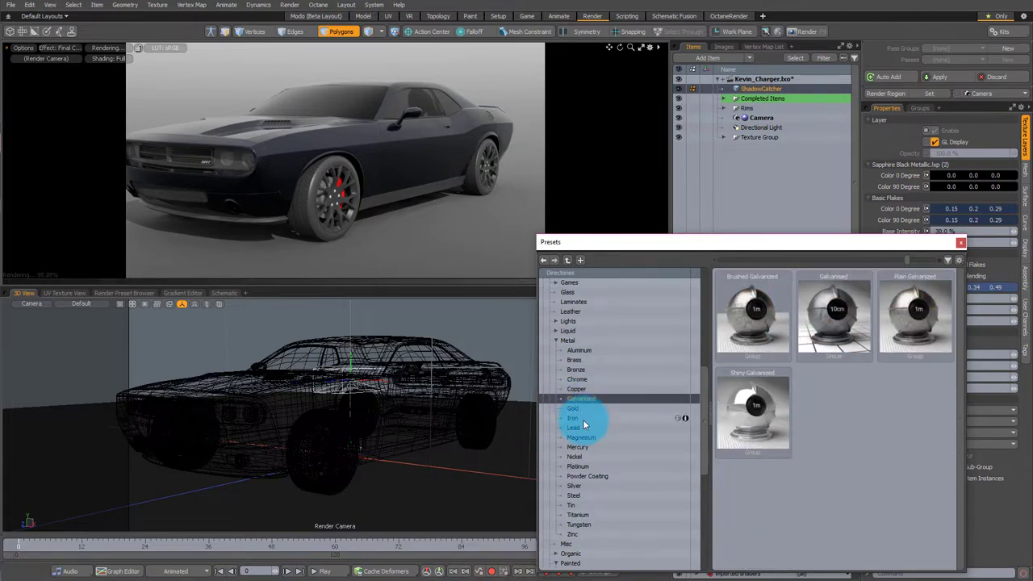
left_click(583, 437)
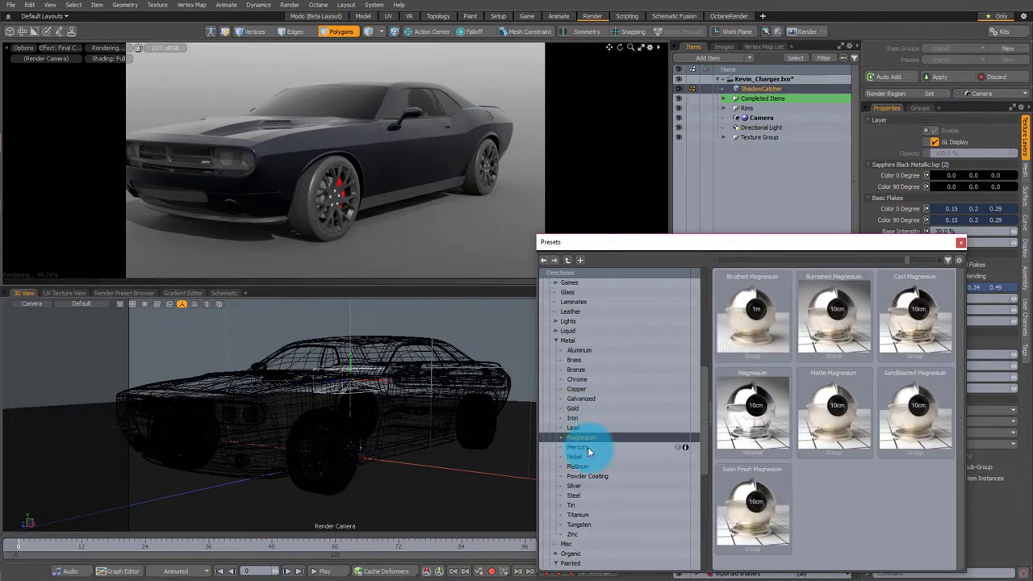
left_click(589, 448)
left_click(595, 455)
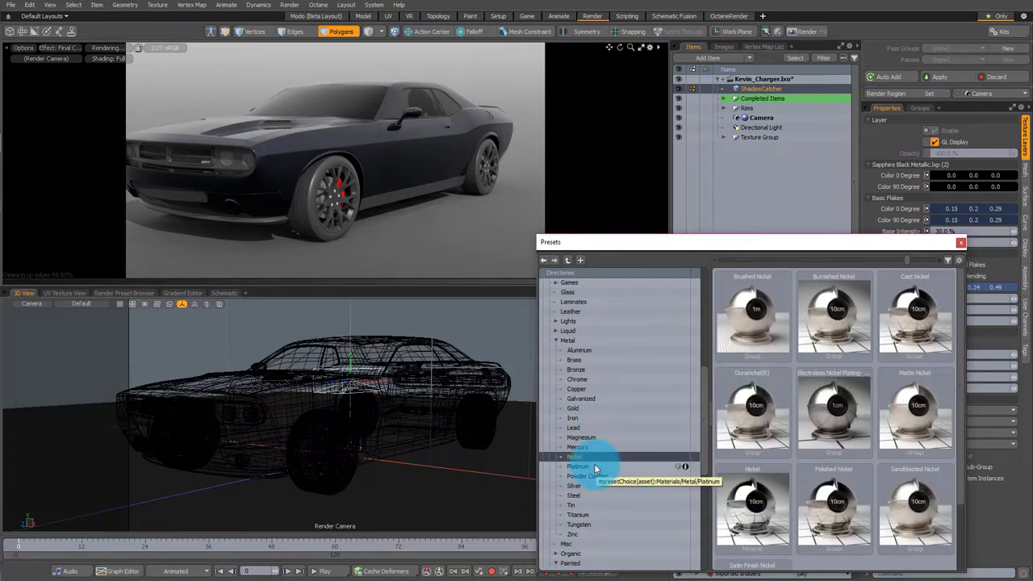
Apply the Platinum metal preset to the car's wheel rims
left_click(595, 466)
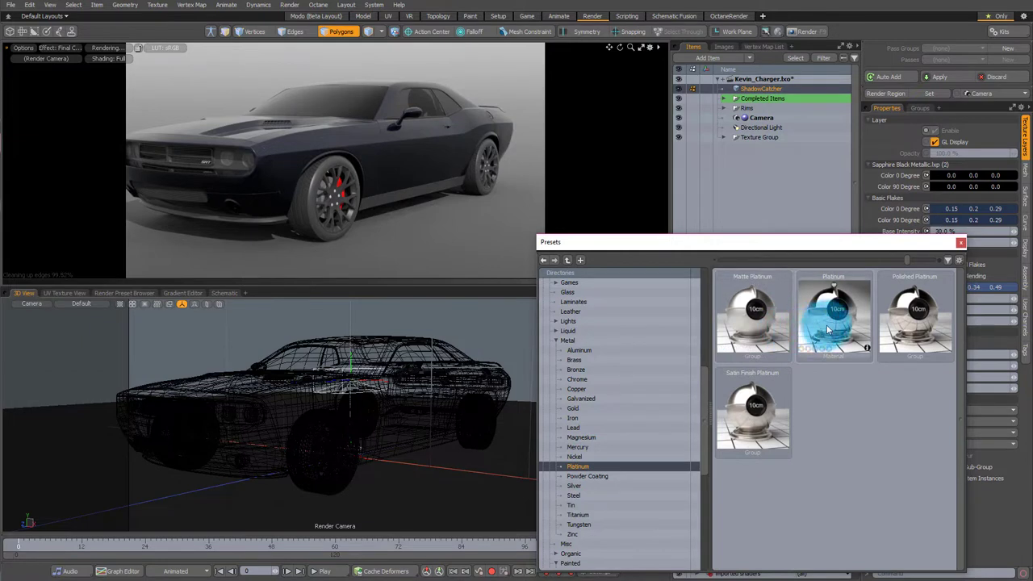
left_click_drag(836, 308, 792, 345)
left_click_drag(456, 330, 339, 202)
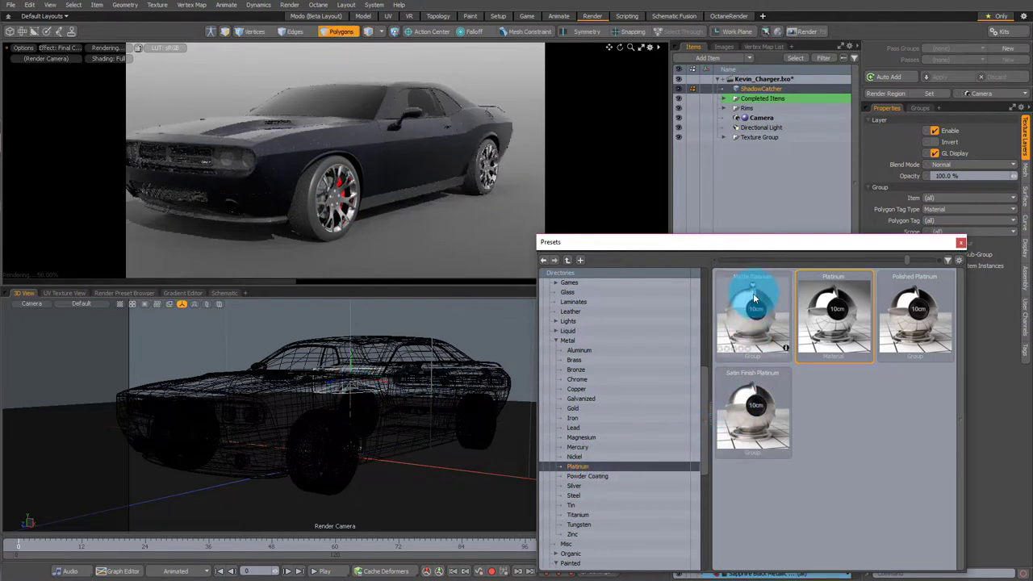
Apply the Matte Chrome metal preset to the car's brake disks
left_click_drag(761, 314, 584, 392)
left_click(584, 382)
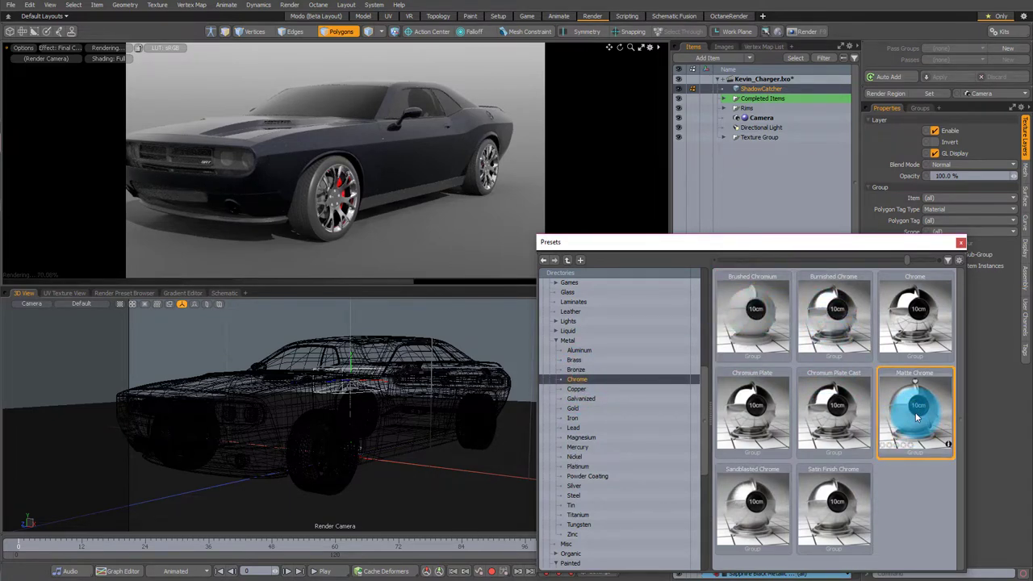
left_click_drag(916, 416, 337, 202)
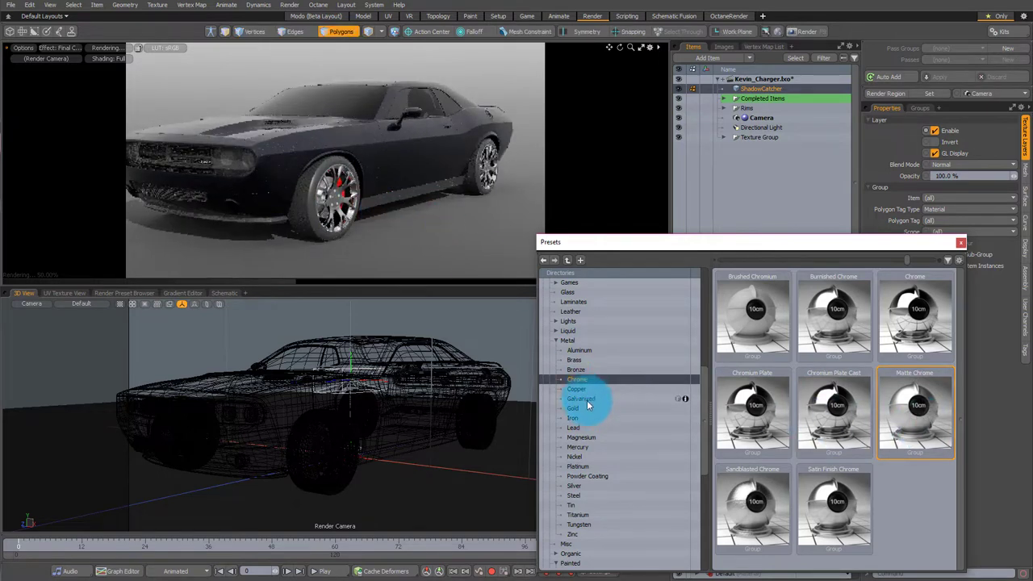
Examine the front wheel up close and the mercury, powder coating and painted presets for a finish suited to the brake calipers
left_click(587, 447)
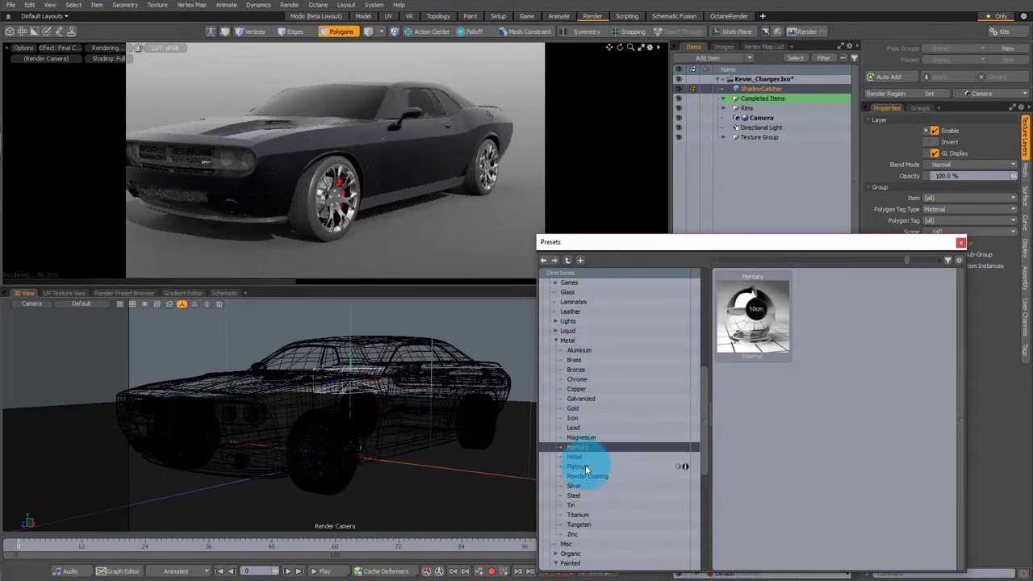
left_click(587, 475)
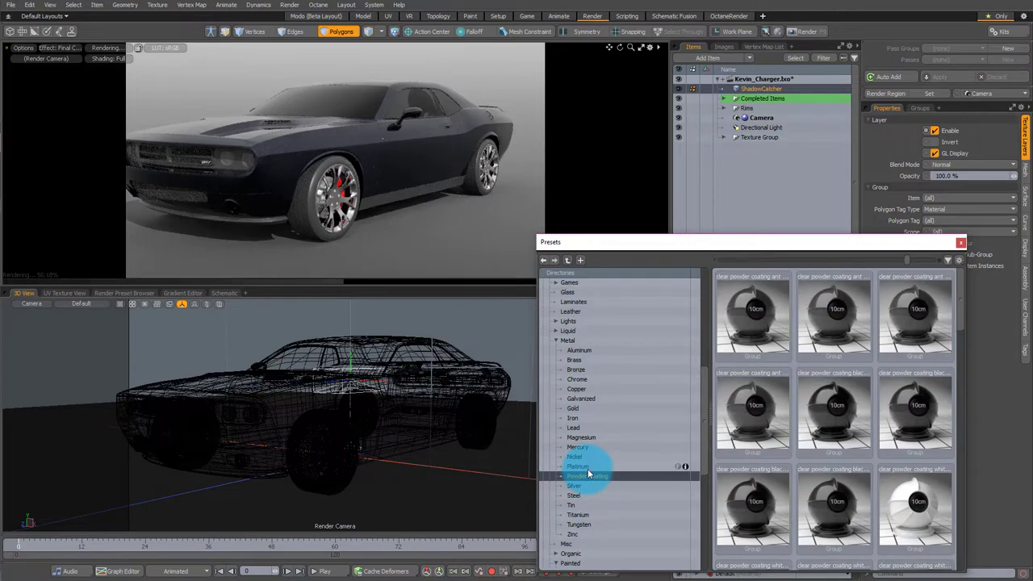
scroll(588, 473, "down", 1)
left_click_drag(396, 168, 201, 195, "alt")
scroll(581, 355, "up", 1)
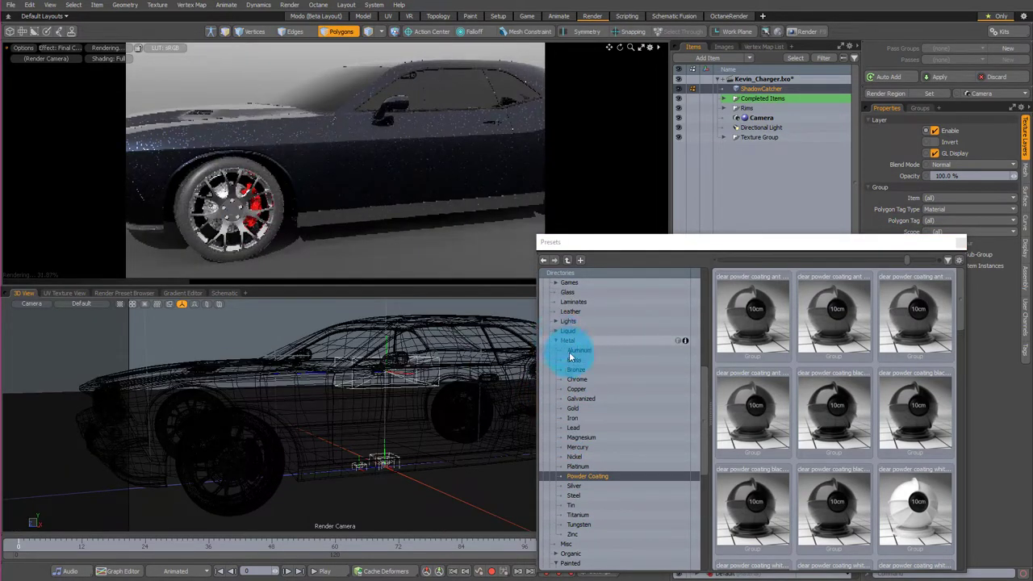
left_click(555, 341)
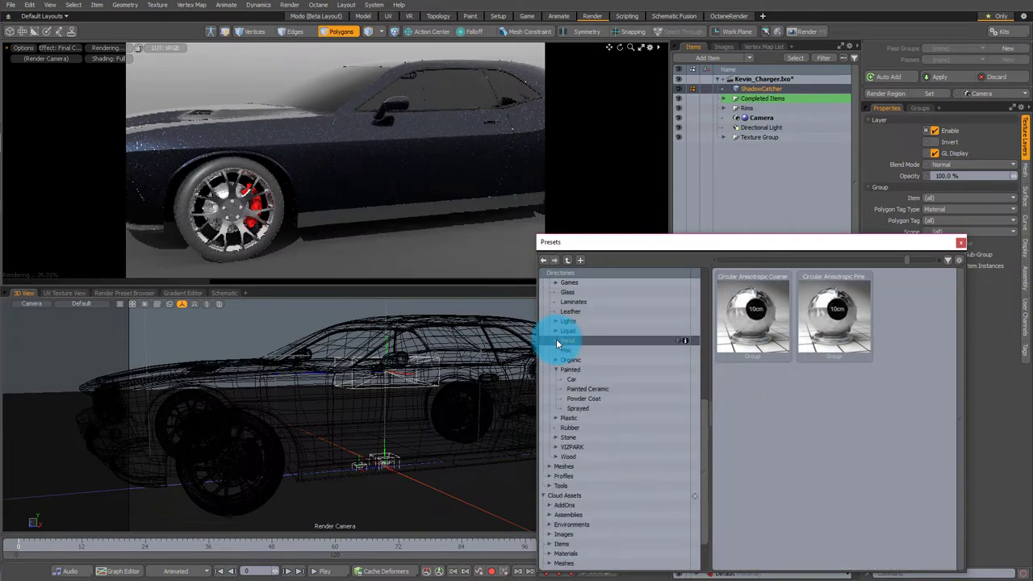
left_click(581, 398)
left_click(585, 409)
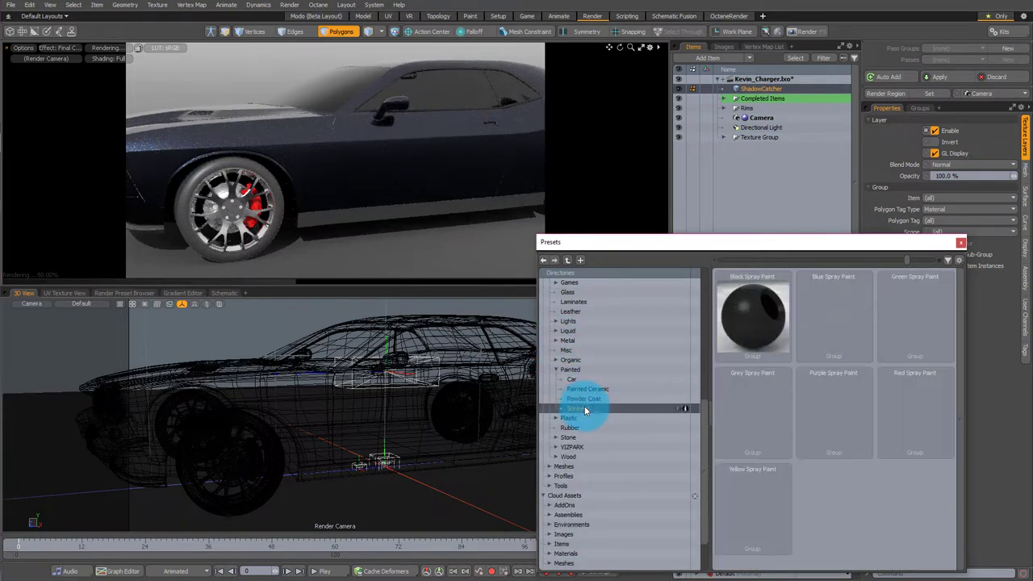
left_click(585, 390)
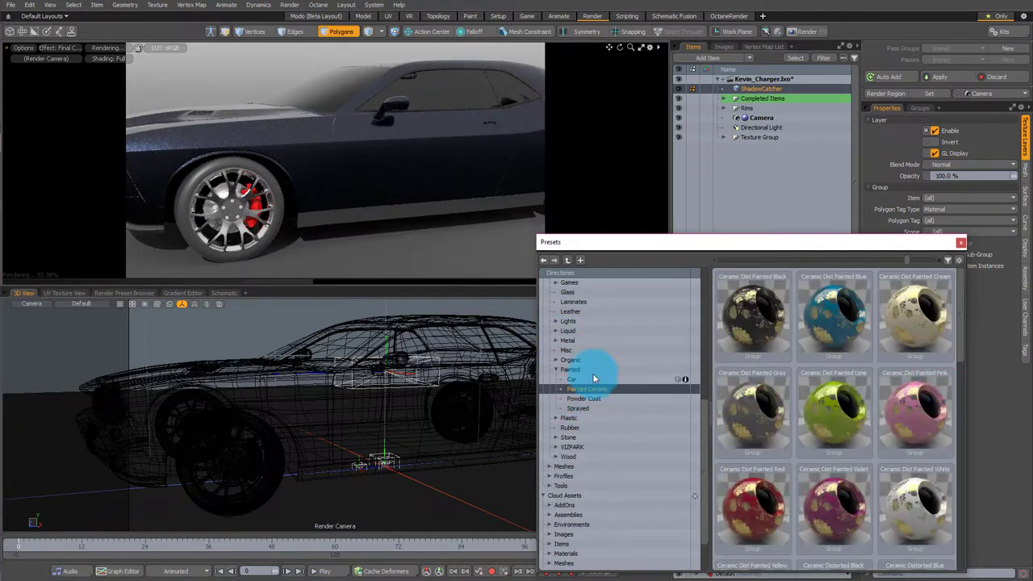
left_click(593, 377)
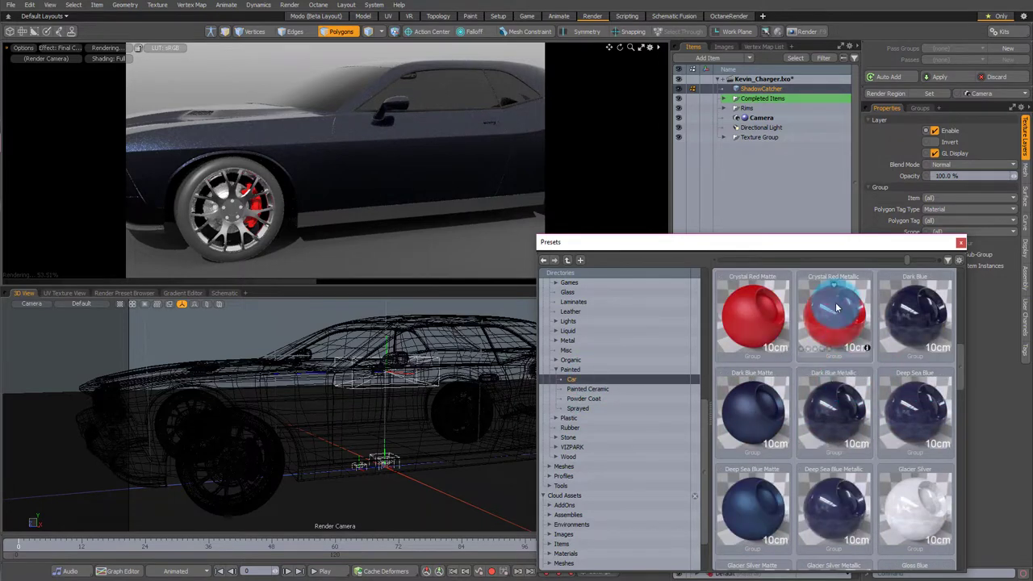
Apply the Crystal Red Metallic car paint preset to the brake calipers, undoing the first misplaced drop on the wheel
left_click_drag(843, 313, 255, 210)
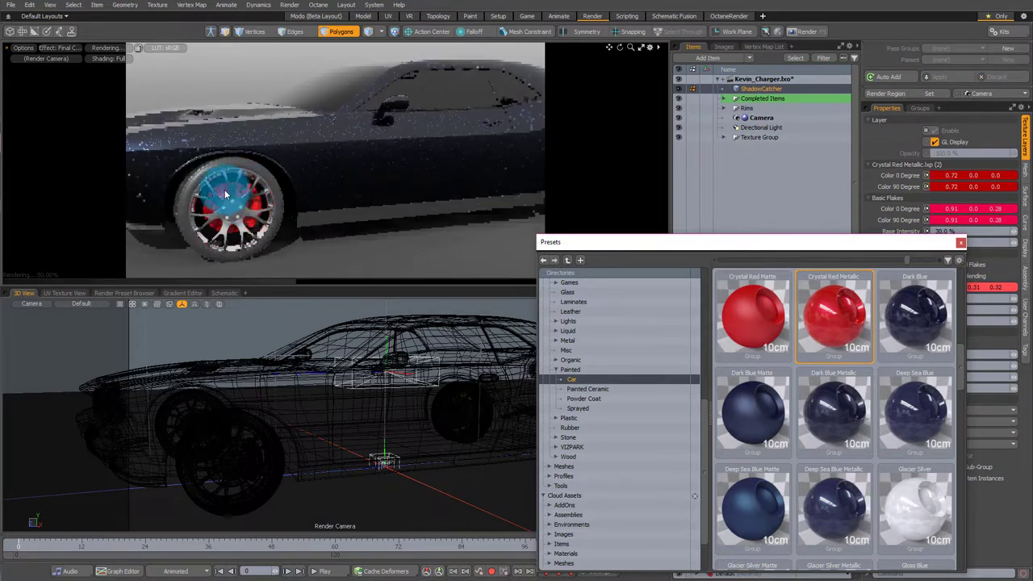
left_click(241, 203)
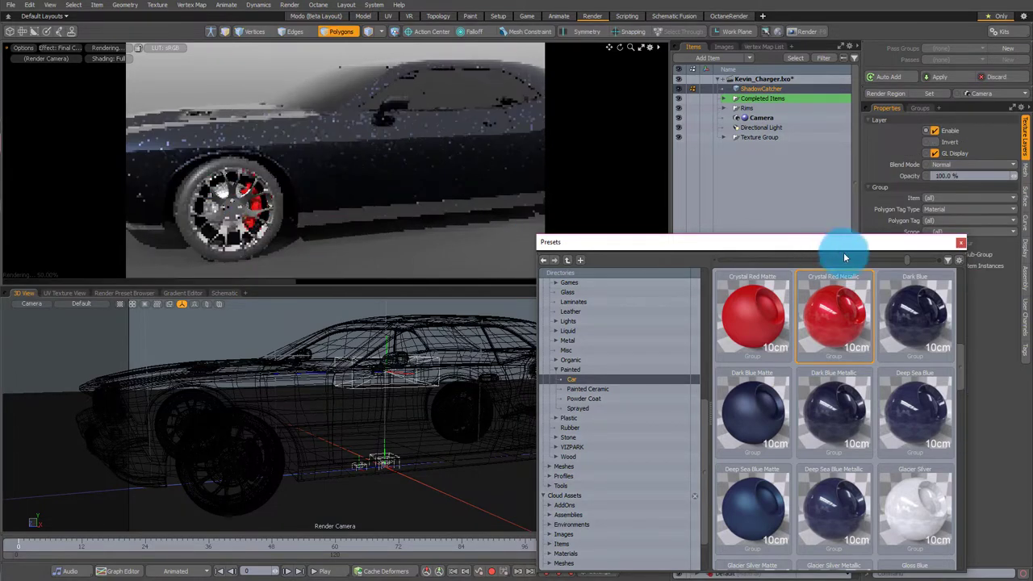
left_click_drag(754, 315, 259, 206)
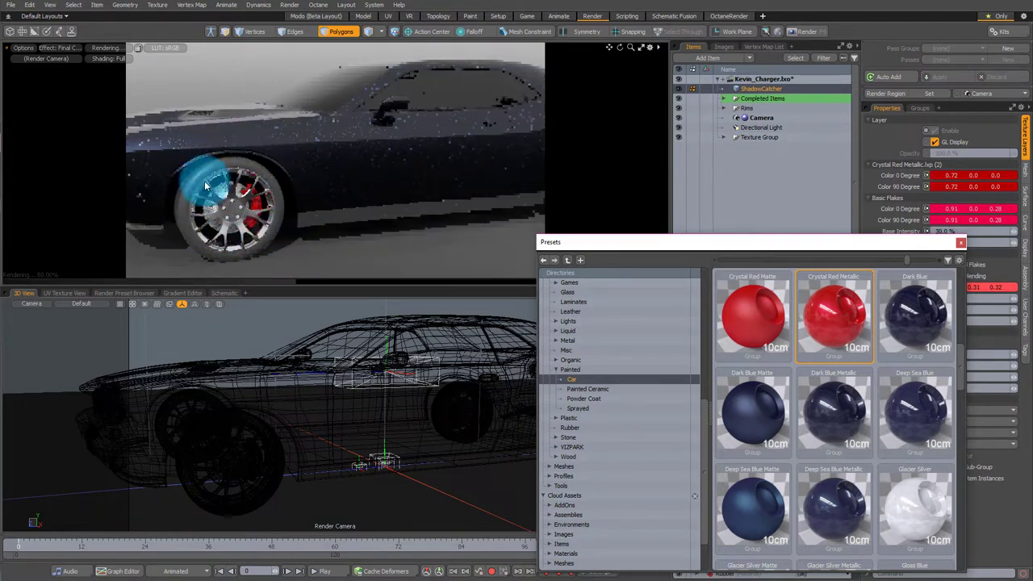
Bring the render camera to a close-up of the front headlights and select the headlight mesh item
mouse_move(292, 160)
left_mouse_down("alt")
mouse_move(161, 166)
mouse_move(450, 173)
mouse_move(311, 168)
mouse_move(303, 146)
left_mouse_up("alt")
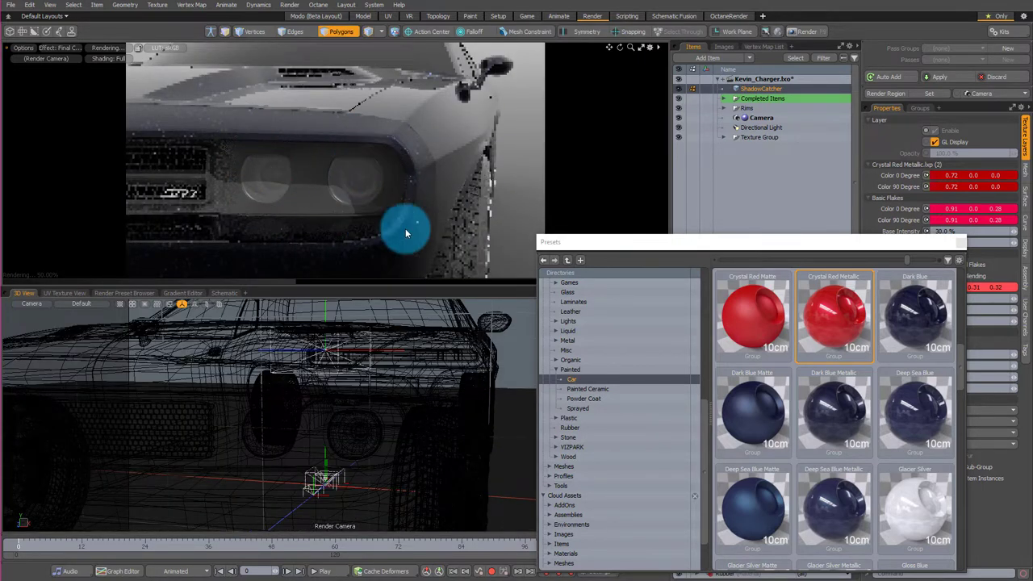
left_click(358, 431)
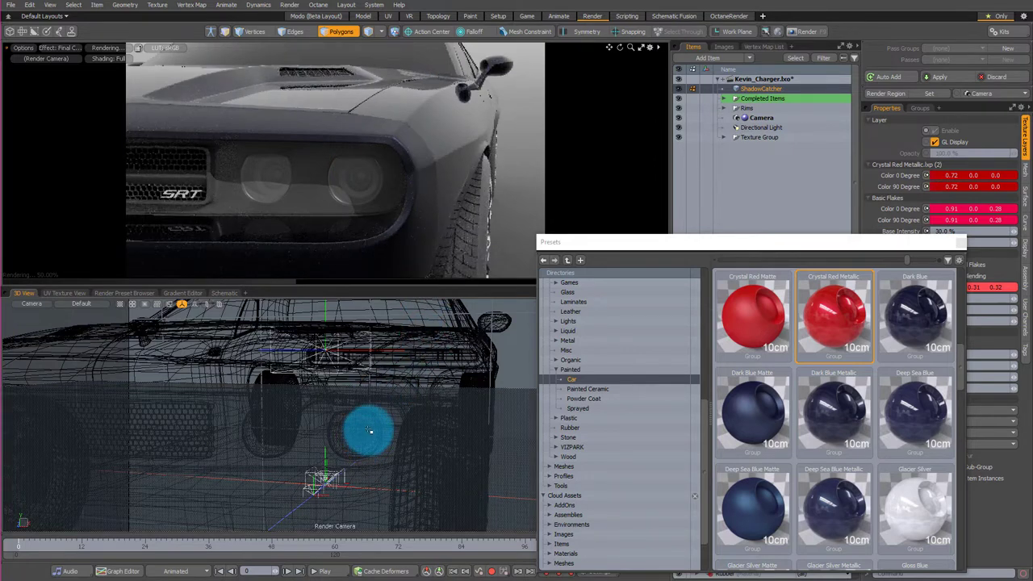
key("5")
left_click(363, 430)
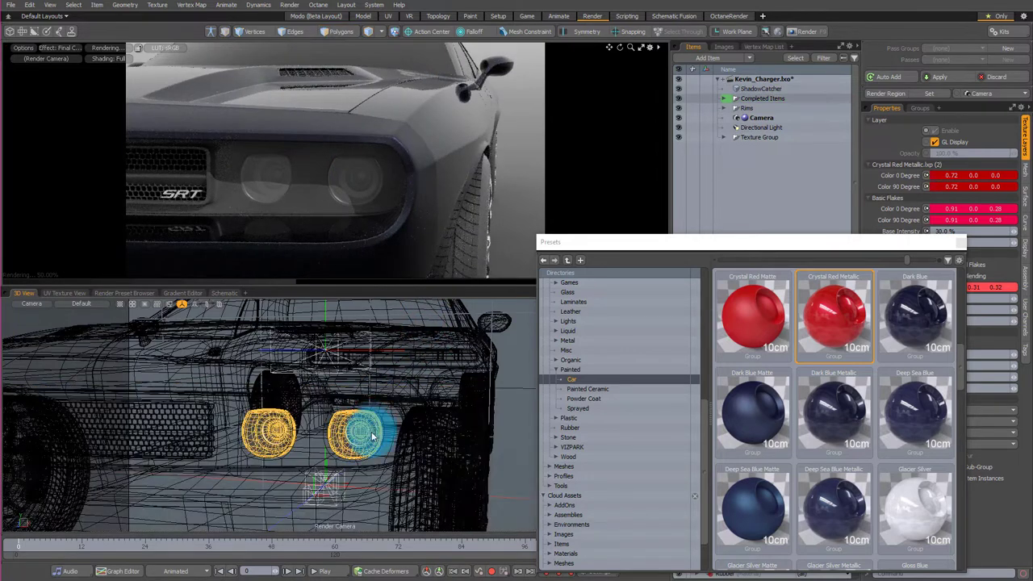
scroll(377, 443, "up", 2)
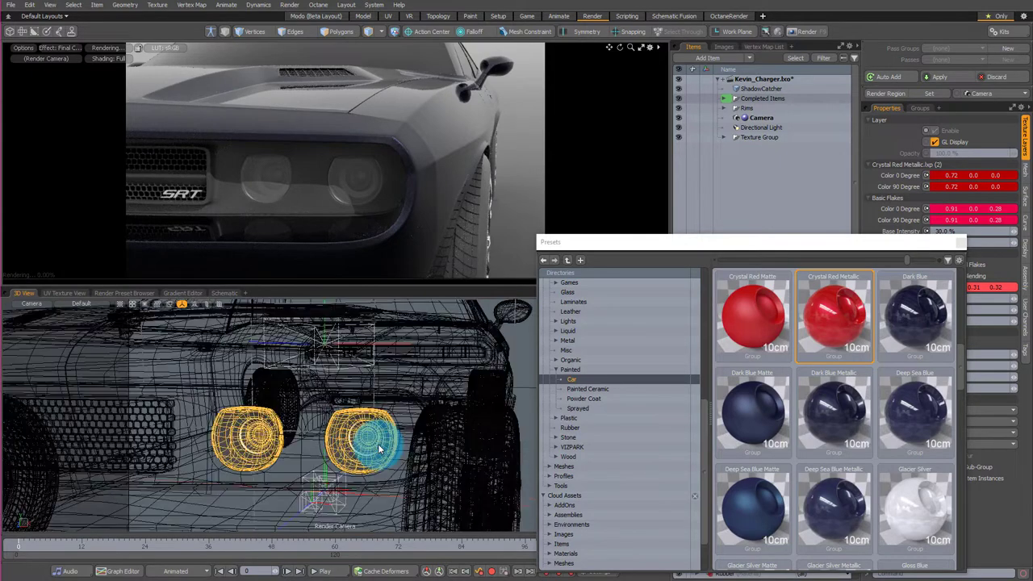
scroll(378, 446, "up", 3)
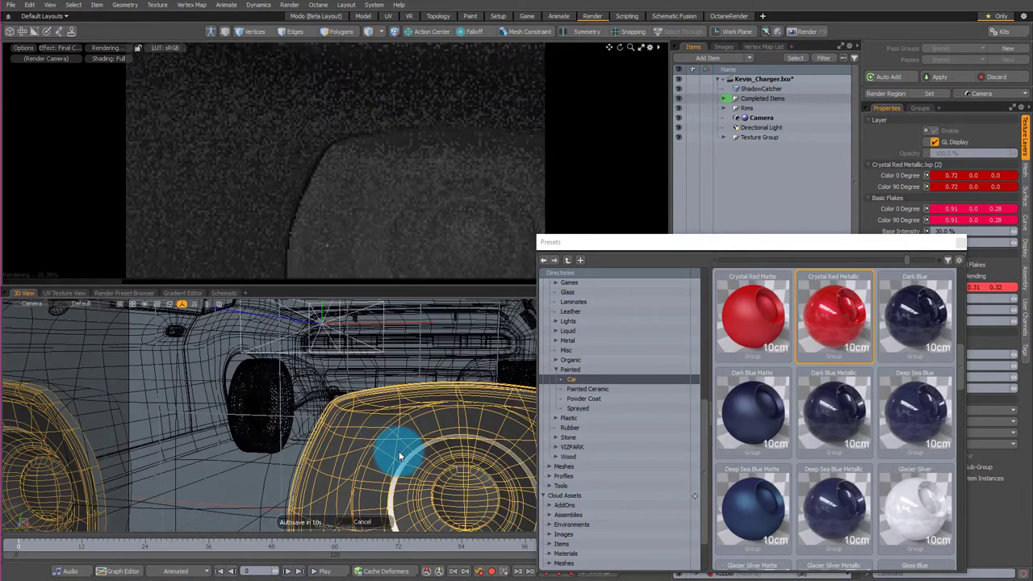
scroll(396, 448, "down", 3)
scroll(396, 459, "up", 1)
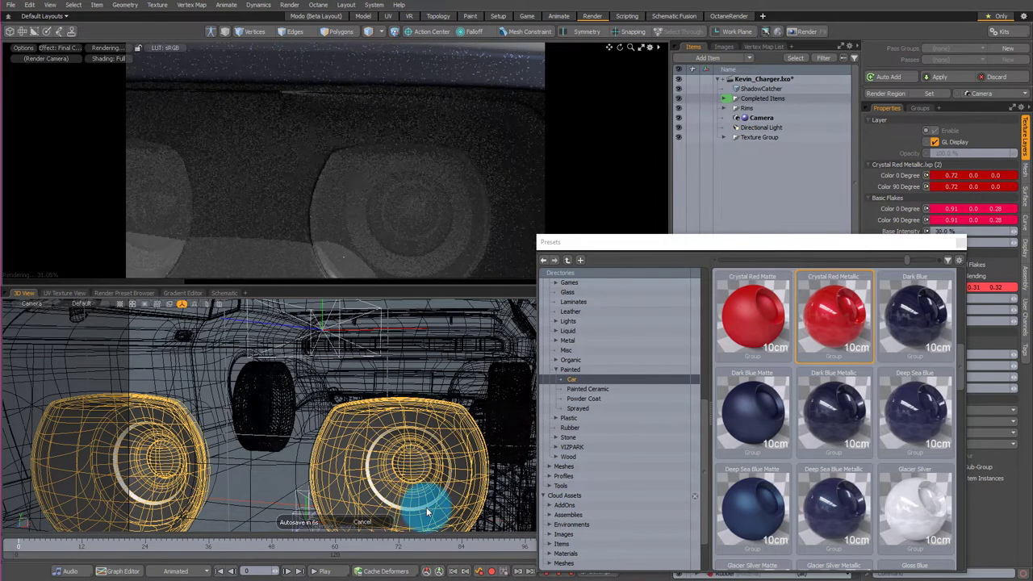
Examine the headlight's outer shell from the side and select its Glass_Cover material
key("3")
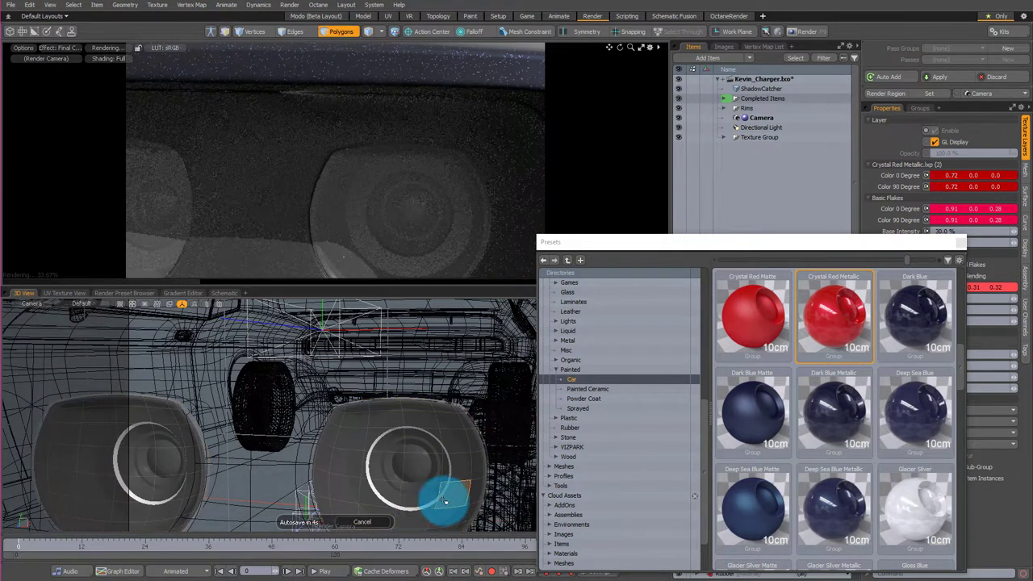
double_click(445, 502)
scroll(442, 500, "up", 6)
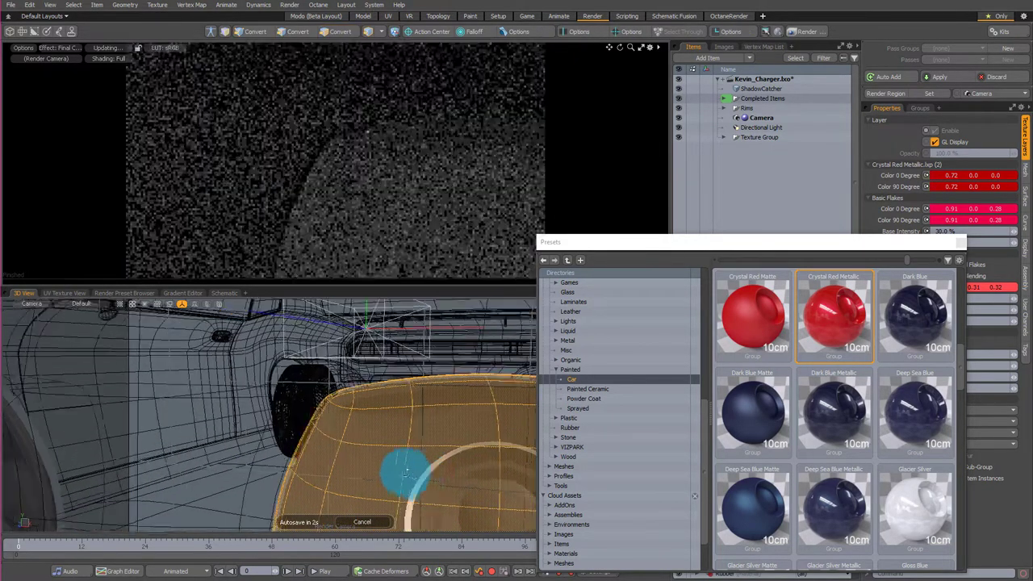
left_click_drag(386, 420, 376, 393, "alt")
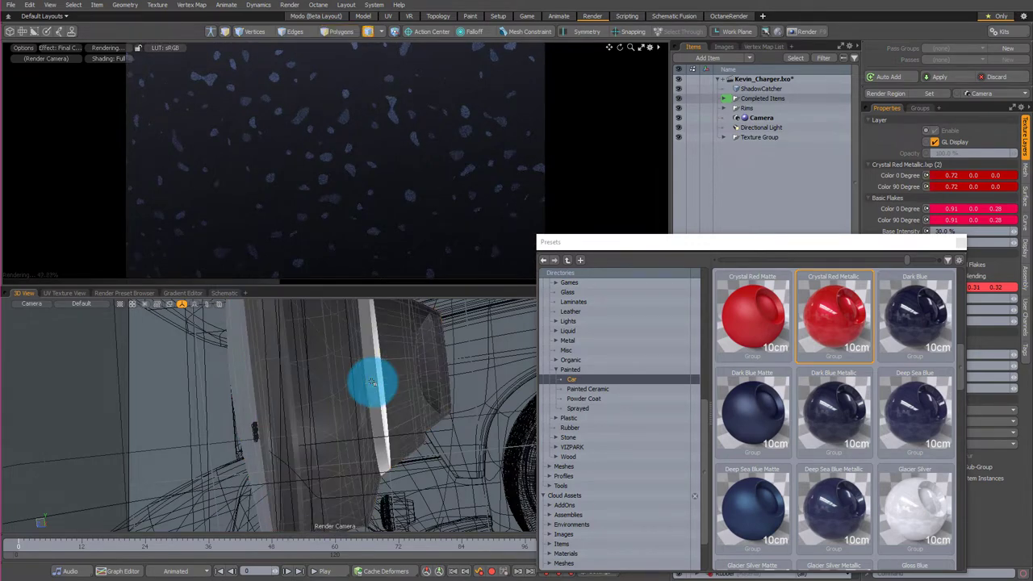
mouse_move(373, 382)
left_mouse_down("alt")
mouse_move(399, 374)
mouse_move(279, 376)
mouse_move(330, 396)
mouse_move(298, 403)
mouse_move(360, 369)
left_mouse_up("alt")
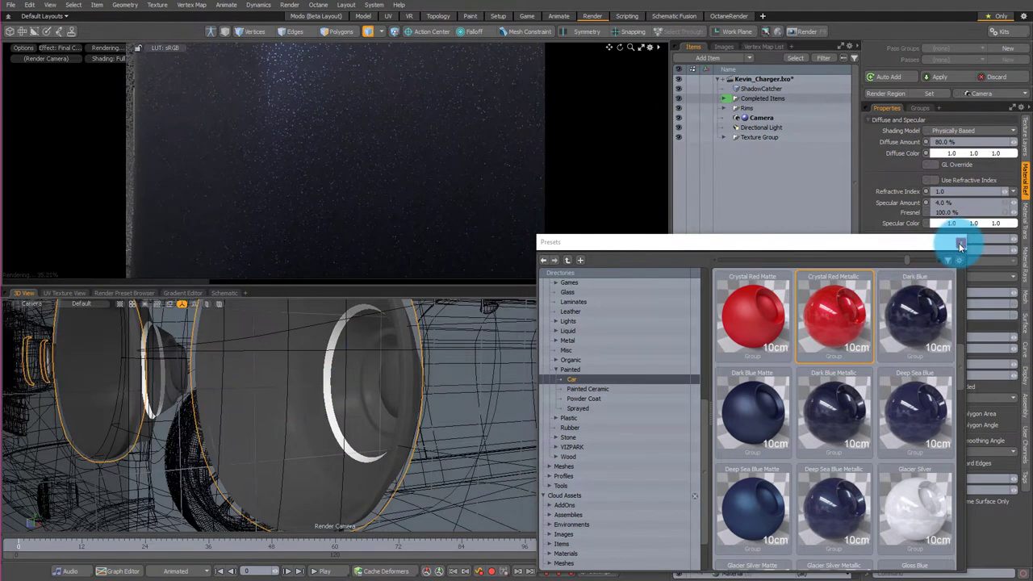
Close the preset browser, switch to the Model layout and frame the front headlights in the perspective view
left_click(960, 244)
left_click_drag(431, 396, 323, 417, "alt")
left_click(478, 26)
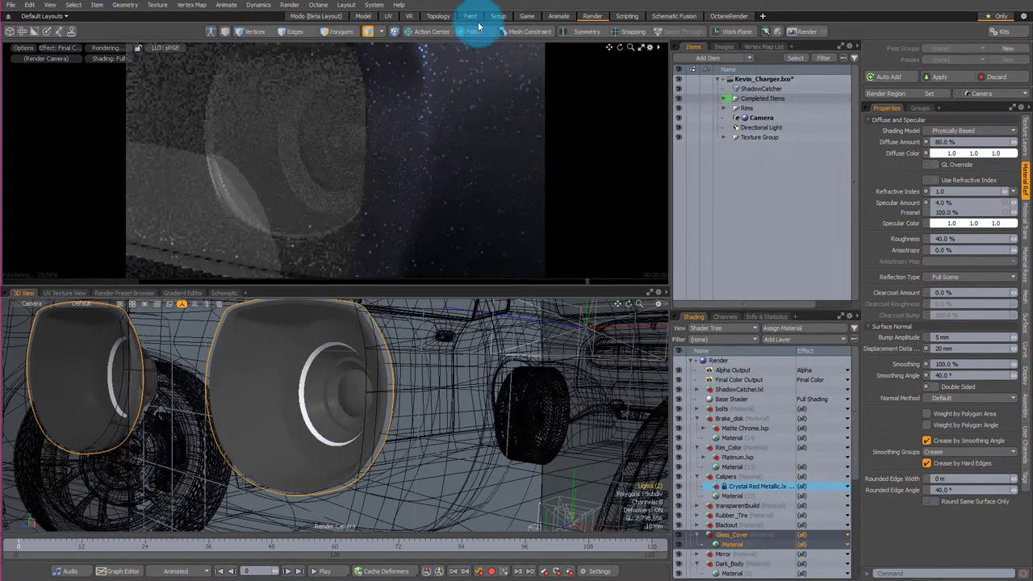
left_click(377, 18)
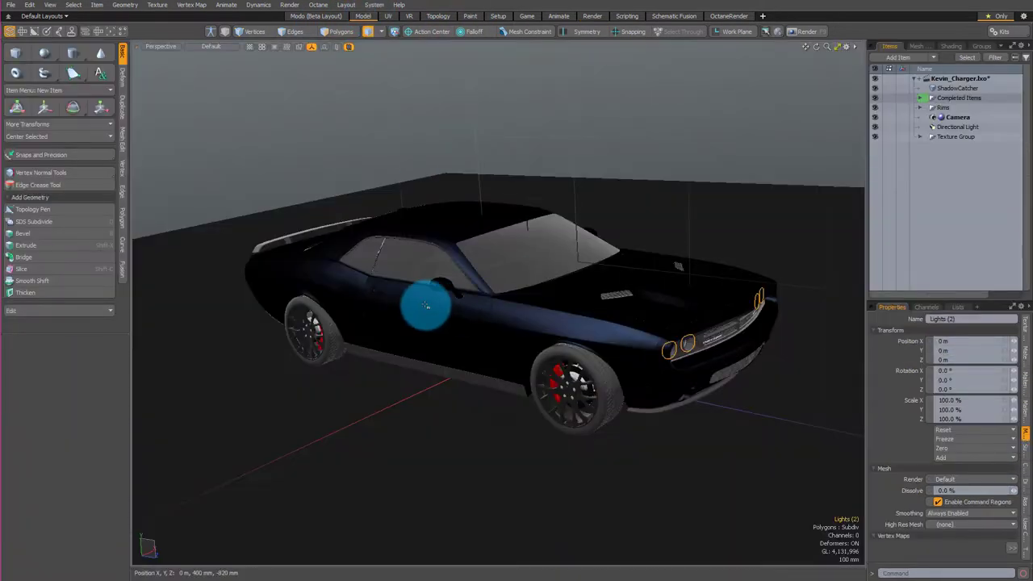
left_click_drag(424, 301, 584, 291, "alt")
scroll(489, 355, "up", 8)
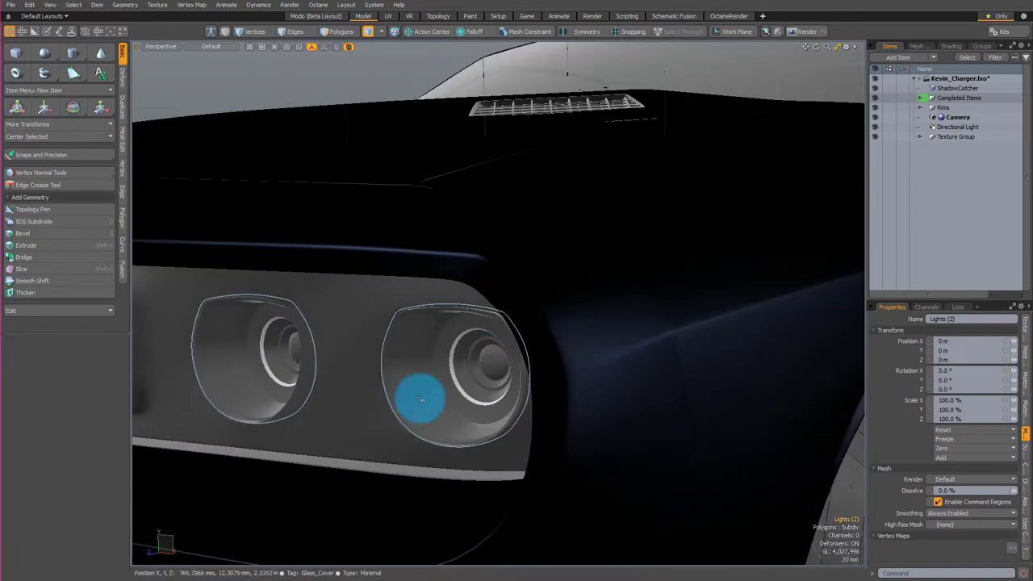
left_click_drag(396, 403, 666, 313, "alt")
scroll(590, 330, "up", 2)
scroll(670, 247, "up", 3)
scroll(671, 246, "down", 5)
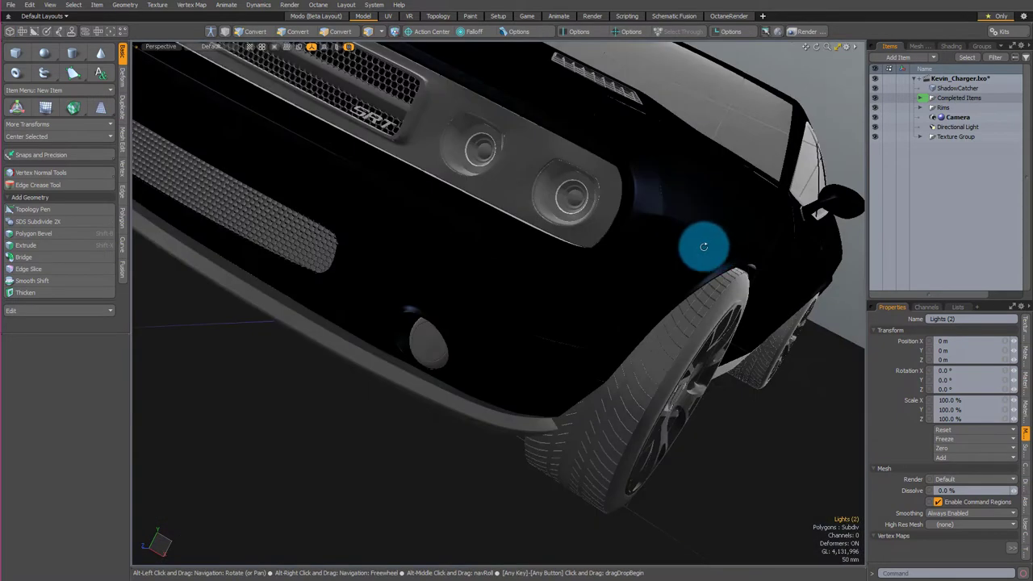
Select all connected polygons of the outer front headlight's glass cover and delete them
left_click_drag(682, 240, 532, 214, "alt")
scroll(531, 208, "up", 3)
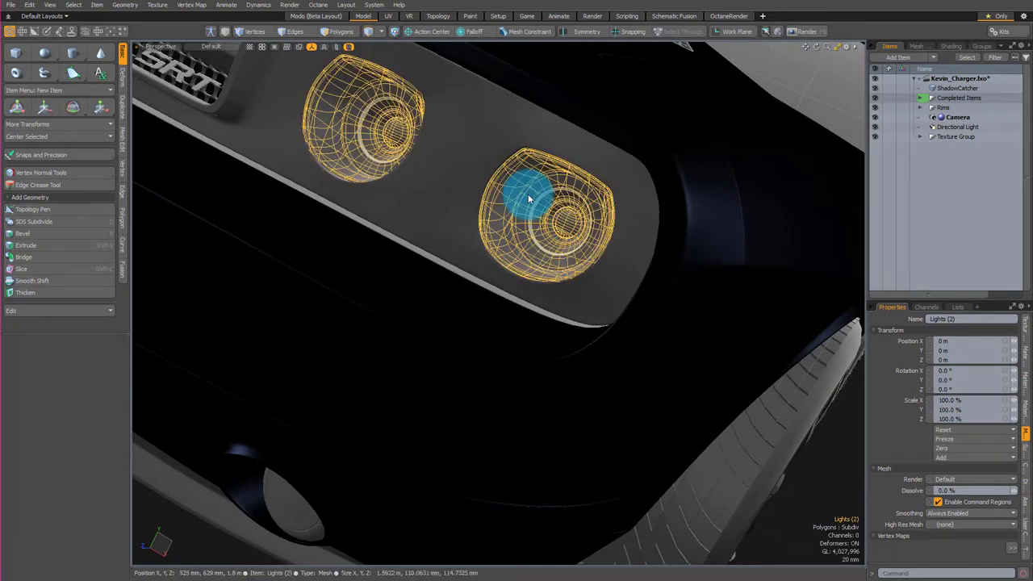
key("5")
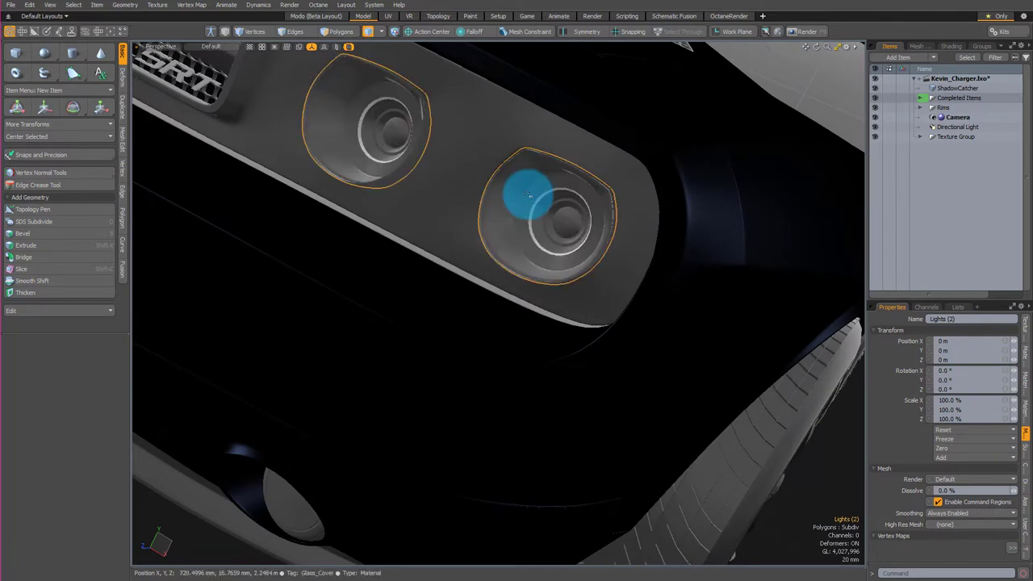
key("3")
double_click(528, 190)
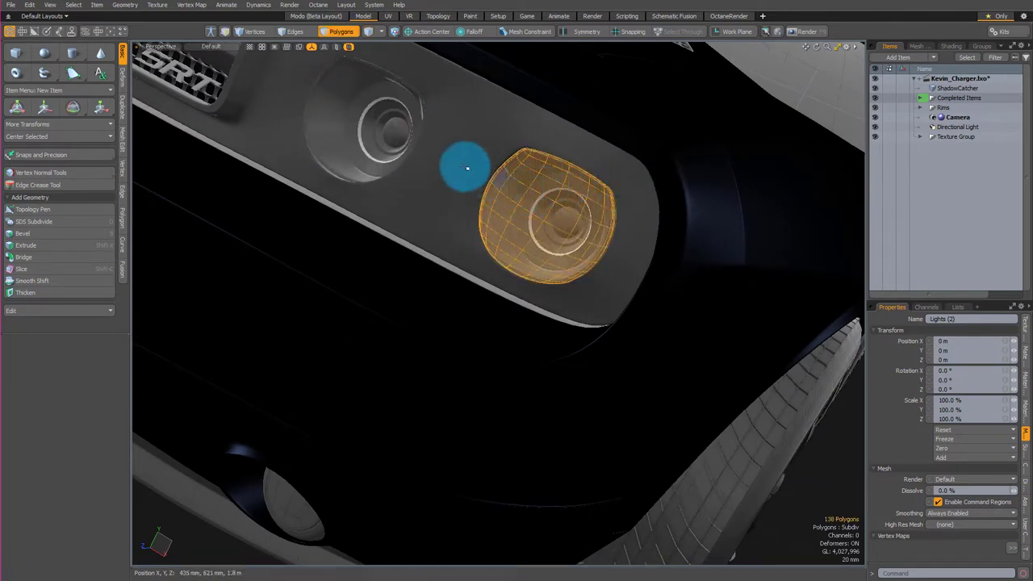
key("Delete")
Check which material the light ring inside the outer headlight uses and look through the shader tree for it
scroll(566, 197, "up", 6)
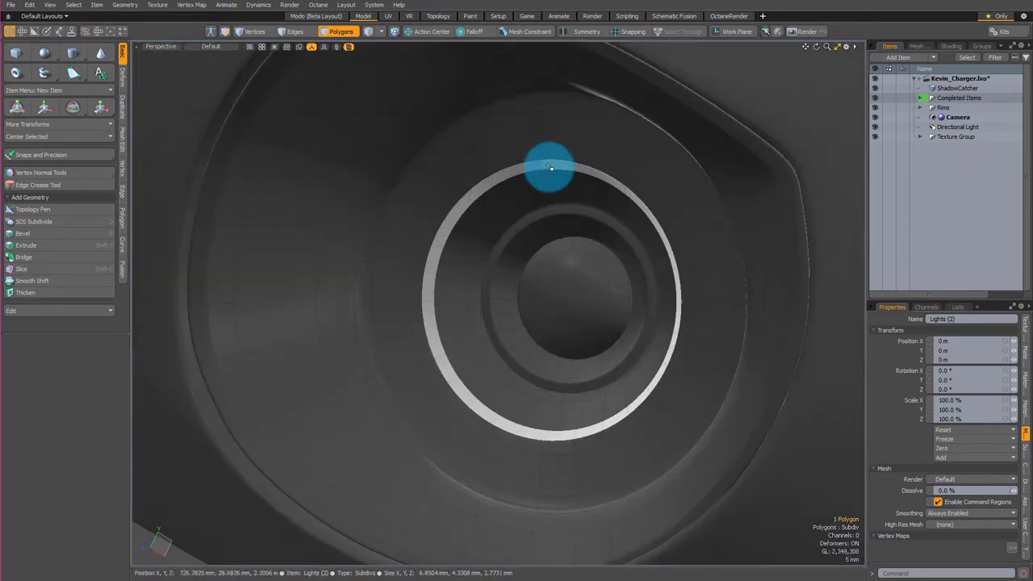
left_click(549, 168)
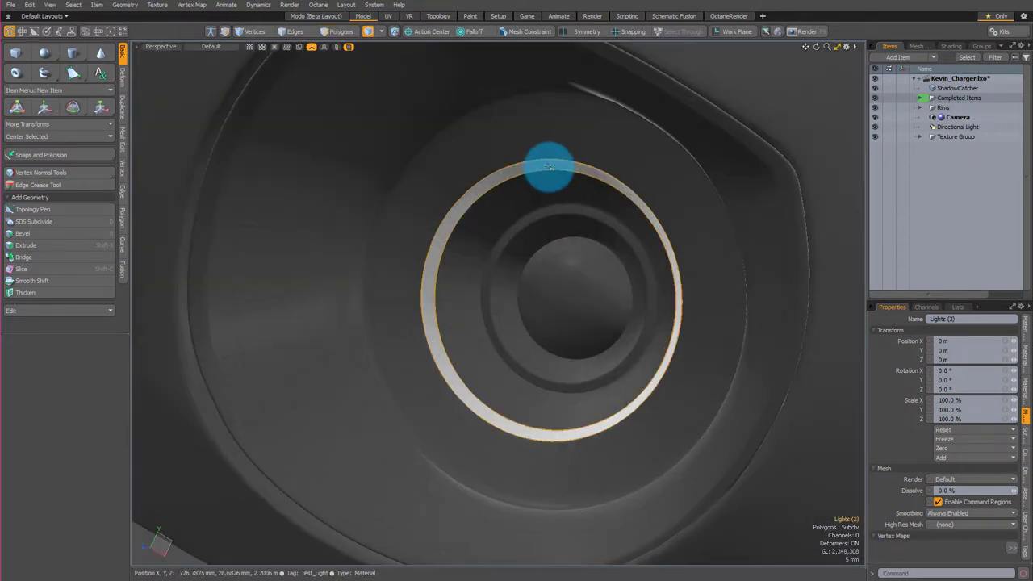
left_click(948, 47)
left_click(936, 196)
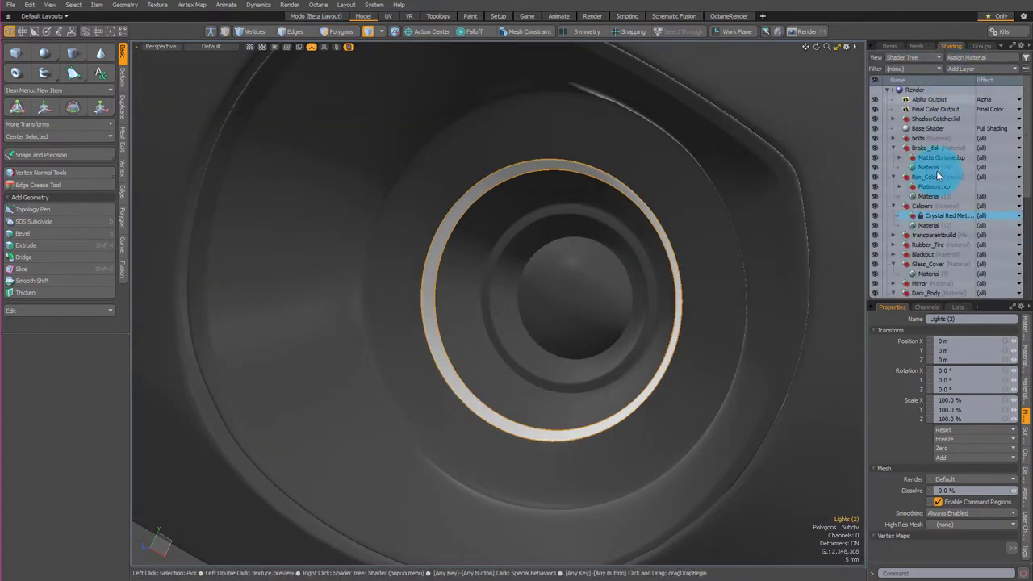
left_click_drag(930, 220, 526, 171)
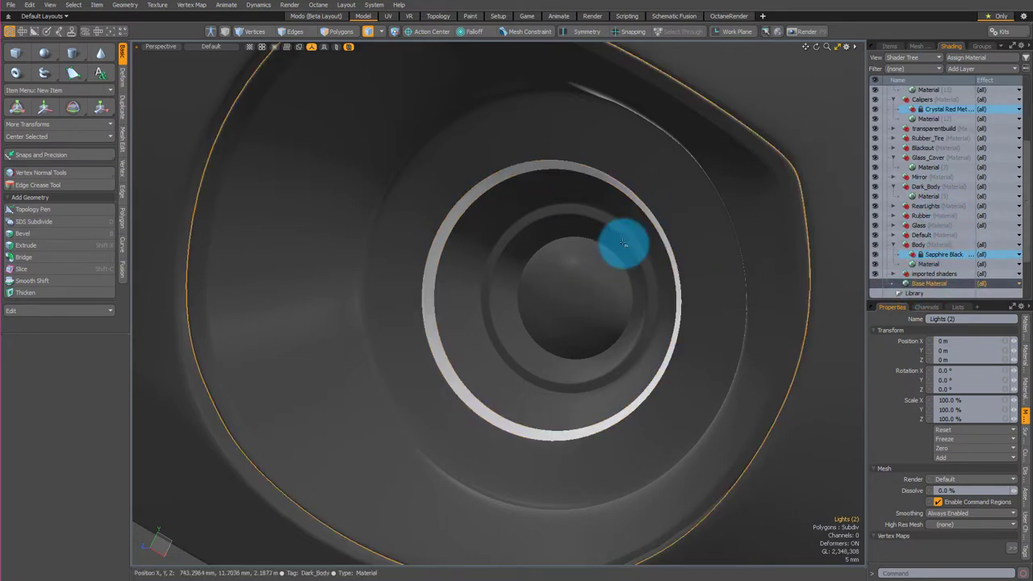
Select the connected glass cover polygons over the remaining front headlights and hide them
left_click_drag(609, 188, 565, 166)
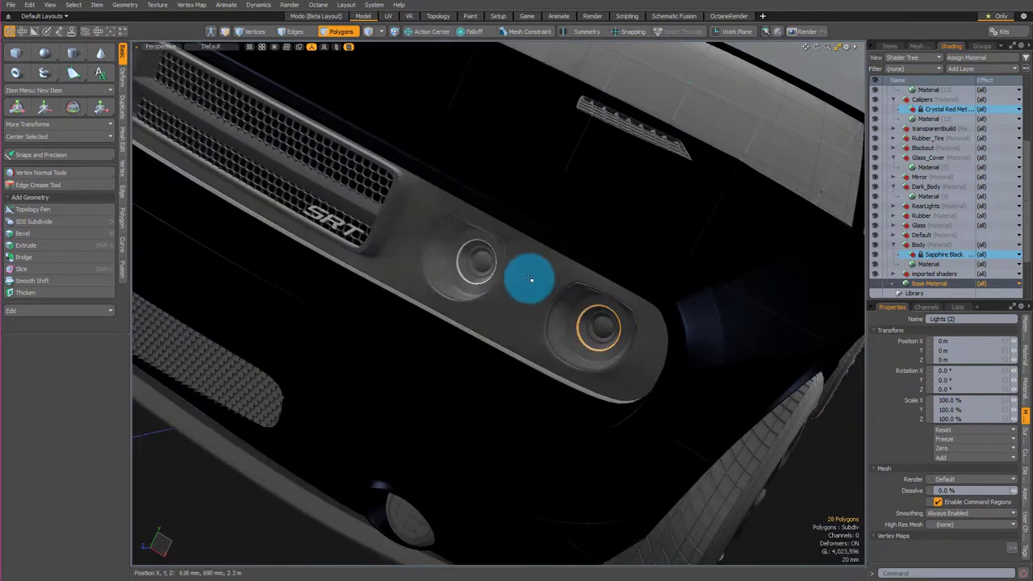
scroll(478, 265, "up", 8)
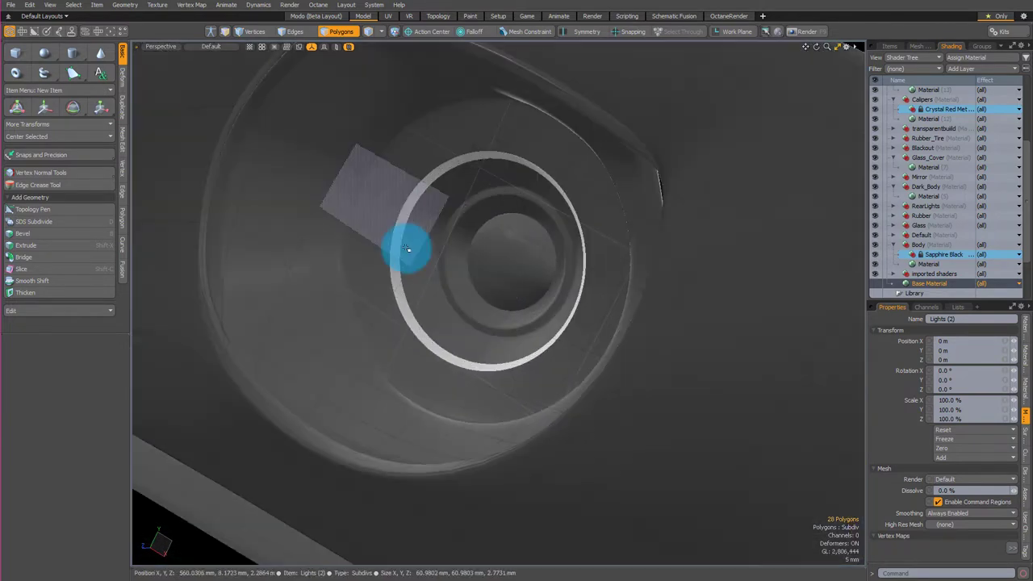
scroll(508, 265, "down", 9)
left_click_drag(343, 262, 385, 156, "alt")
double_click(385, 156, "shift")
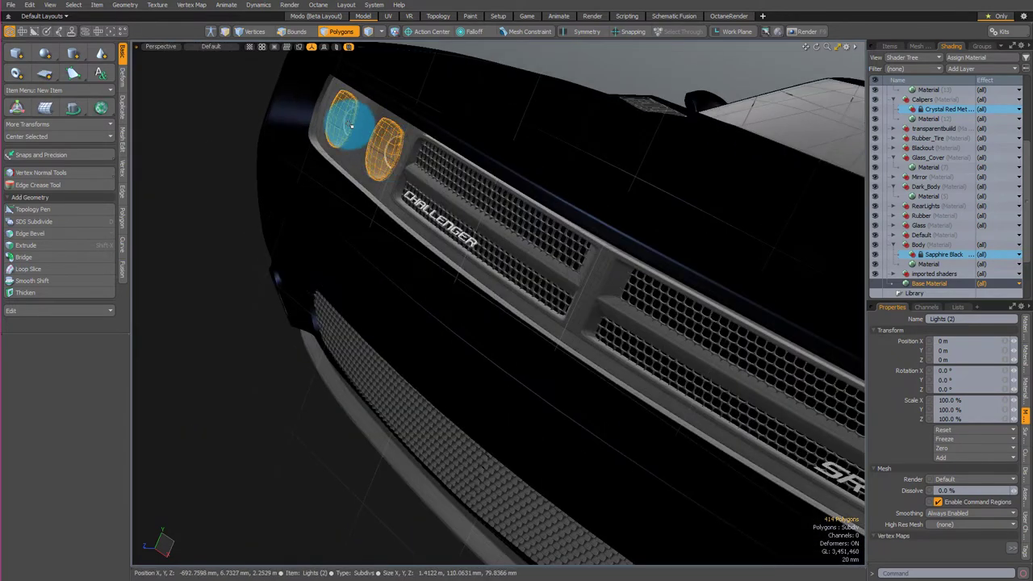
key("shift")
key("h")
Select the full polygon loops of the light rings inside all four front headlights
scroll(347, 122, "up", 8)
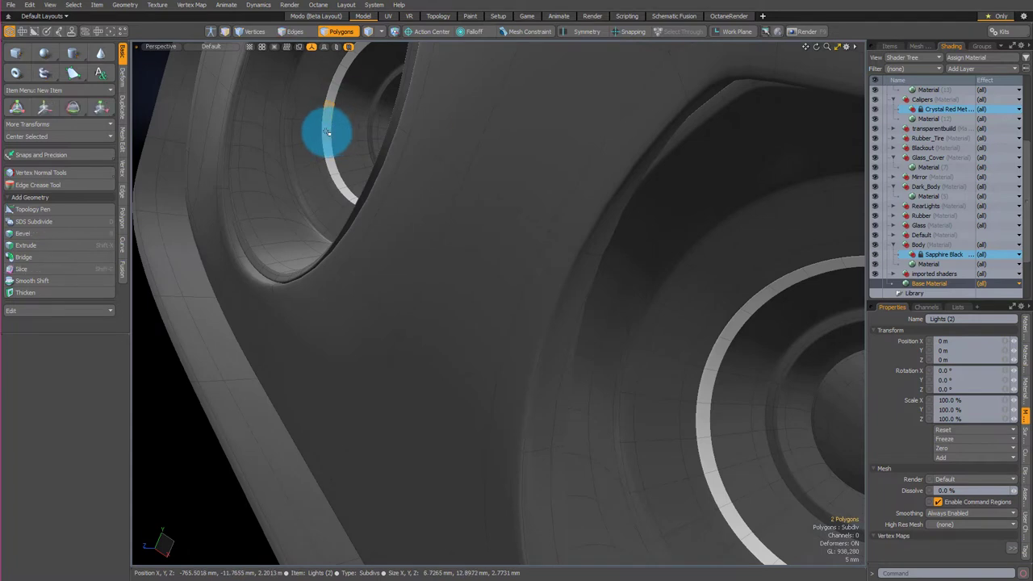
scroll(327, 132, "down", 3)
scroll(497, 202, "up", 4)
left_click(466, 267, "shift")
key("shift")
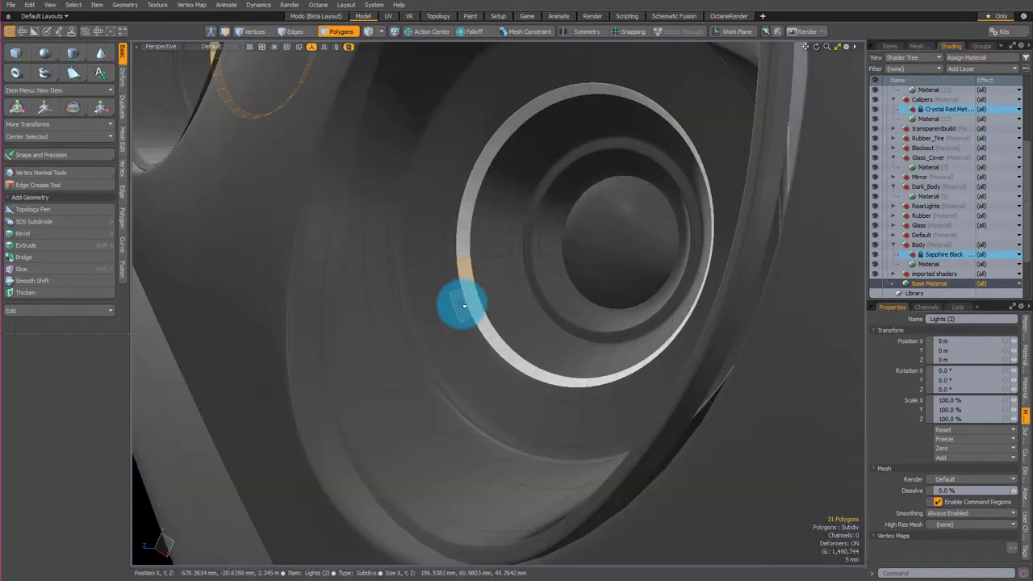
left_click(463, 304, "ctrl")
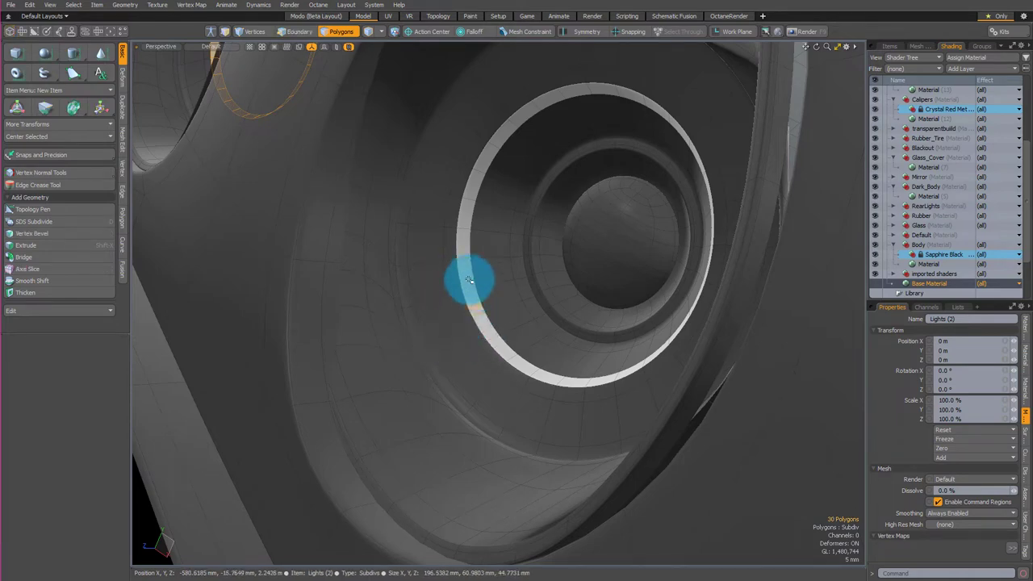
mouse_move(469, 292)
right_mouse_down()
mouse_move(507, 369)
mouse_move(541, 346)
mouse_move(526, 311)
right_mouse_up()
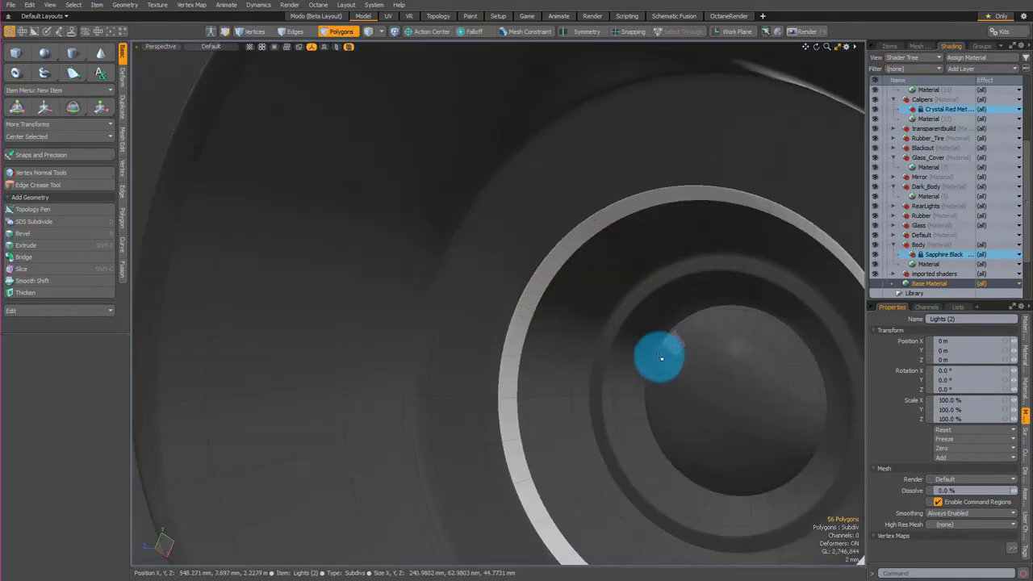
key("2")
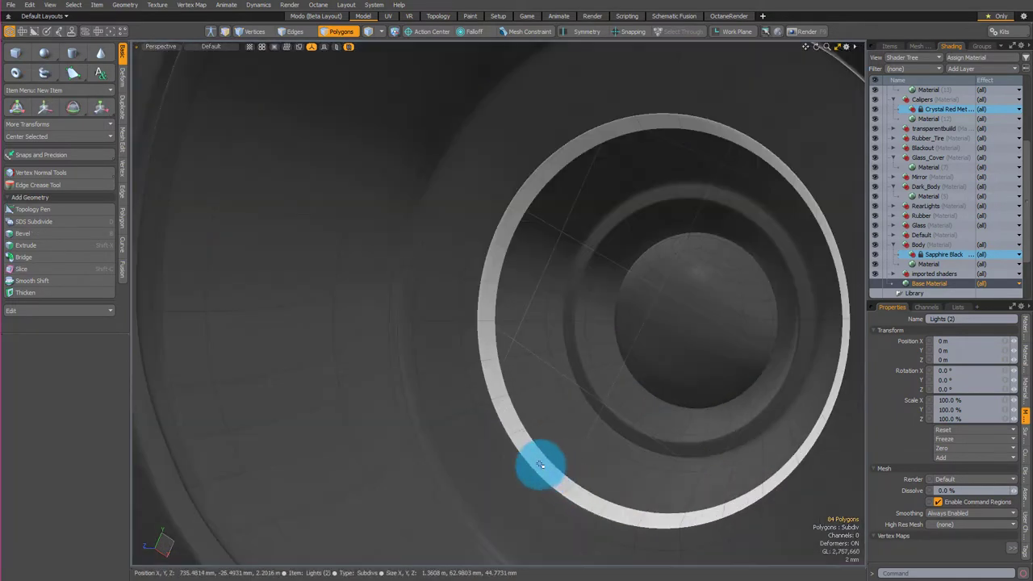
left_click_drag(540, 464, 579, 496)
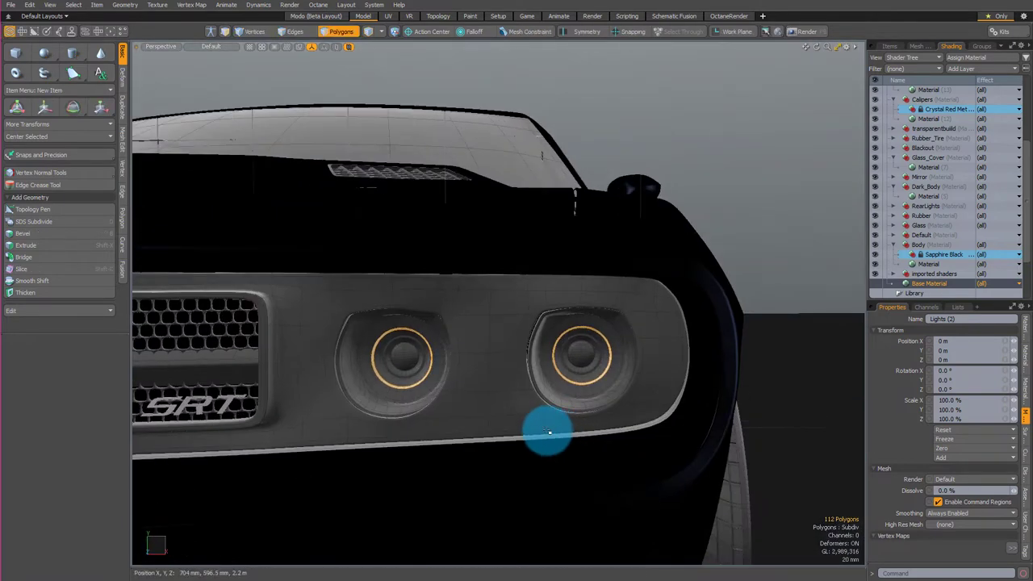
Assign the selected rings a new material named Halos with a pure white colour of 1.0, 1.0, 1.0
key("m")
left_click(582, 271)
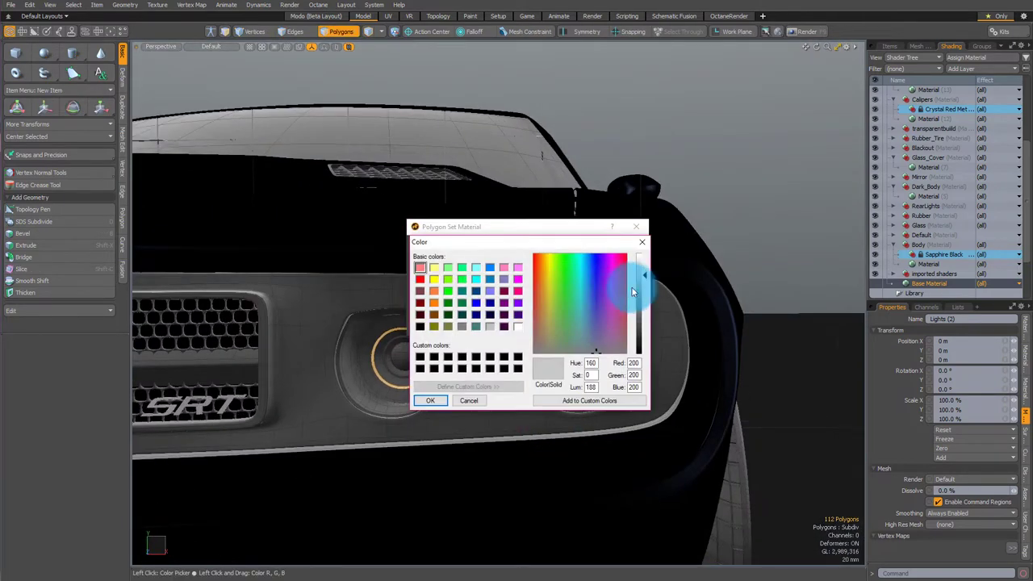
left_click(471, 388)
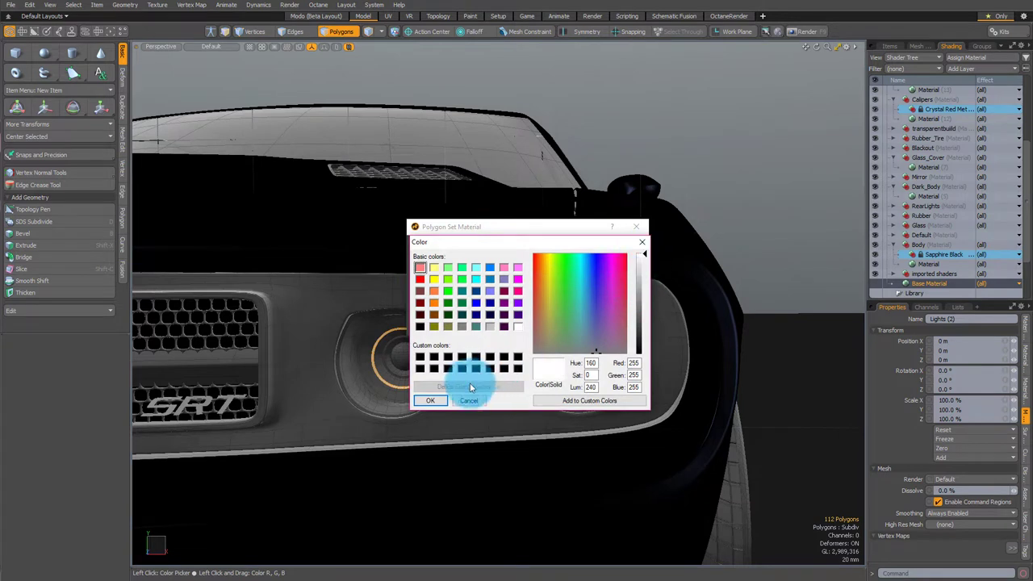
left_click(431, 401)
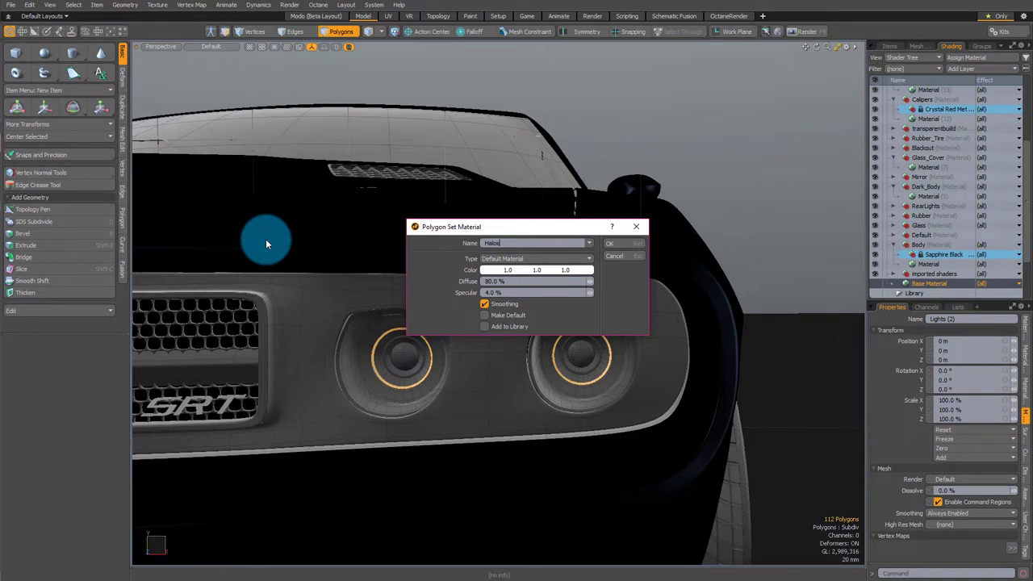
key("Return")
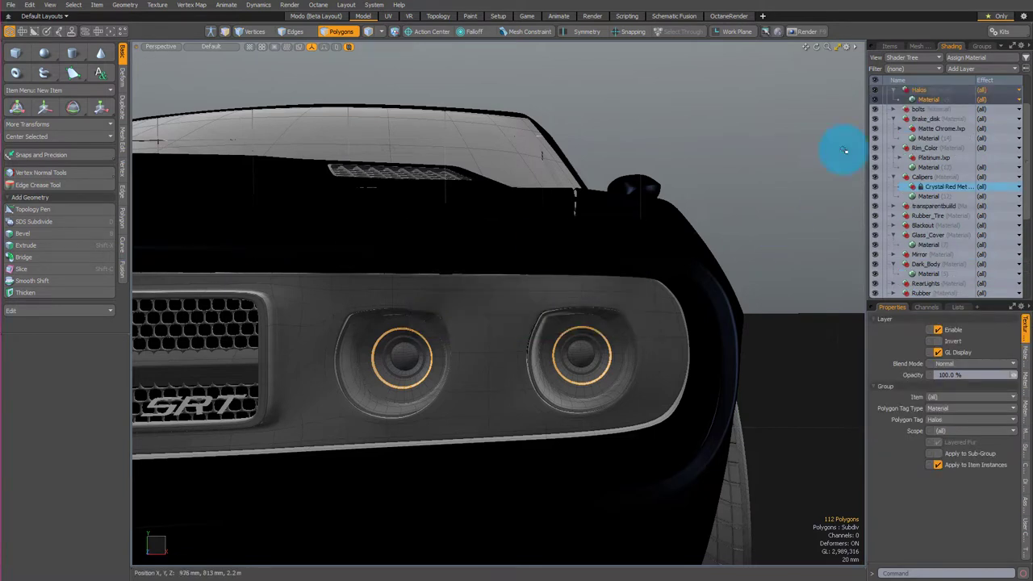
Set the Halos material's luminous intensity to 5 W/srm2
left_click(927, 99)
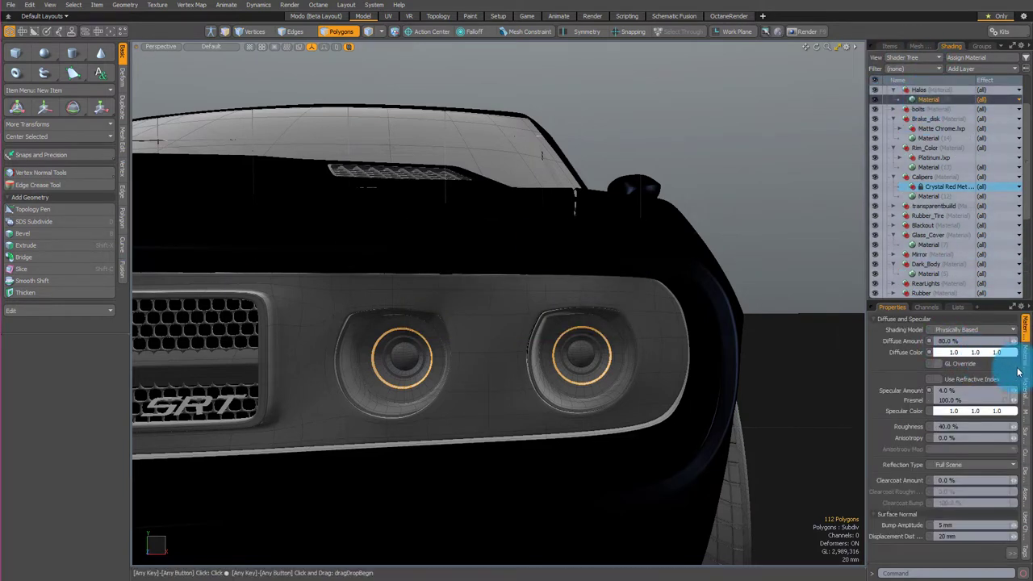
left_click_drag(992, 301, 995, 211)
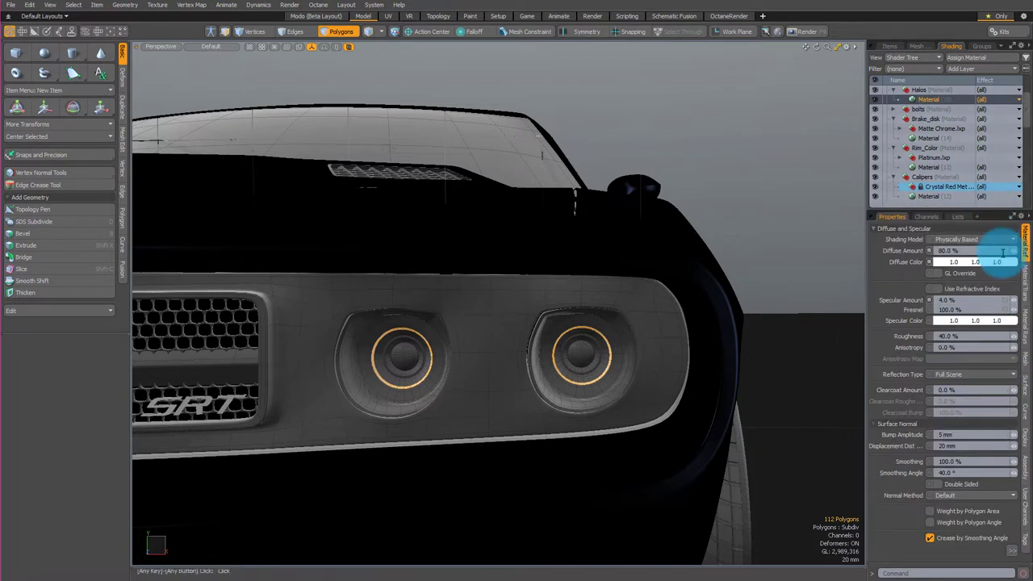
left_click(1026, 296)
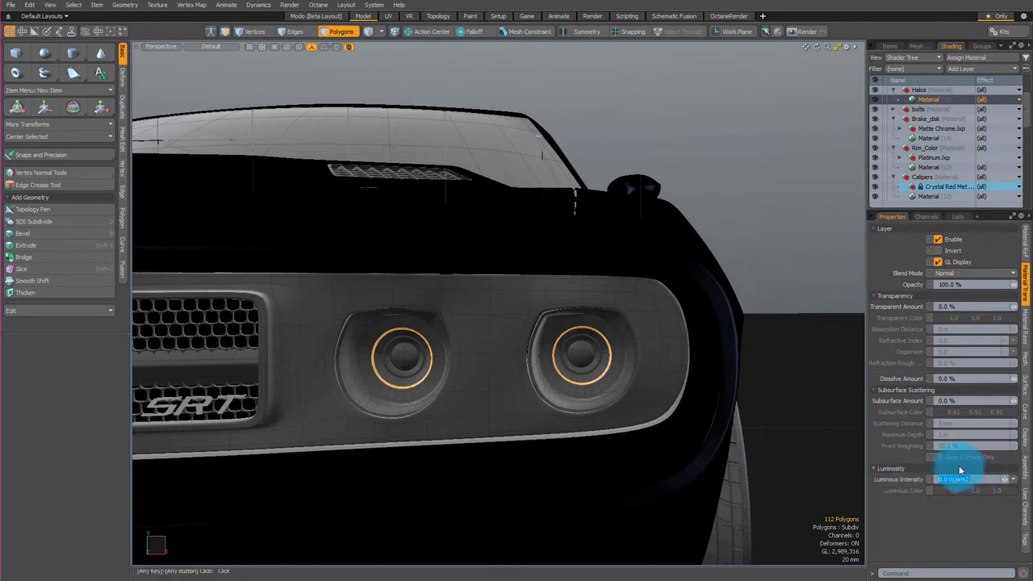
type("5")
key("Return")
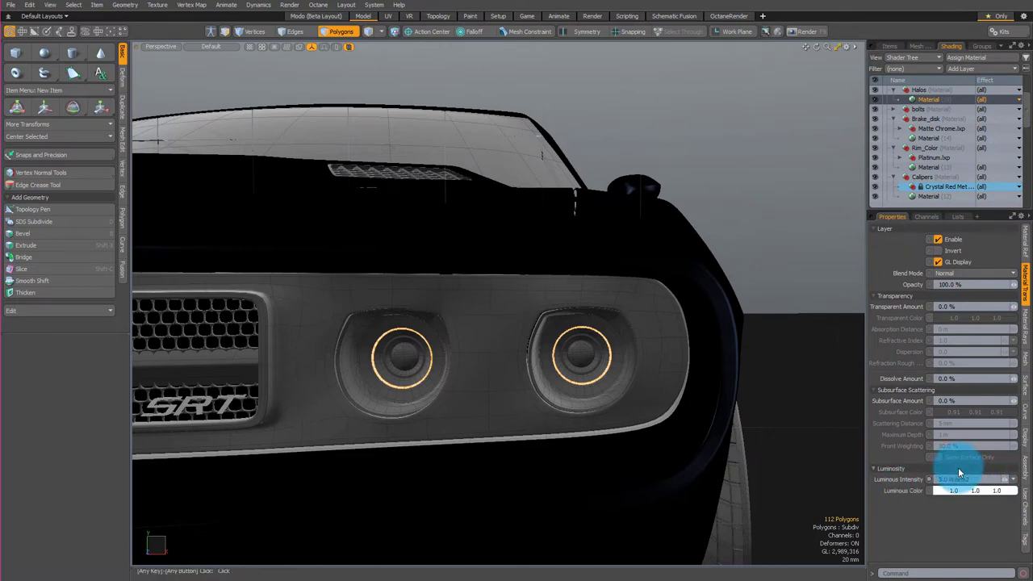
Examine the halo rings and the surrounding headlight parts up close, checking the outer headlight's connected polygons
scroll(577, 323, "down", 4)
scroll(520, 350, "up", 6)
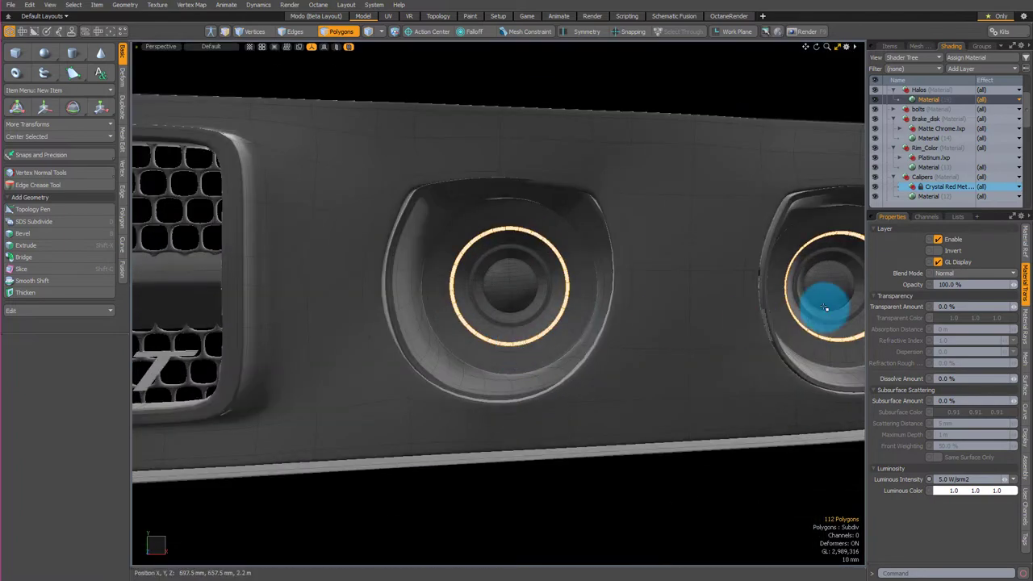
left_click_drag(743, 359, 684, 173, "alt")
scroll(587, 359, "down", 5)
left_click_drag(670, 211, 715, 248, "alt")
scroll(715, 247, "up", 5)
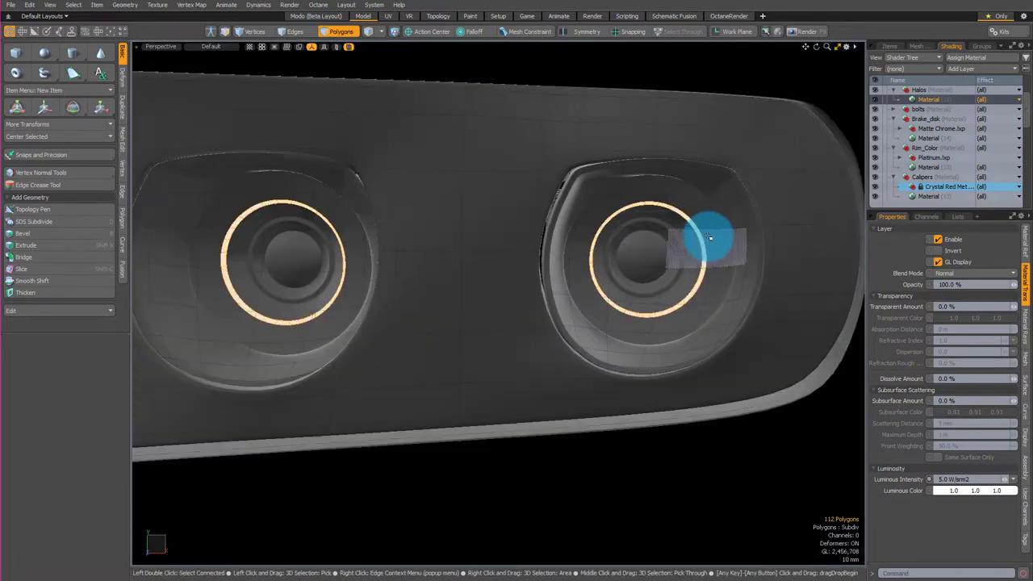
double_click(699, 216)
scroll(695, 219, "down", 9)
scroll(680, 226, "up", 3)
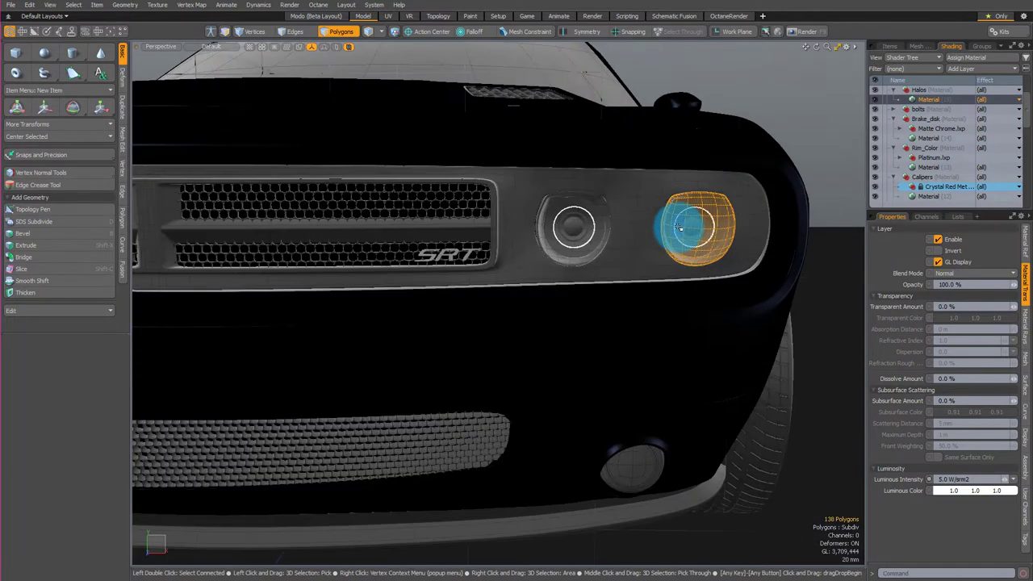
Select the Text mesh of the SRT and CHALLENGER grille badges and assign it a new material named Chrome
scroll(674, 231, "down", 5)
scroll(618, 237, "up", 6)
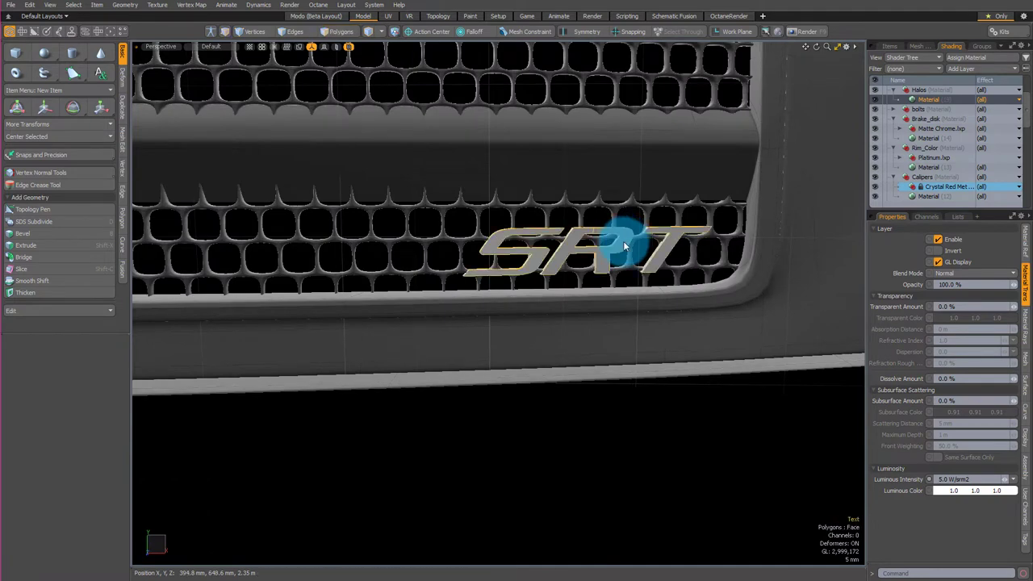
scroll(556, 245, "down", 5)
left_click_drag(466, 245, 387, 292, "alt")
double_click(387, 292)
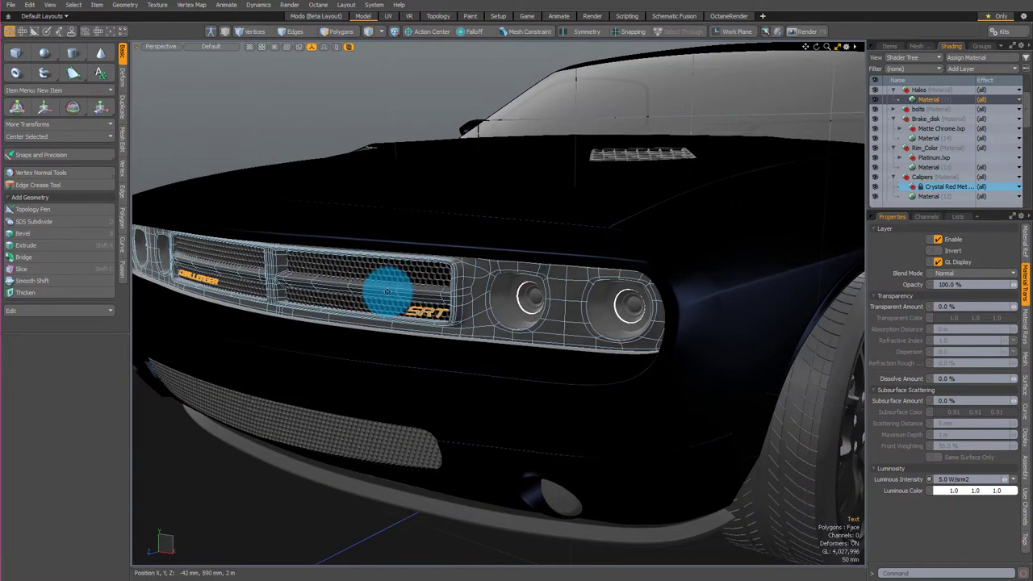
key("m")
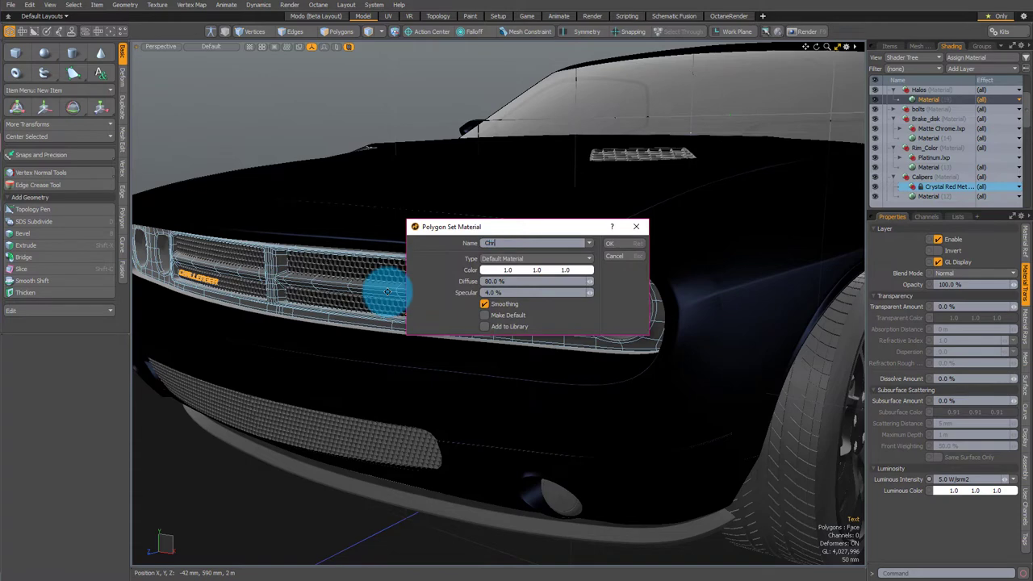
type("Chrome")
key("Return")
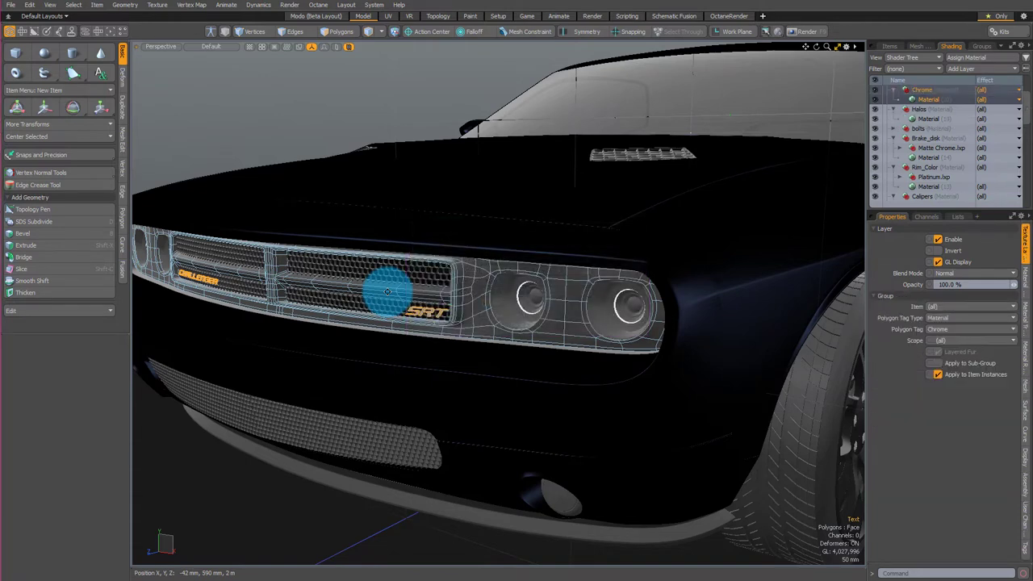
Apply the Chrome preset from the metal chrome materials to the SRT badge and close the preset browser
scroll(429, 305, "up", 5)
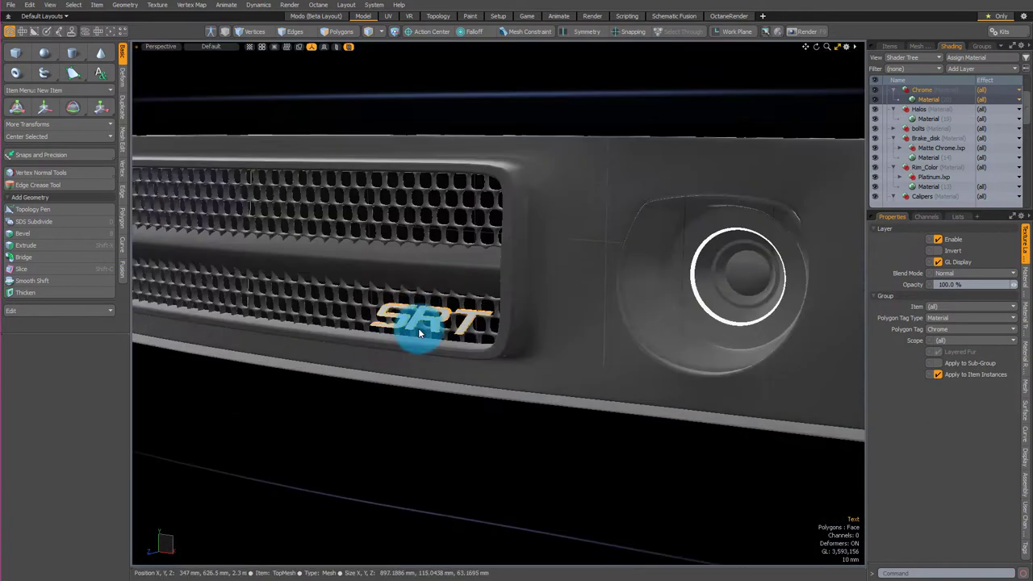
key("F6")
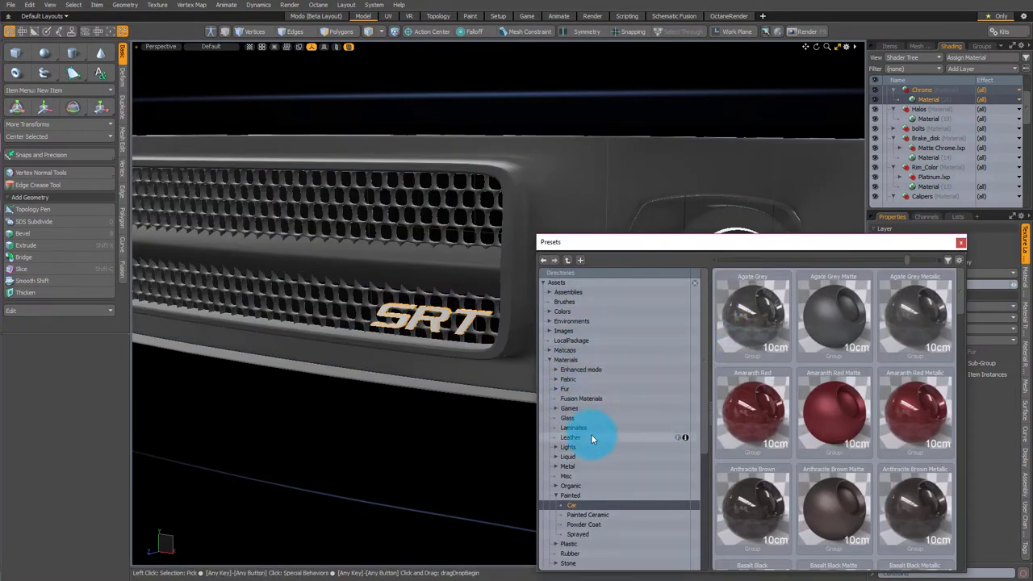
scroll(582, 410, "down", 2)
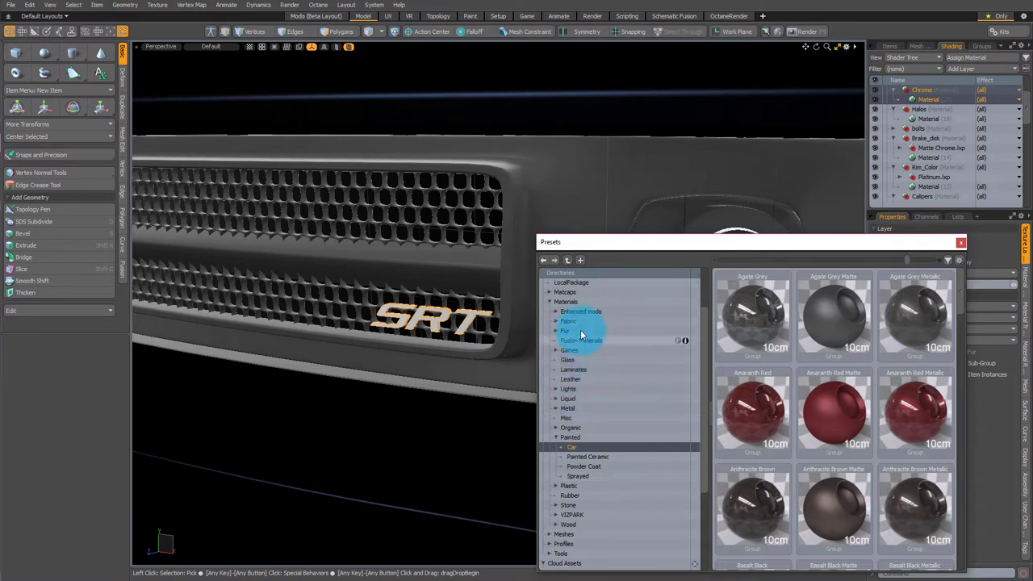
scroll(581, 363, "down", 2)
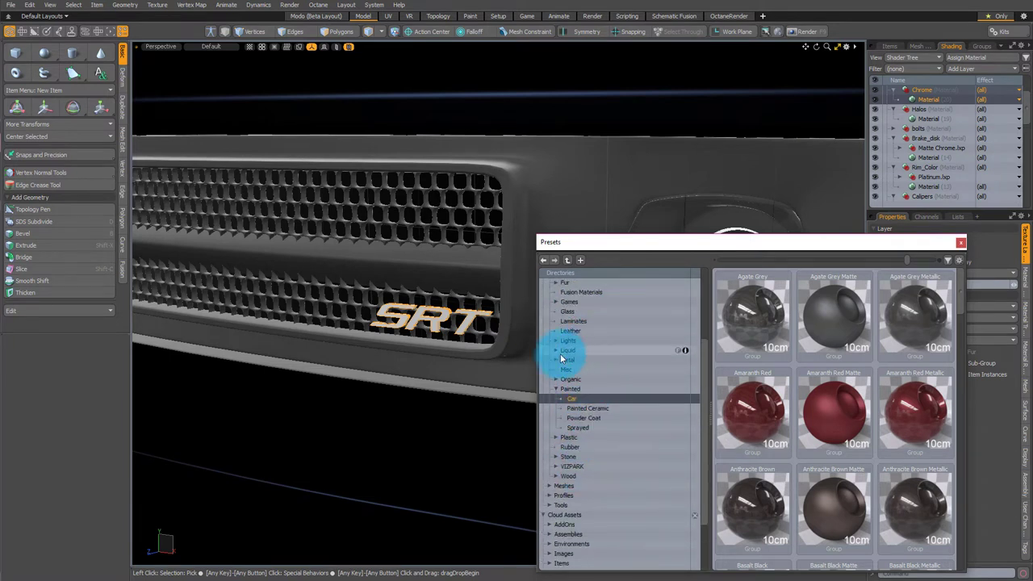
left_click(555, 359)
left_click(592, 398)
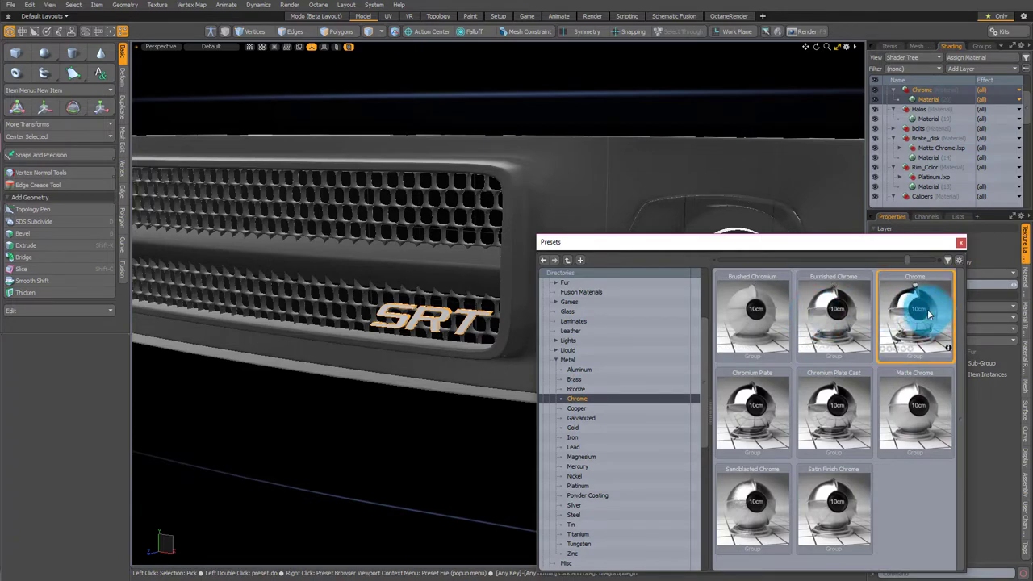
left_click_drag(928, 314, 432, 326)
scroll(432, 327, "down", 5)
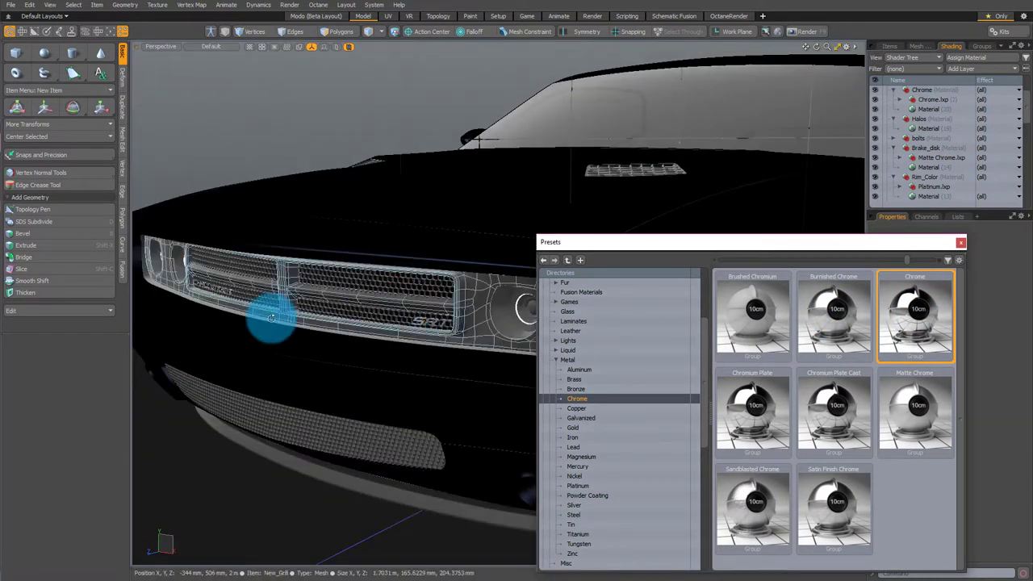
left_click_drag(270, 317, 565, 299, "alt")
left_click(959, 242)
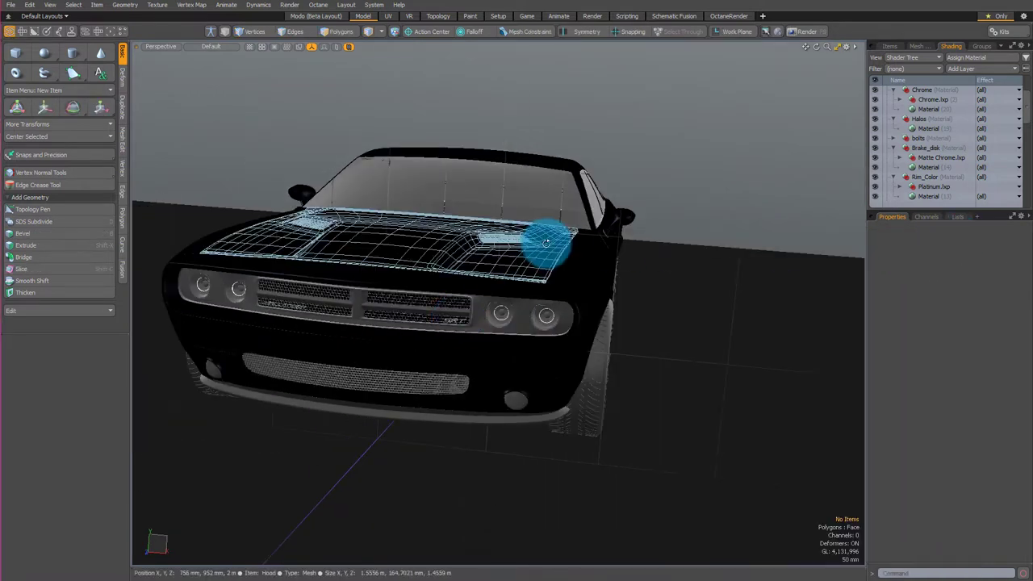
Switch to the Render layout, reframe the camera on the car's front three-quarter view and prioritise the preview render at the headlights
left_click_drag(546, 243, 633, 83, "alt")
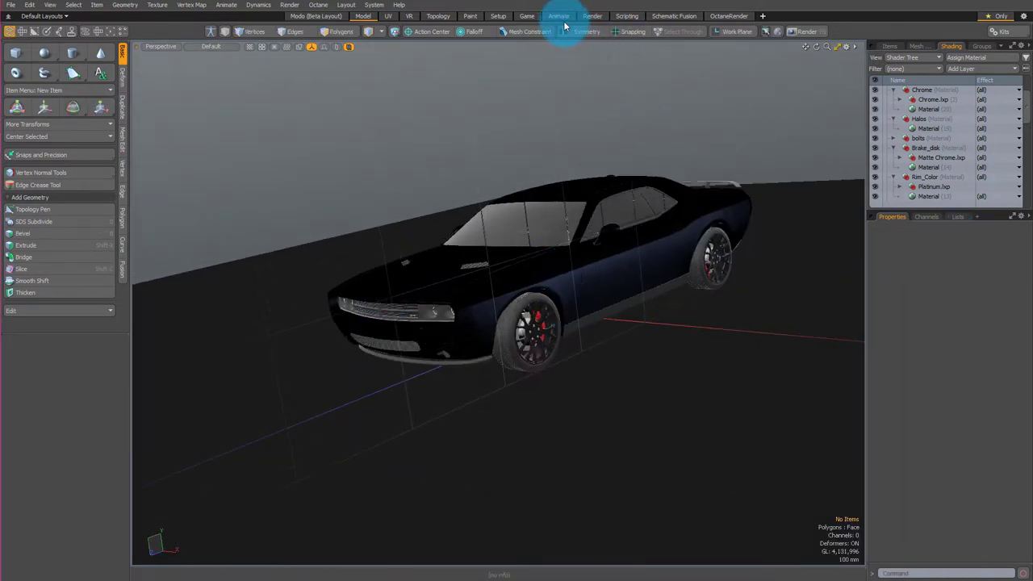
left_click(587, 17)
left_click(315, 151)
left_click_drag(441, 403, 439, 405, "alt")
left_click(279, 143)
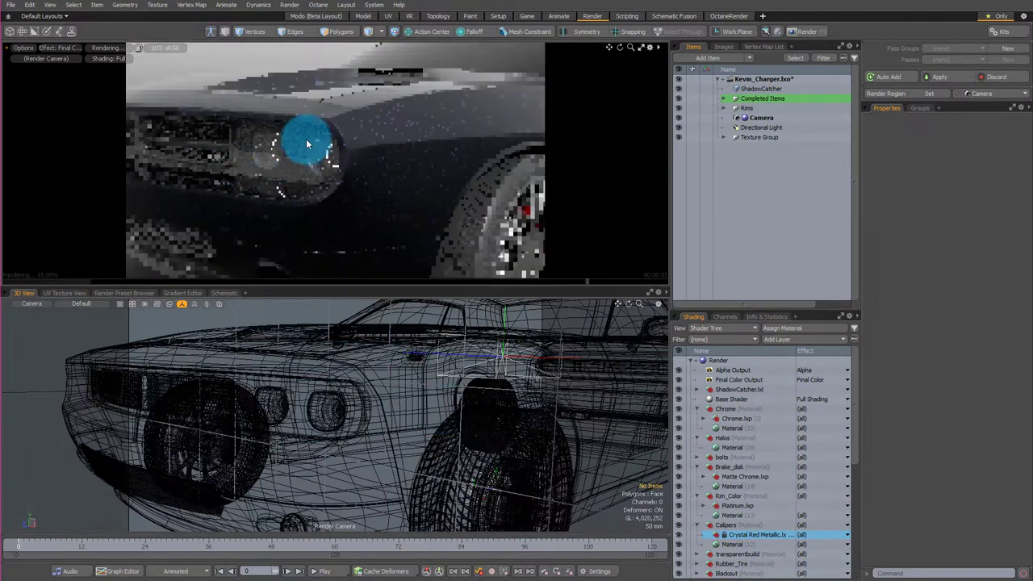
scroll(442, 398, "down", 3)
left_click_drag(335, 399, 442, 398, "alt")
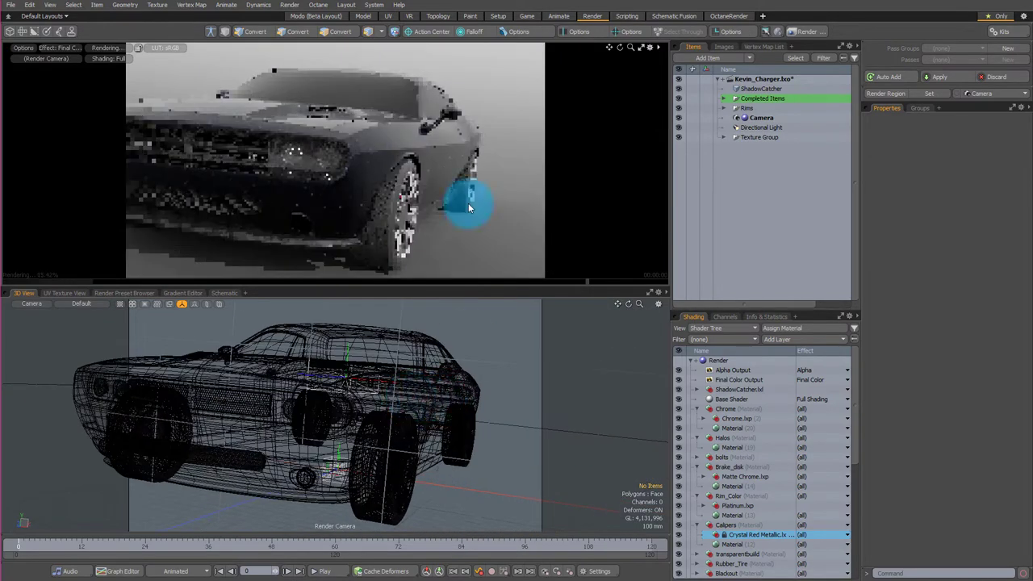
left_click(342, 161)
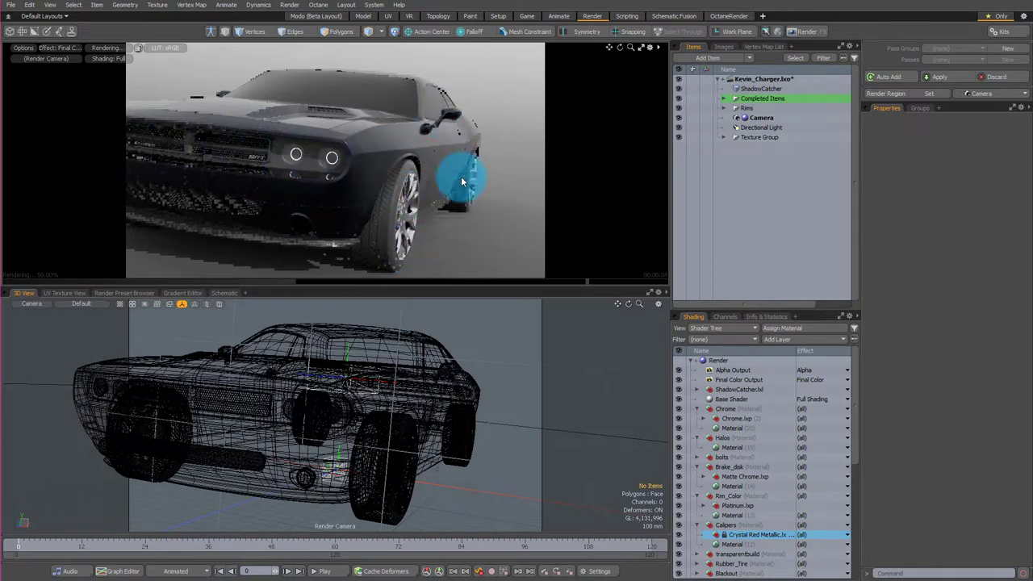
Load the Ditch River preset from the Smart IBL Environments as the scene's lighting and backdrop
scroll(447, 166, "down", 2)
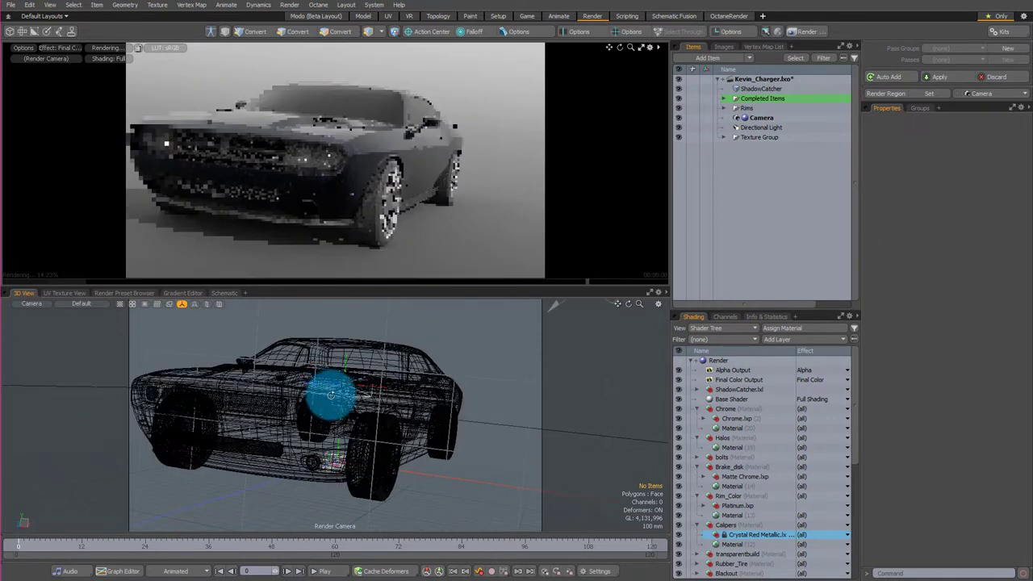
left_click_drag(339, 400, 268, 408, "alt")
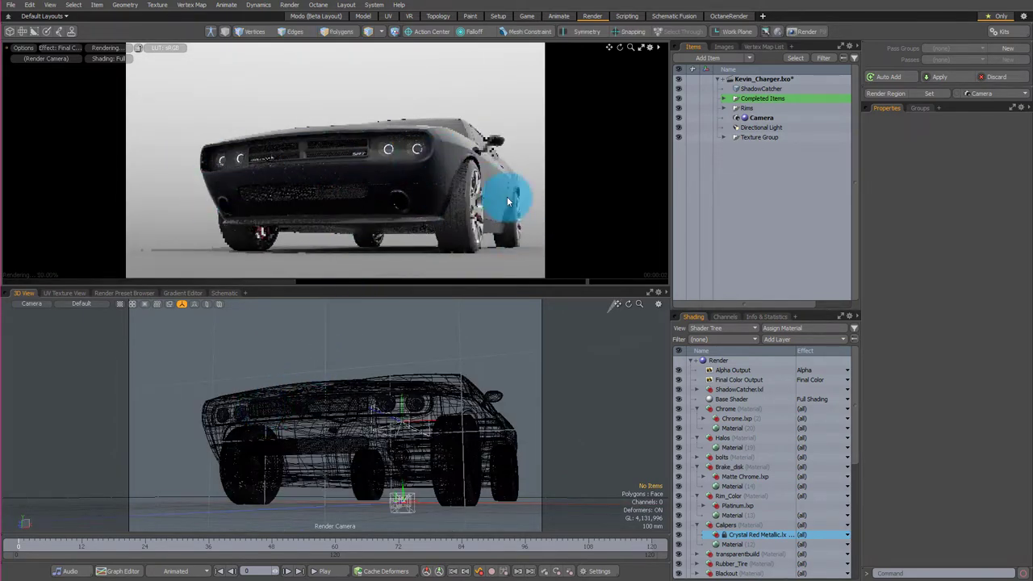
left_click_drag(468, 276, 392, 385, "alt")
key("F6")
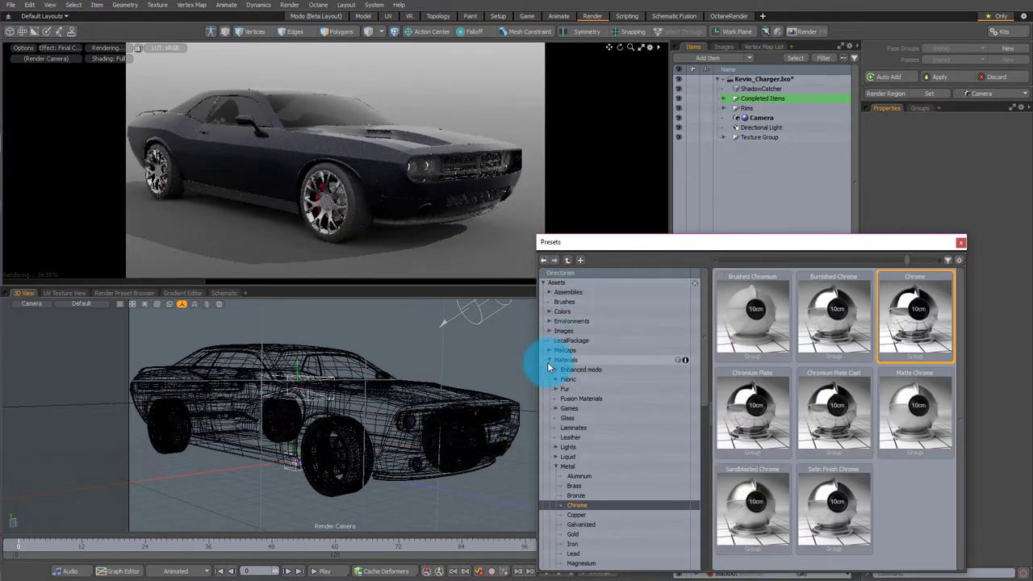
left_click(549, 360)
left_click(550, 322)
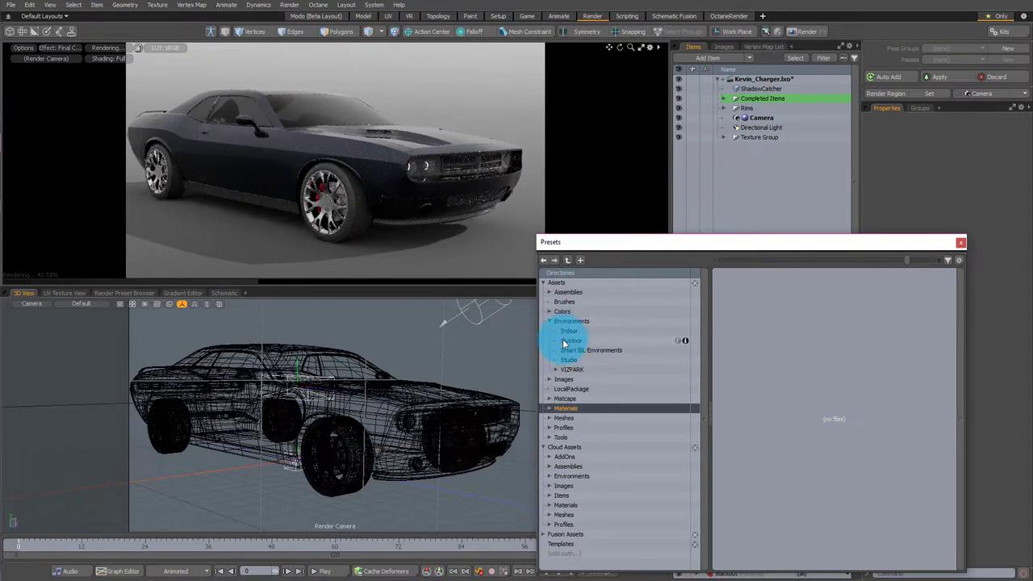
left_click(562, 340)
left_click(572, 348)
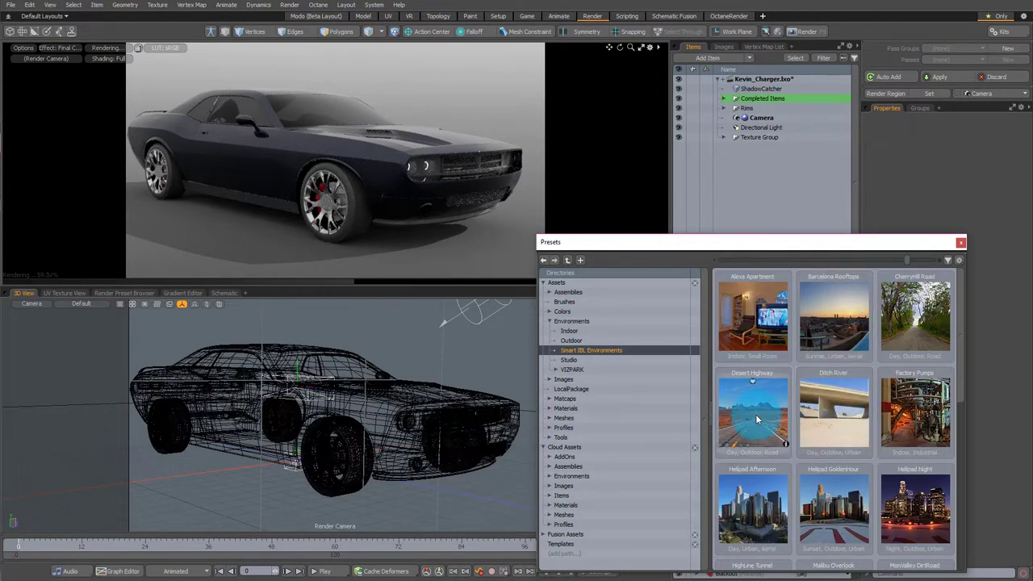
double_click(829, 414)
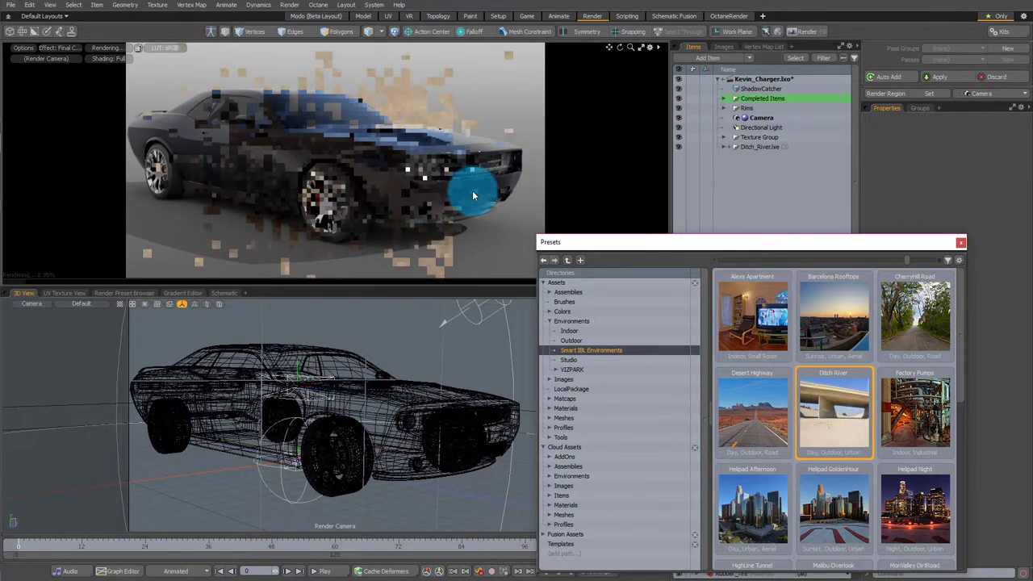
Check the car against the Ditch River environment, close the preset browser and frame the camera on a front three-quarter view
left_click_drag(153, 93, 194, 111)
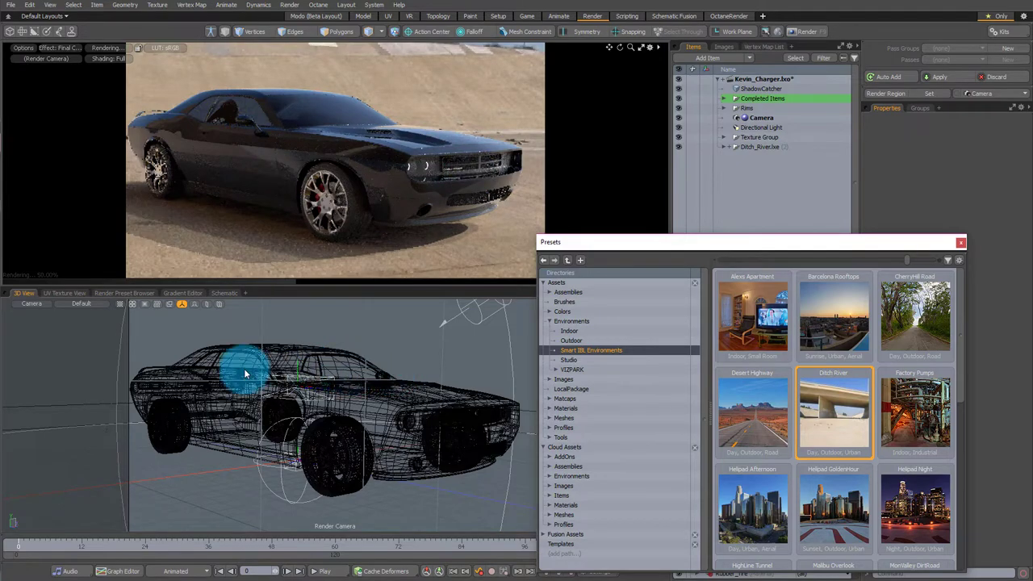
left_click_drag(196, 375, 347, 401, "alt")
left_click(348, 211)
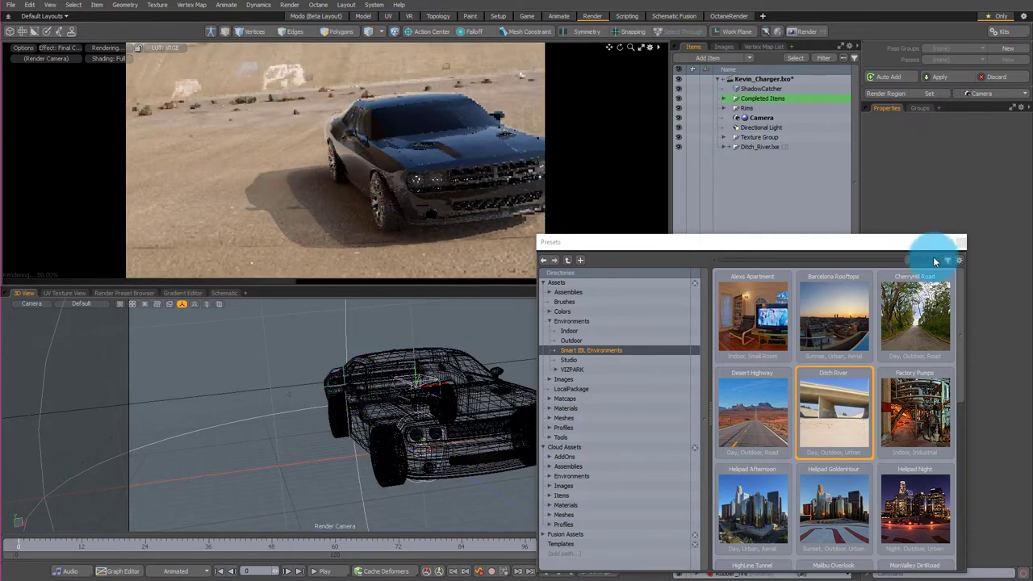
left_click(961, 242)
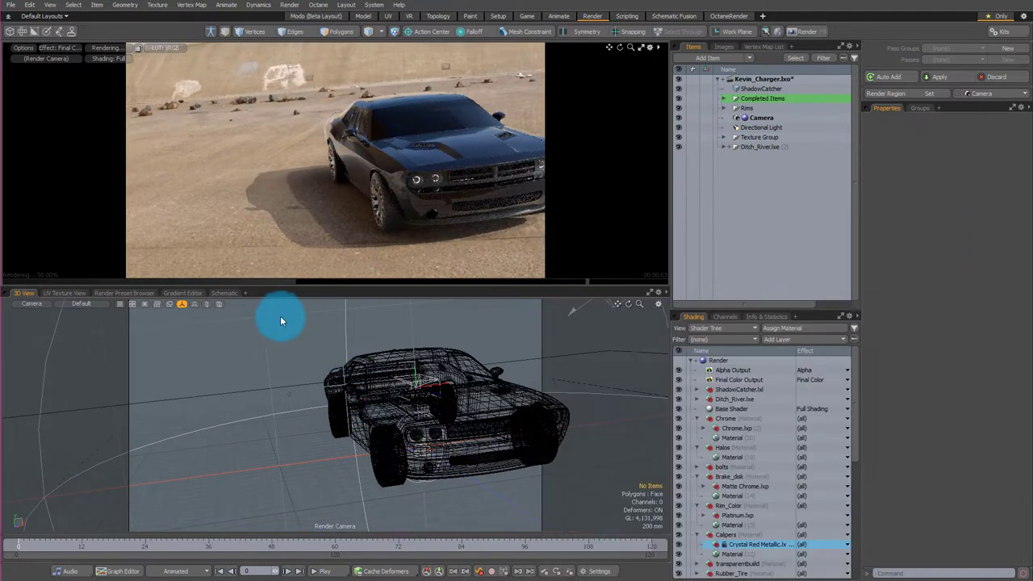
left_click_drag(407, 401, 477, 414, "alt")
left_click(208, 264)
left_click(420, 385)
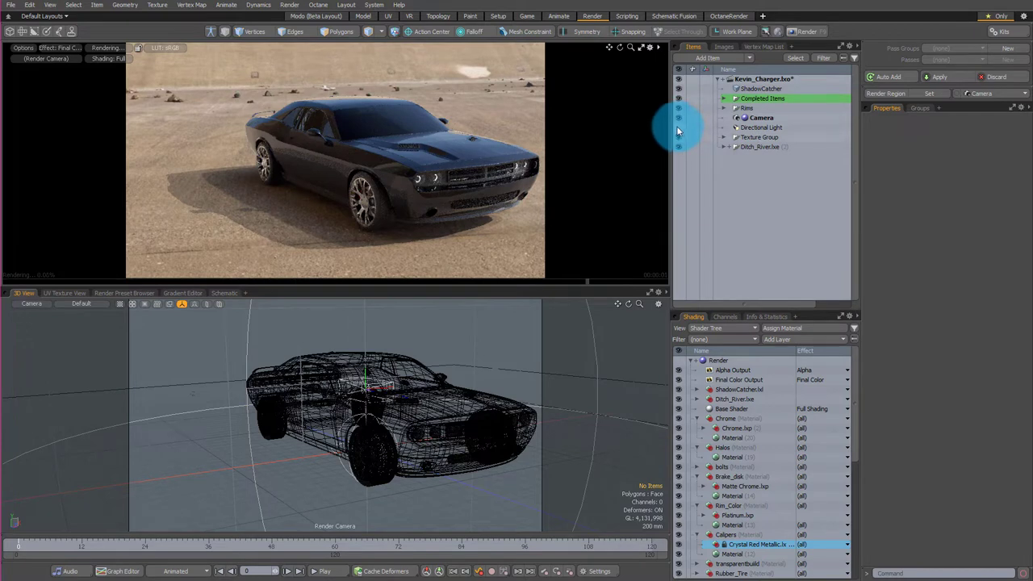
Turn off the Directional Light and adjust the camera around the car to check its shadow in the preview
left_click(295, 405)
left_click(284, 162)
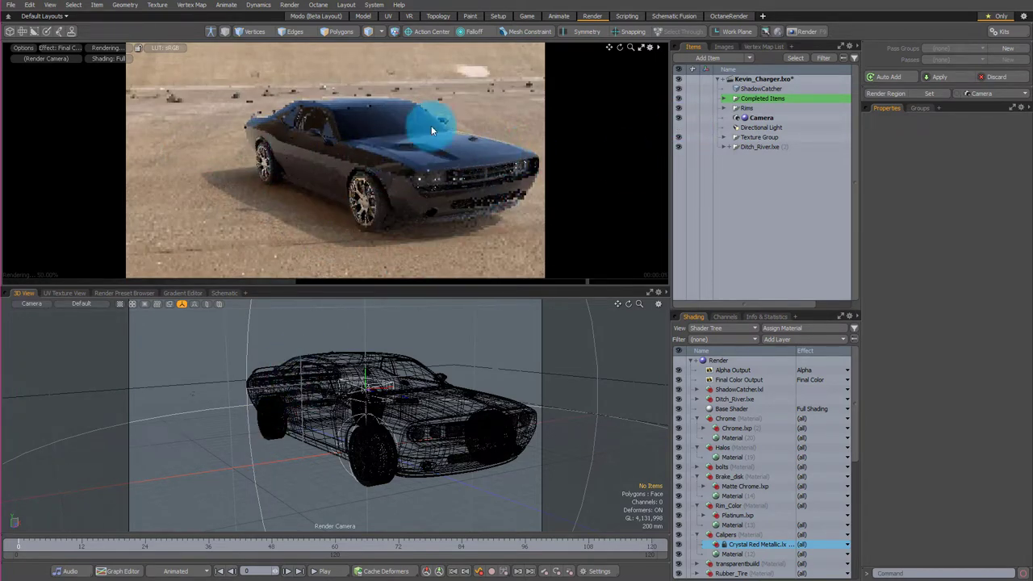
left_click_drag(396, 396, 311, 417)
left_click_drag(413, 378, 284, 405, "alt")
left_click_drag(450, 385, 415, 401)
Replace the environment with the Desert Highway Smart IBL preset and check the car on the road from front and rear
key("F6")
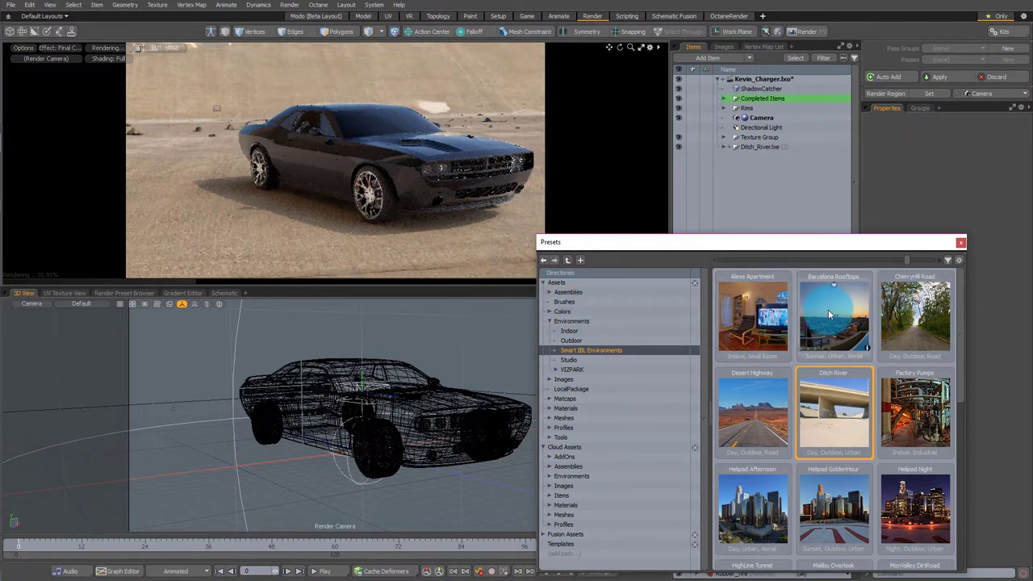
double_click(768, 423)
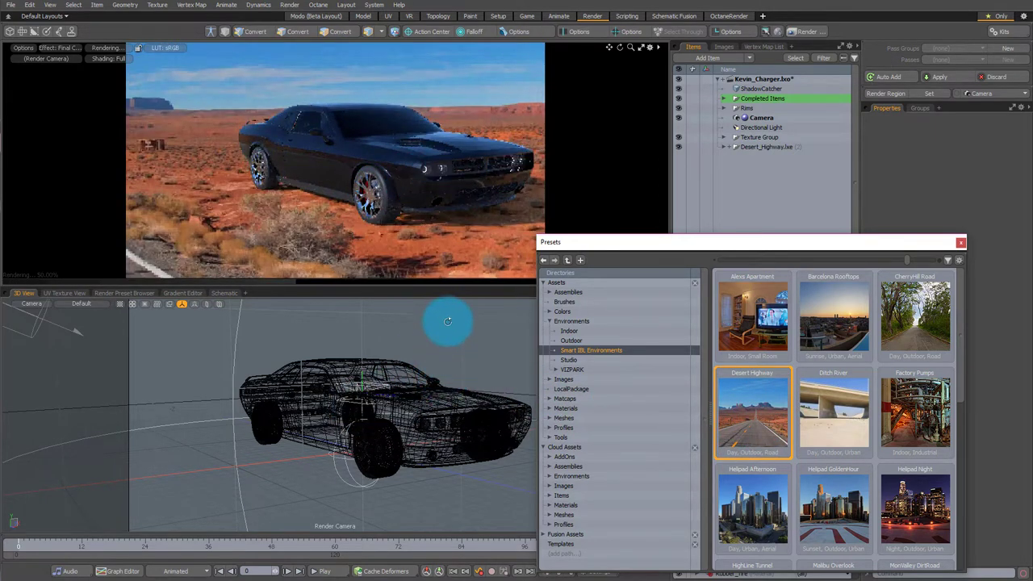
left_click_drag(445, 323, 364, 421, "alt")
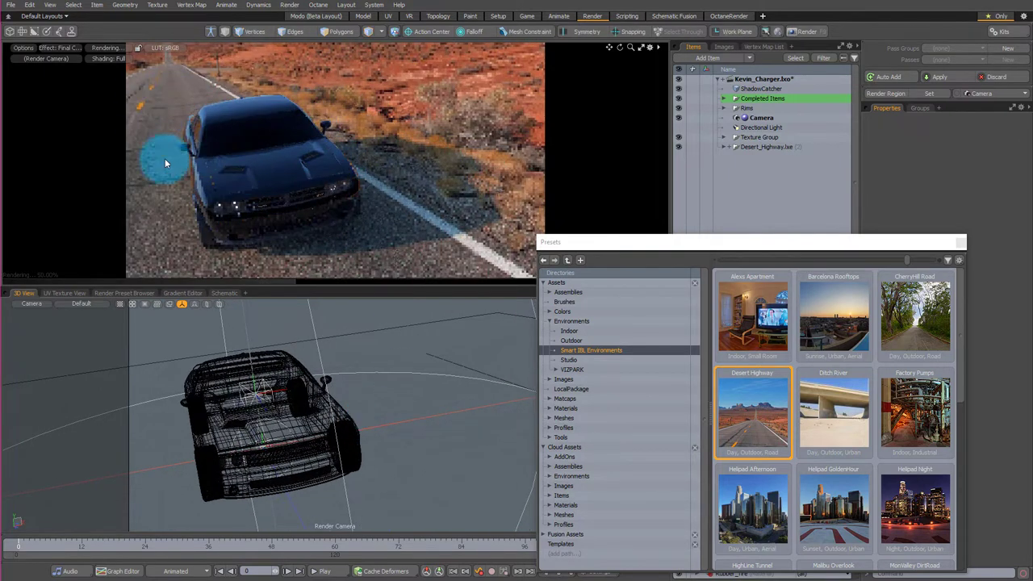
left_click_drag(422, 208, 350, 221)
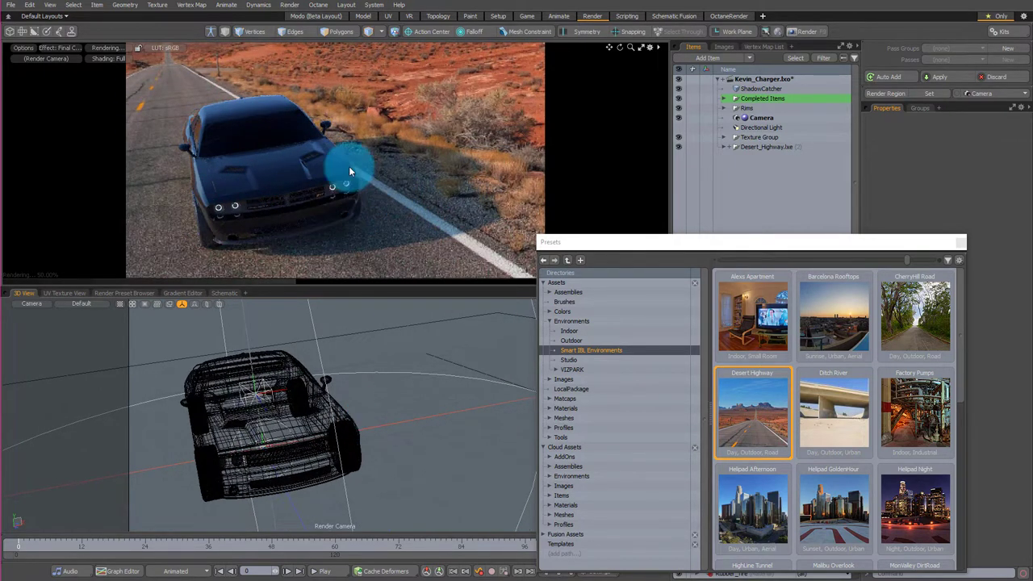
mouse_move(432, 396)
left_mouse_down("alt")
mouse_move(323, 479)
mouse_move(166, 396)
mouse_move(191, 364)
mouse_move(362, 396)
mouse_move(291, 376)
mouse_move(323, 369)
mouse_move(415, 407)
left_mouse_up("alt")
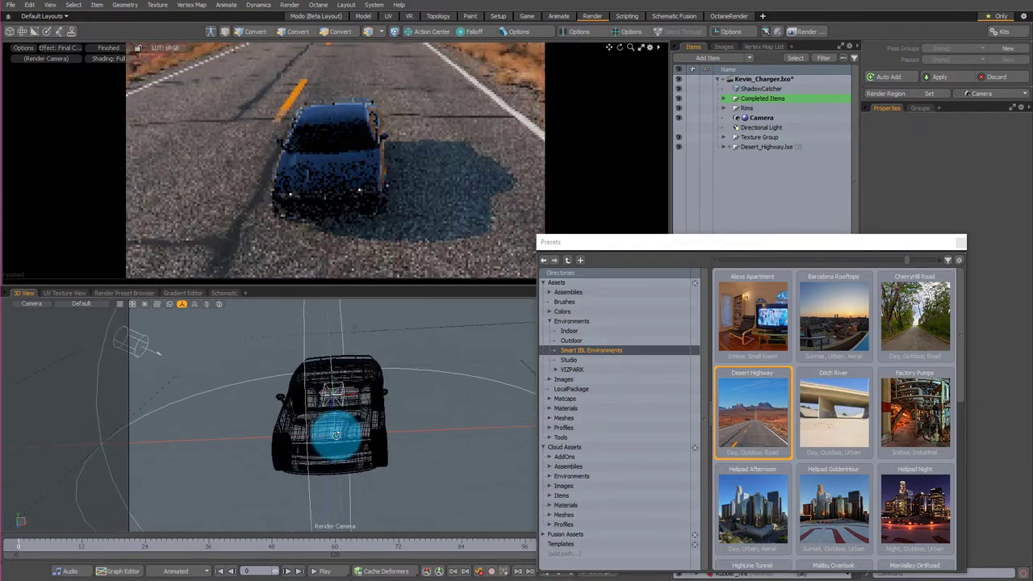
mouse_move(336, 434)
left_mouse_down("alt")
mouse_move(307, 394)
mouse_move(433, 415)
mouse_move(427, 560)
mouse_move(237, 493)
mouse_move(436, 398)
mouse_move(422, 417)
mouse_move(411, 360)
mouse_move(377, 360)
mouse_move(373, 392)
mouse_move(373, 376)
mouse_move(438, 414)
left_mouse_up("alt")
left_click(427, 198)
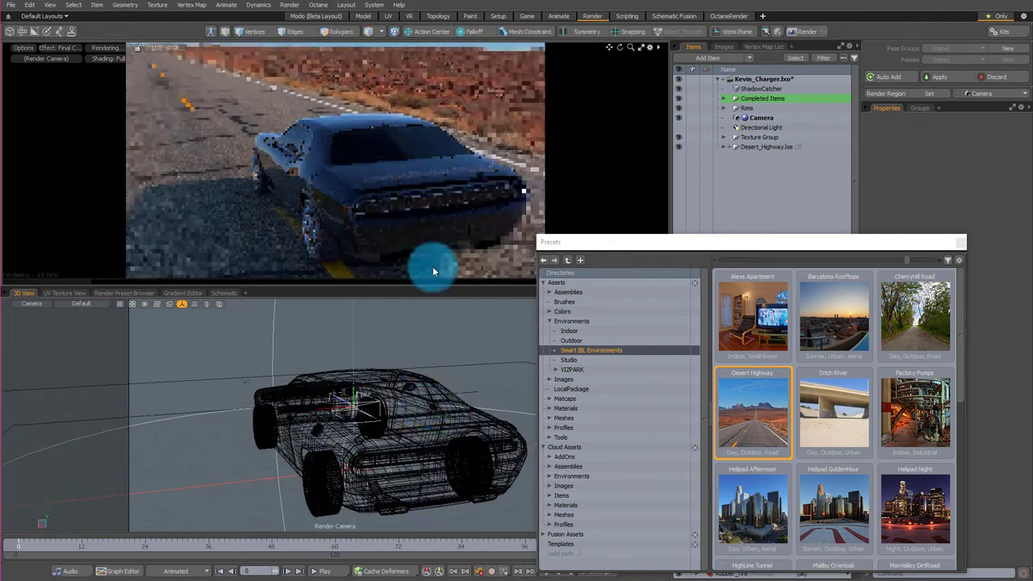
left_click(277, 172)
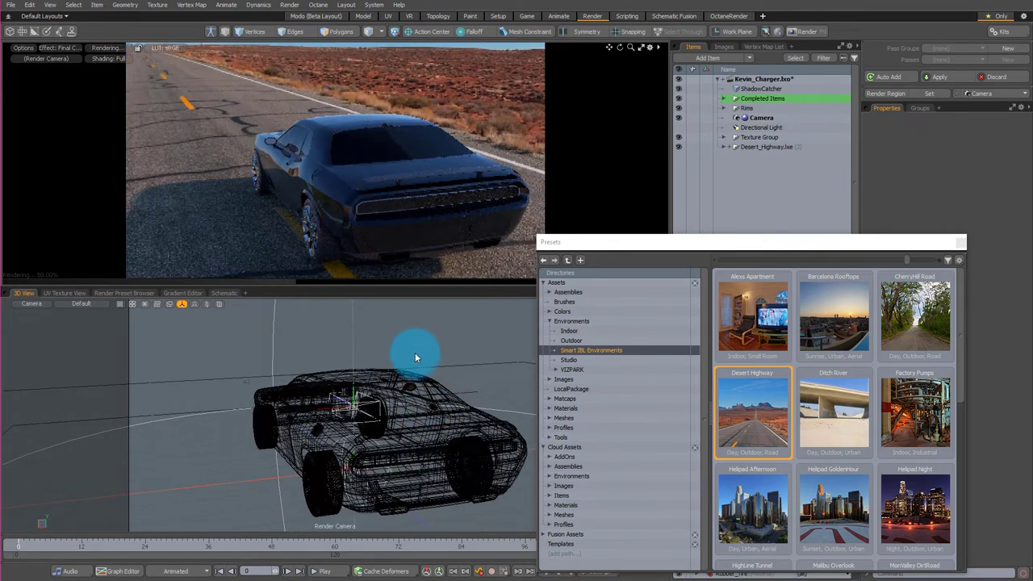
mouse_move(306, 350)
left_mouse_down("alt")
mouse_move(396, 387)
mouse_move(247, 376)
mouse_move(346, 380)
mouse_move(232, 310)
mouse_move(218, 415)
mouse_move(452, 358)
mouse_move(350, 362)
mouse_move(436, 369)
mouse_move(475, 357)
mouse_move(261, 397)
mouse_move(161, 396)
mouse_move(242, 380)
mouse_move(260, 313)
left_mouse_up("alt")
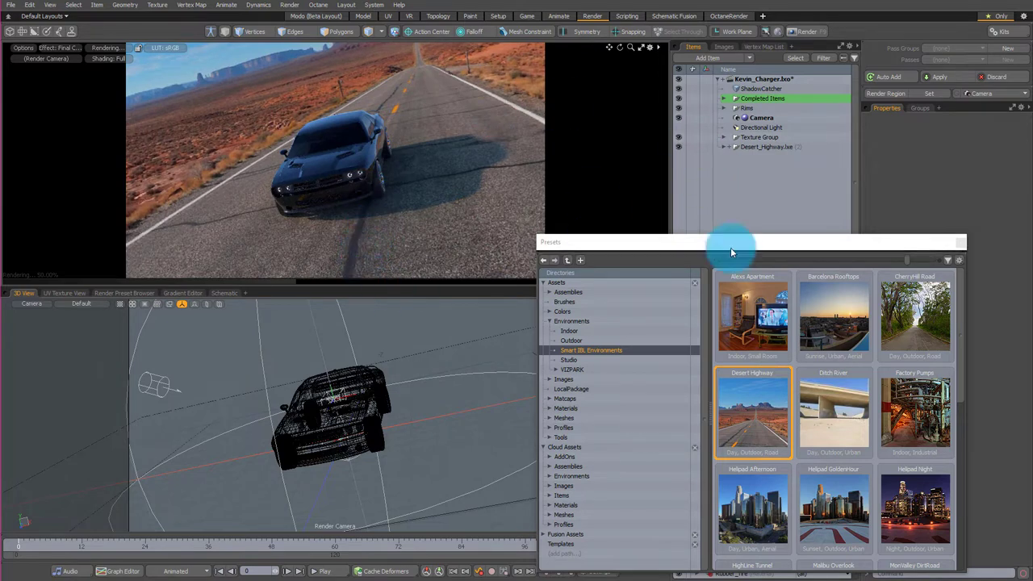
Replace the environment with the Helipad GoldenHour preset and reframe the camera on the car's front three-quarter view
scroll(835, 437, "down", 1)
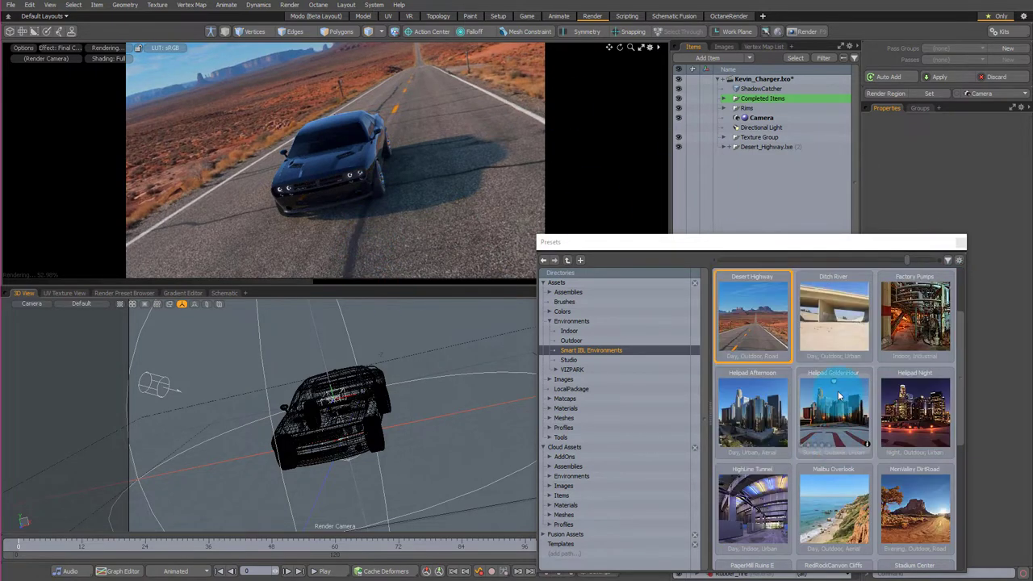
double_click(839, 395)
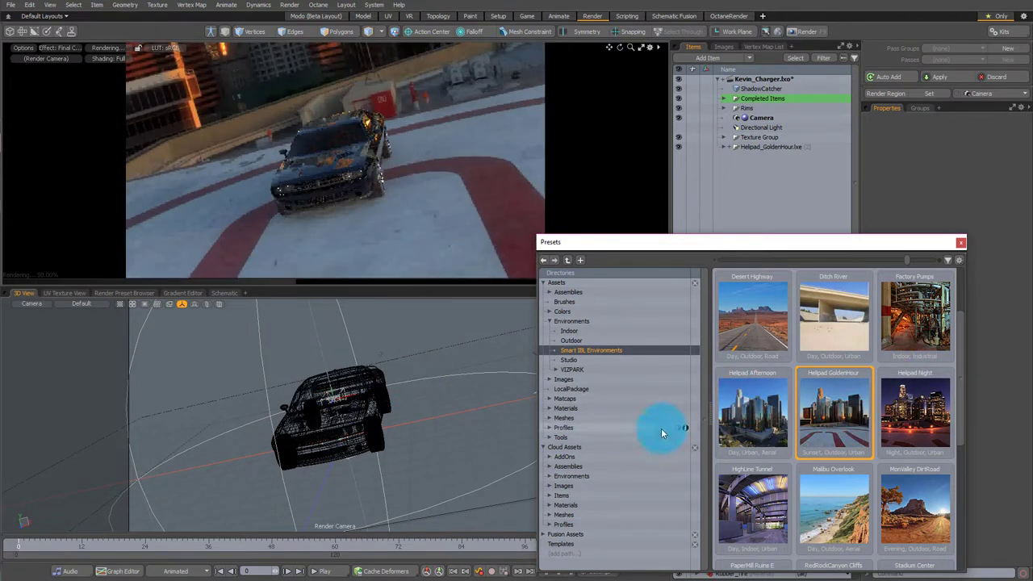
left_click_drag(355, 412, 519, 223, "alt")
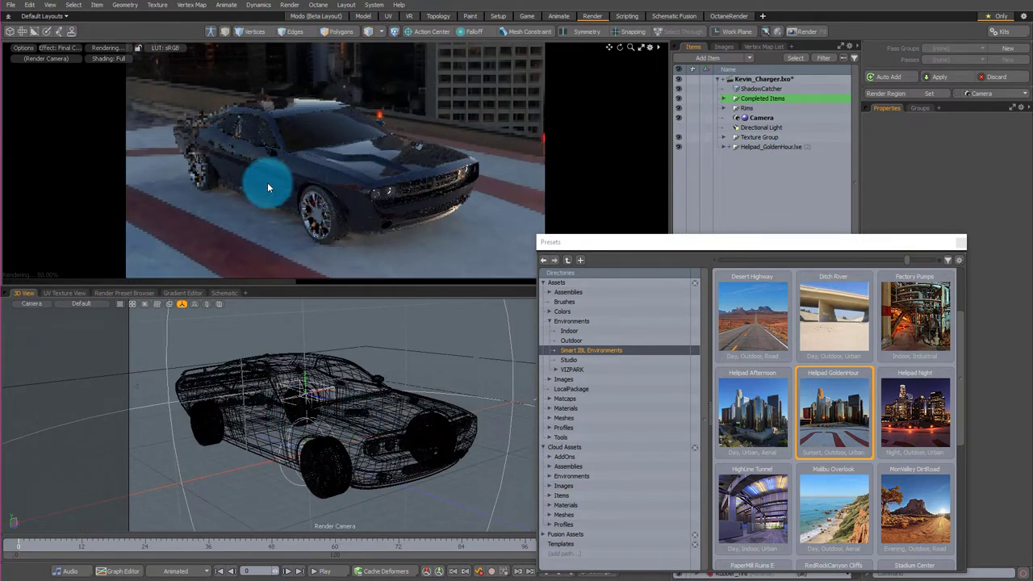
left_click_drag(414, 125, 197, 139, "alt")
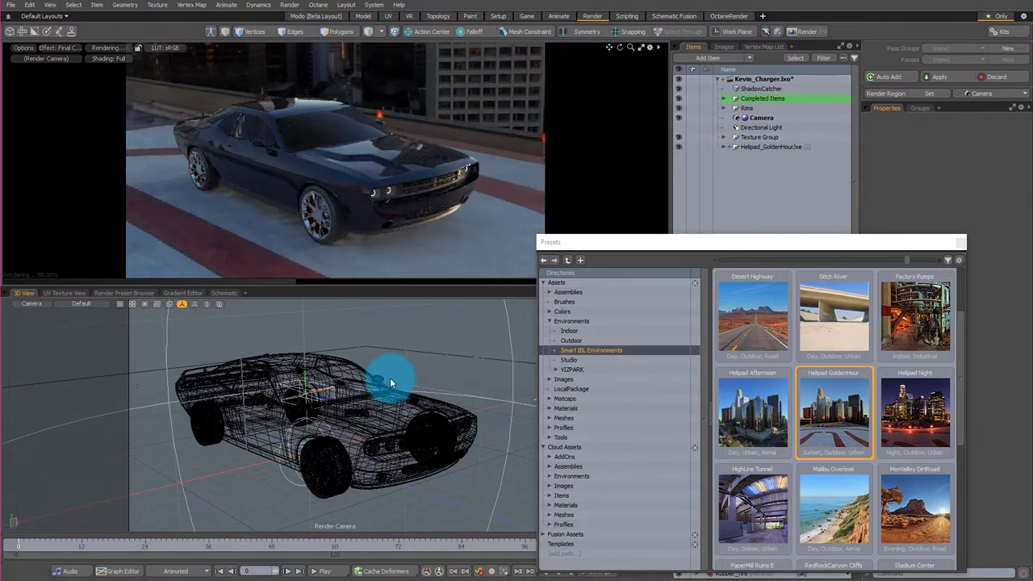
left_click_drag(389, 382, 408, 408, "alt")
Load the Tokyo BigSight Smart IBL environment, frame the car from a higher three-quarter angle and close the preset browser
scroll(830, 430, "down", 1)
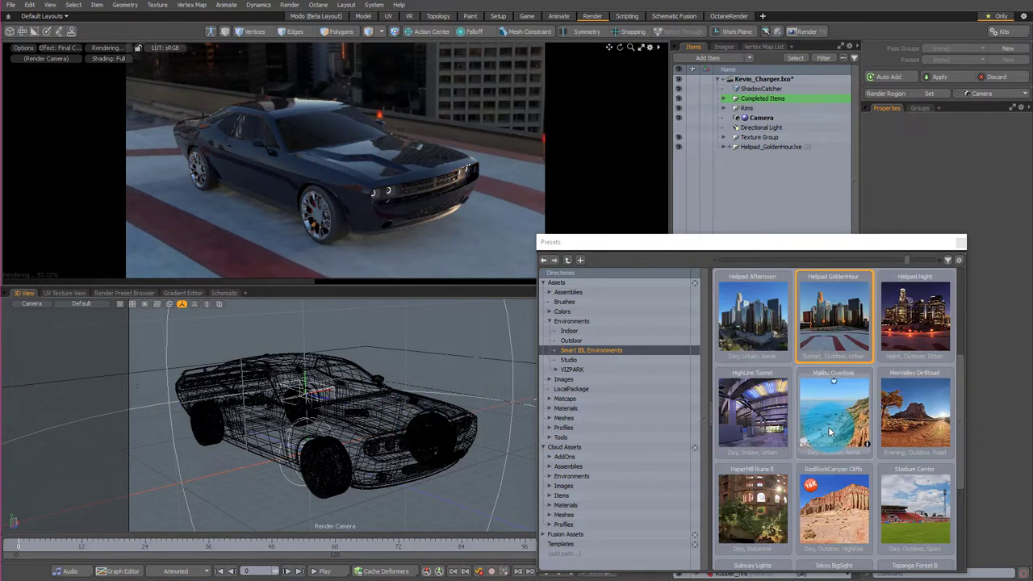
scroll(829, 430, "down", 1)
scroll(907, 361, "down", 1)
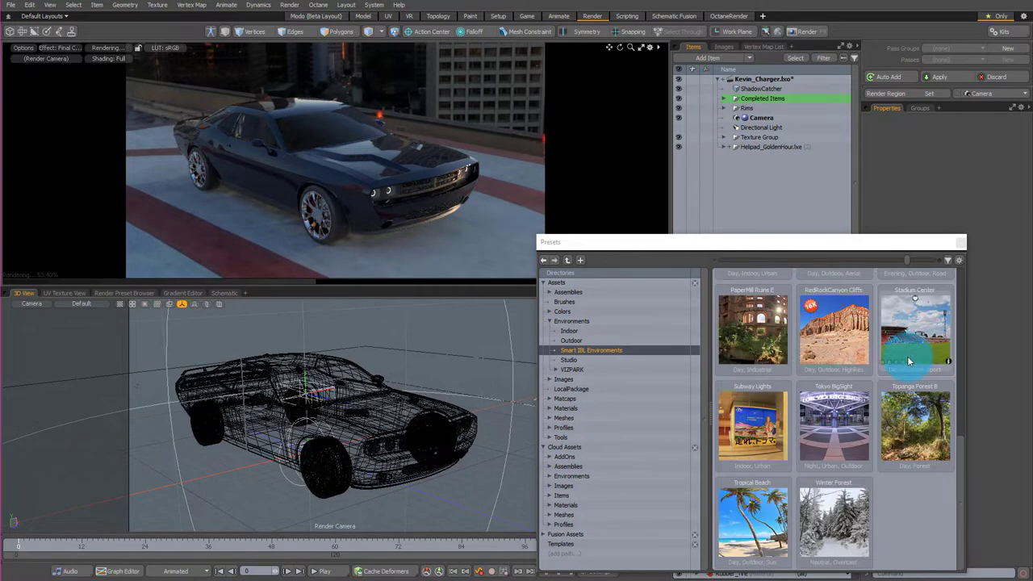
left_click(838, 415)
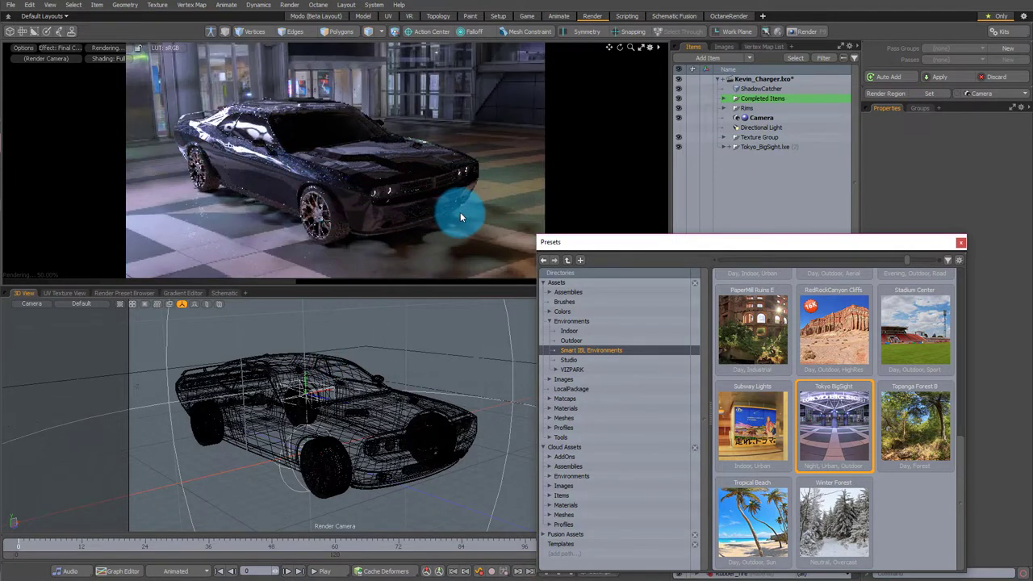
left_click_drag(456, 246, 277, 218)
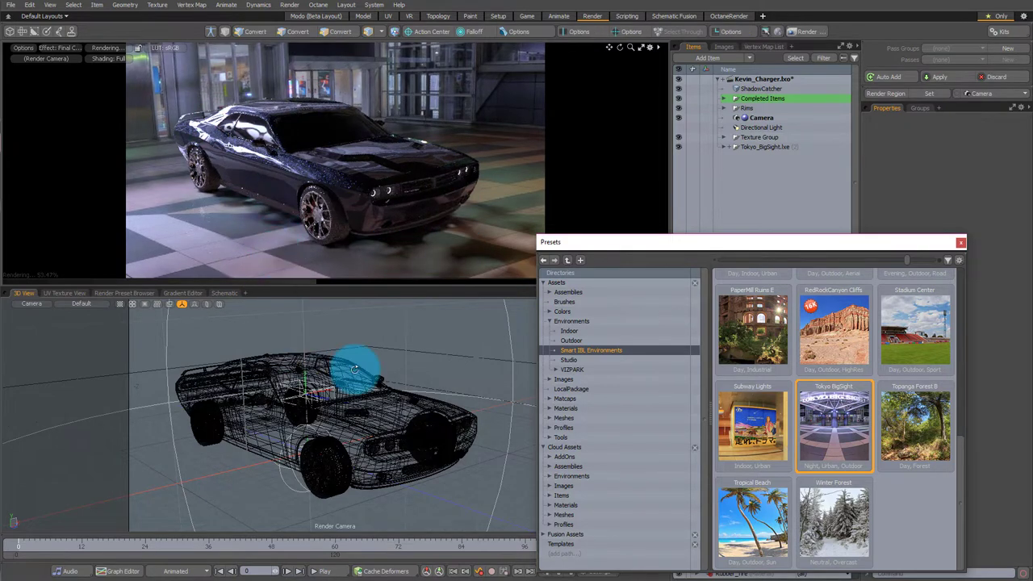
left_click_drag(353, 364, 355, 406, "alt")
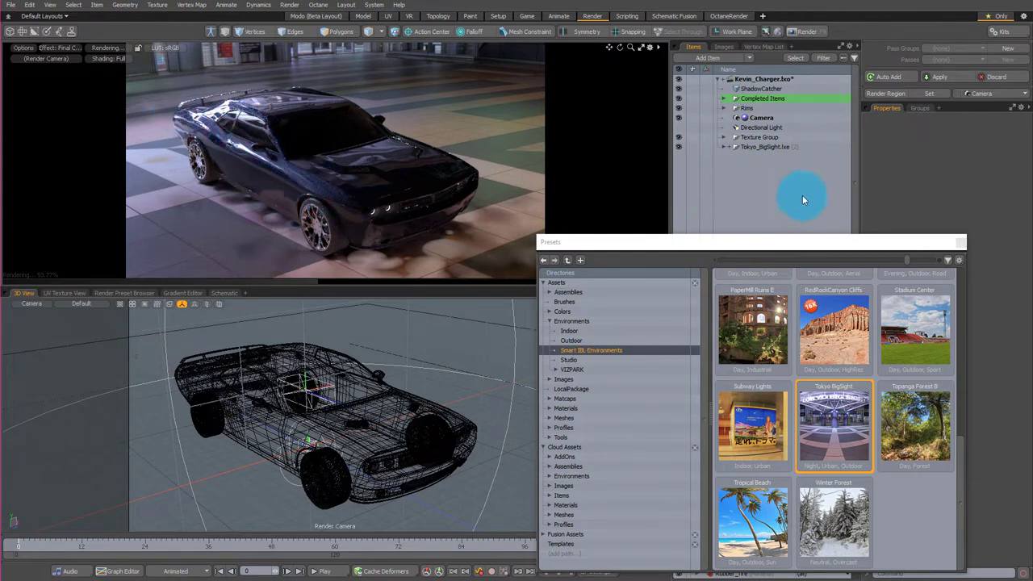
left_click(960, 244)
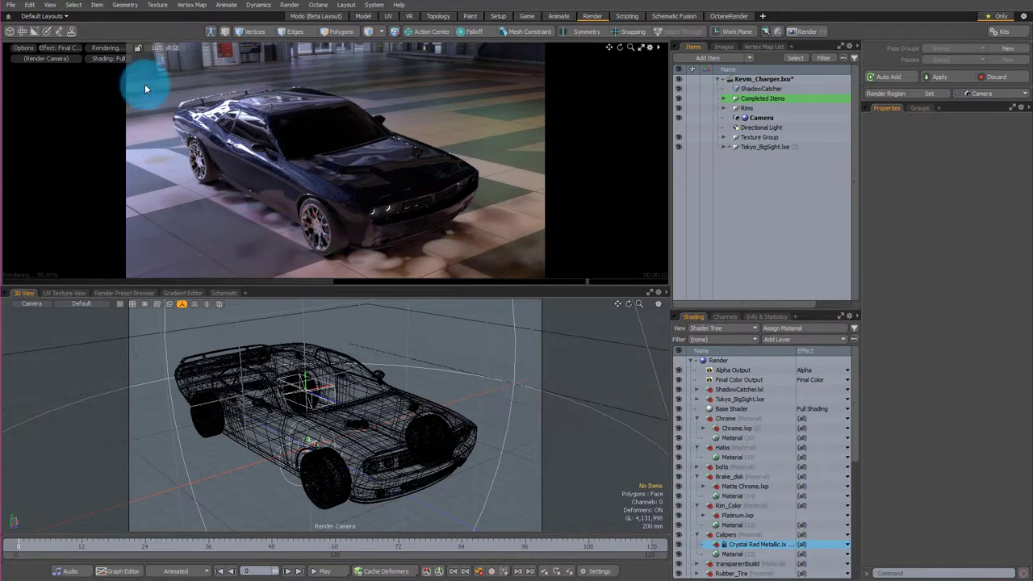
Set the render frame size to 2560 pixels wide and 1280 pixels high
left_click(726, 362)
left_click(948, 198)
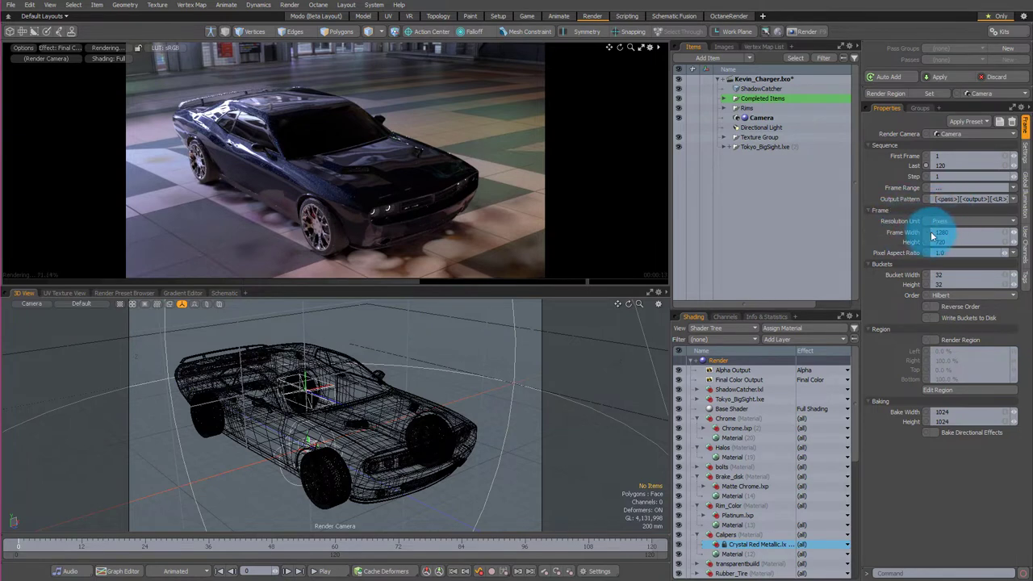
left_click(978, 234)
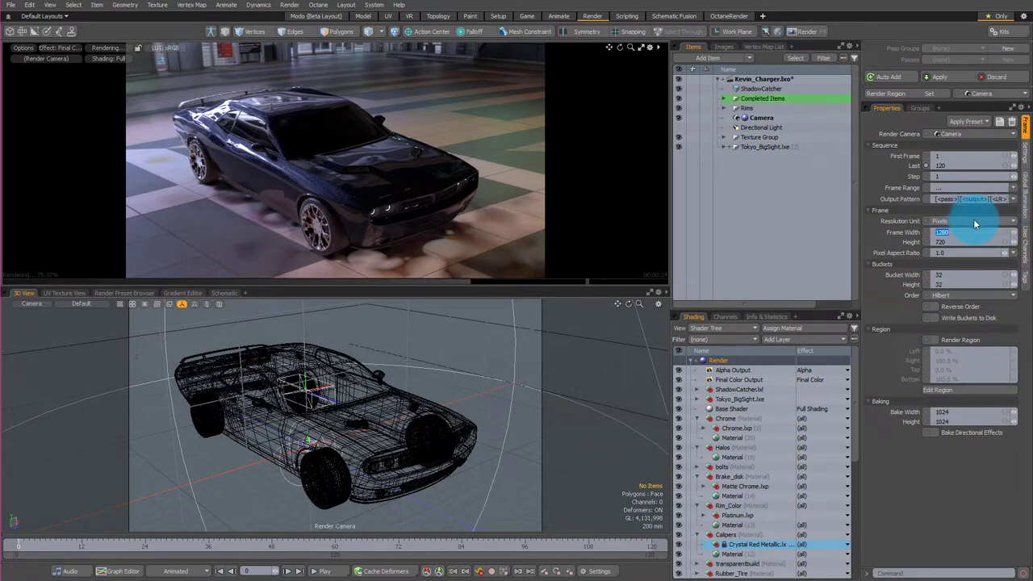
left_click(981, 122)
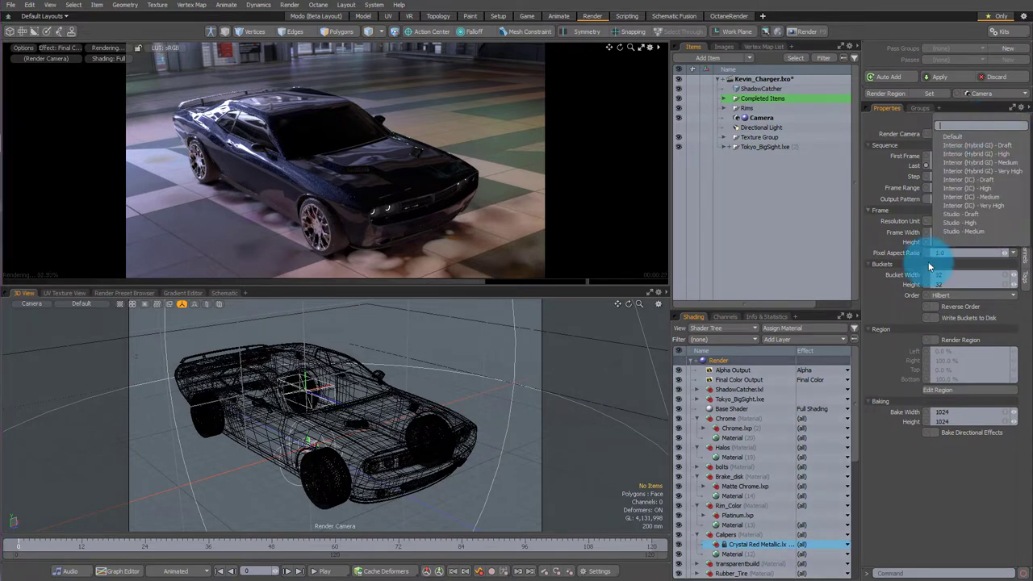
left_click(912, 471)
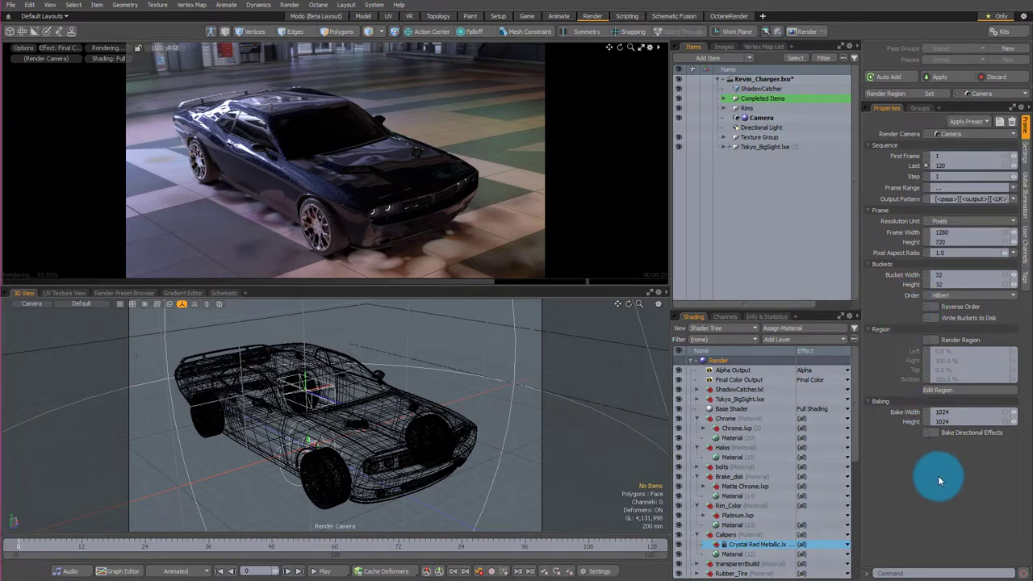
left_click(972, 232)
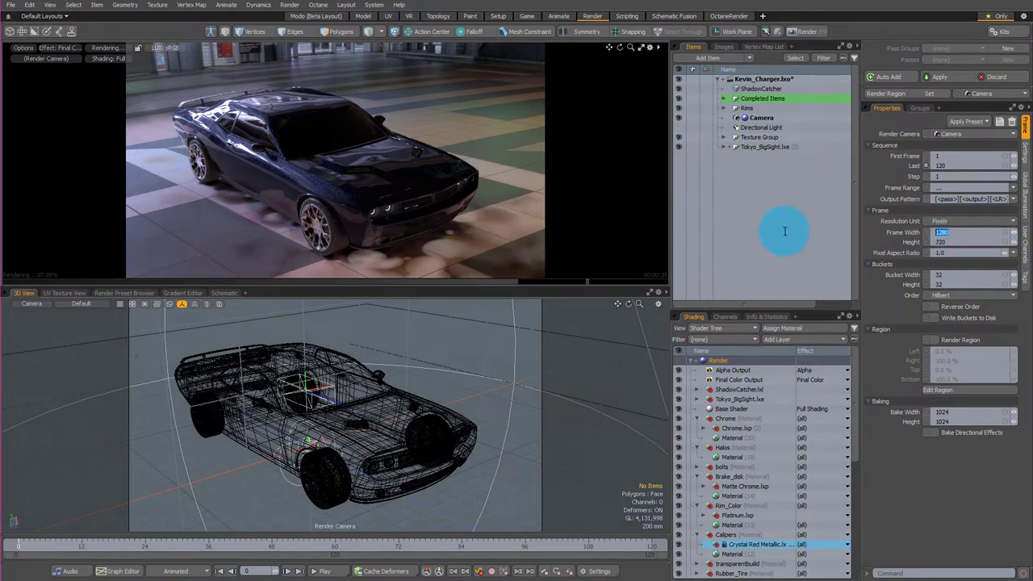
left_click(960, 241)
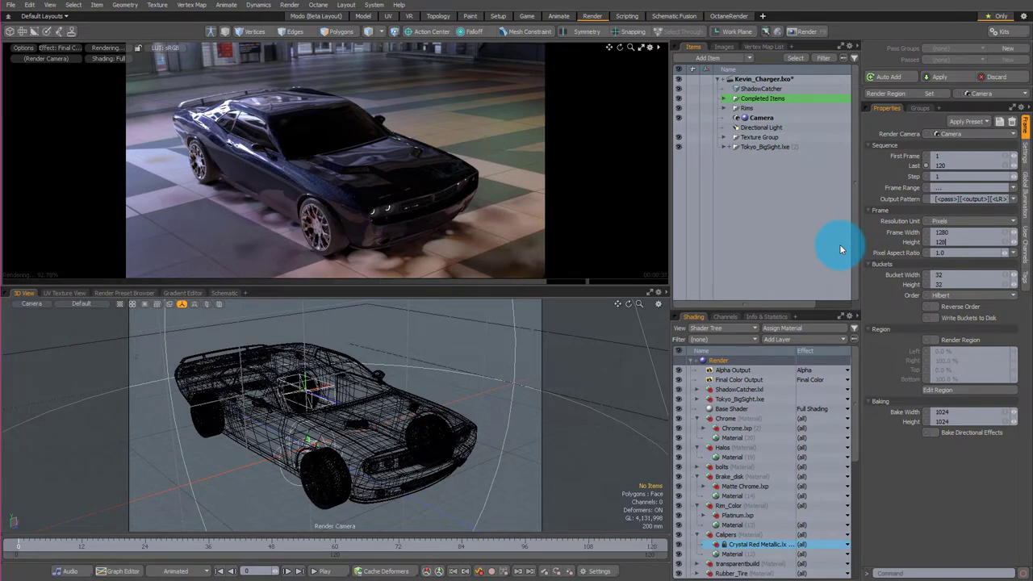
left_click(891, 233)
type("2560")
key("Return")
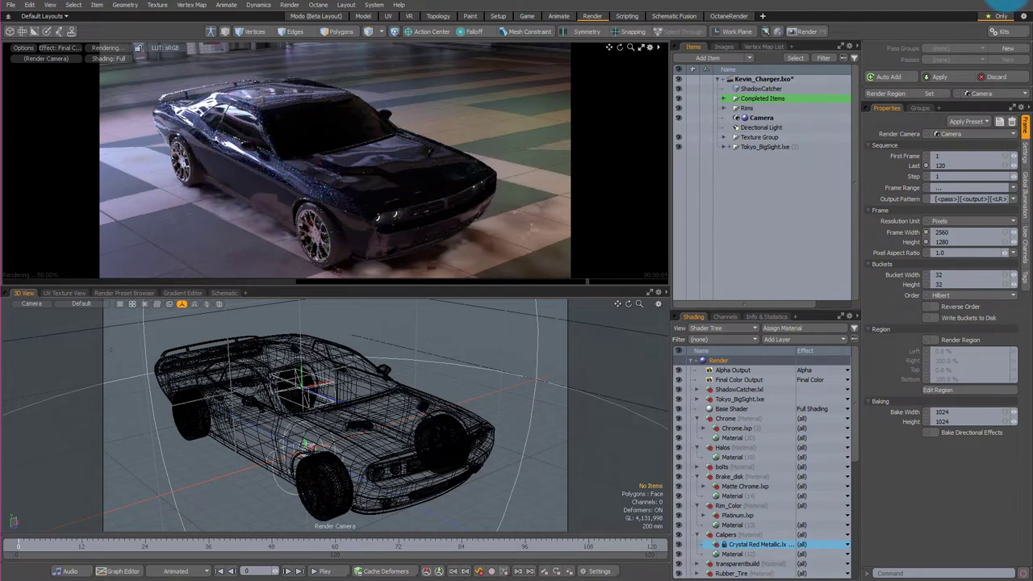
Expand the Environments group and its Env_Reflection, Env_Background and Env_Lighting entries in the shader tree
left_click_drag(409, 404, 563, 388, "alt")
left_click_drag(409, 407, 517, 468, "alt")
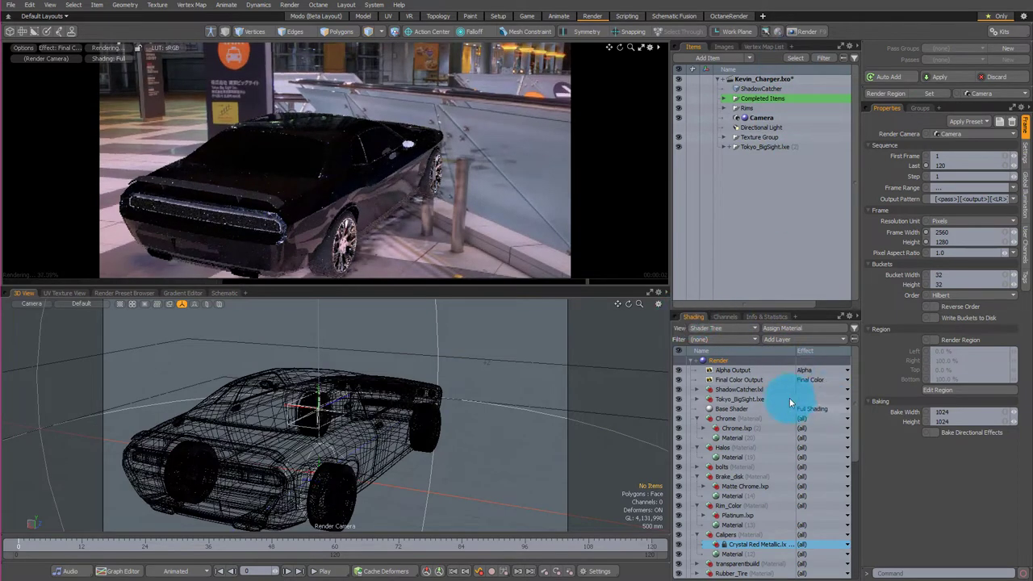
scroll(710, 489, "down", 5)
left_click(726, 487)
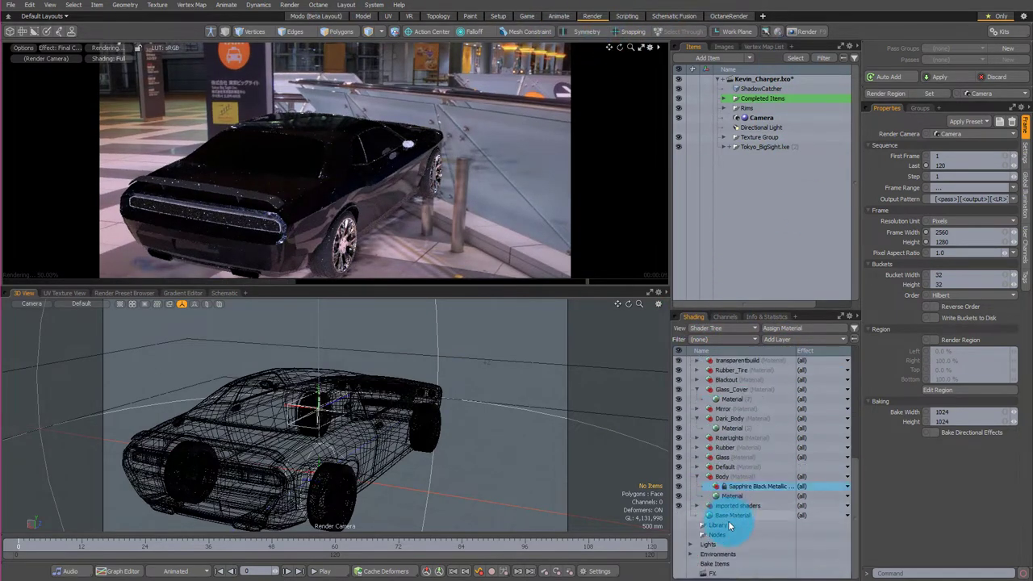
left_click(691, 554)
scroll(699, 524, "down", 3)
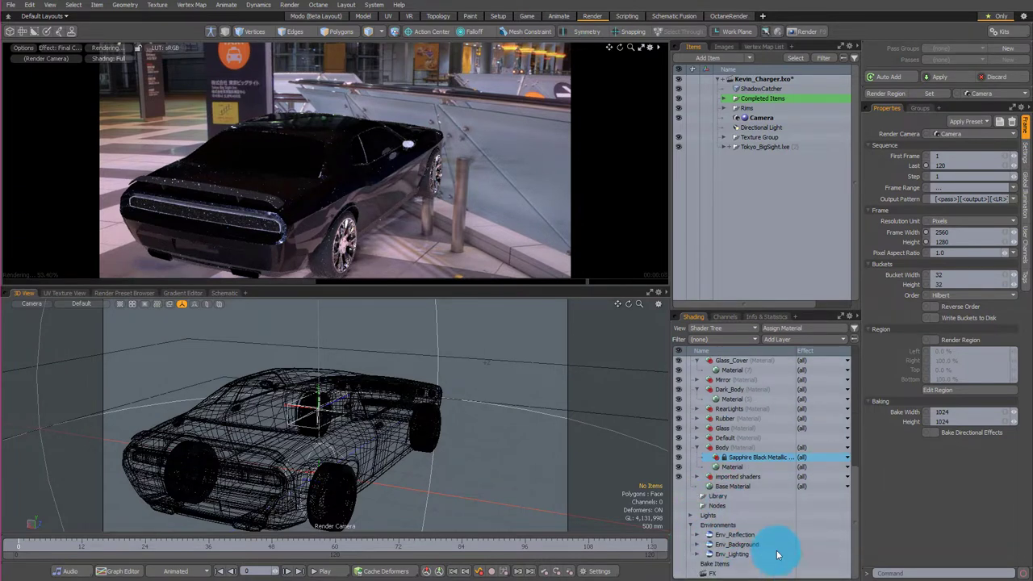
left_click(696, 534)
scroll(696, 535, "down", 1)
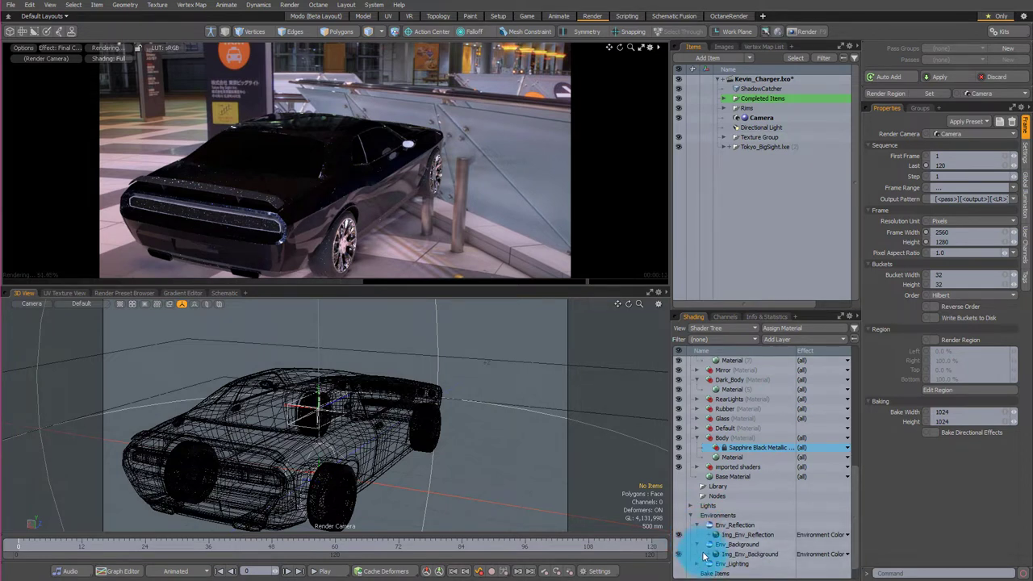
left_click(699, 566)
scroll(726, 524, "down", 2)
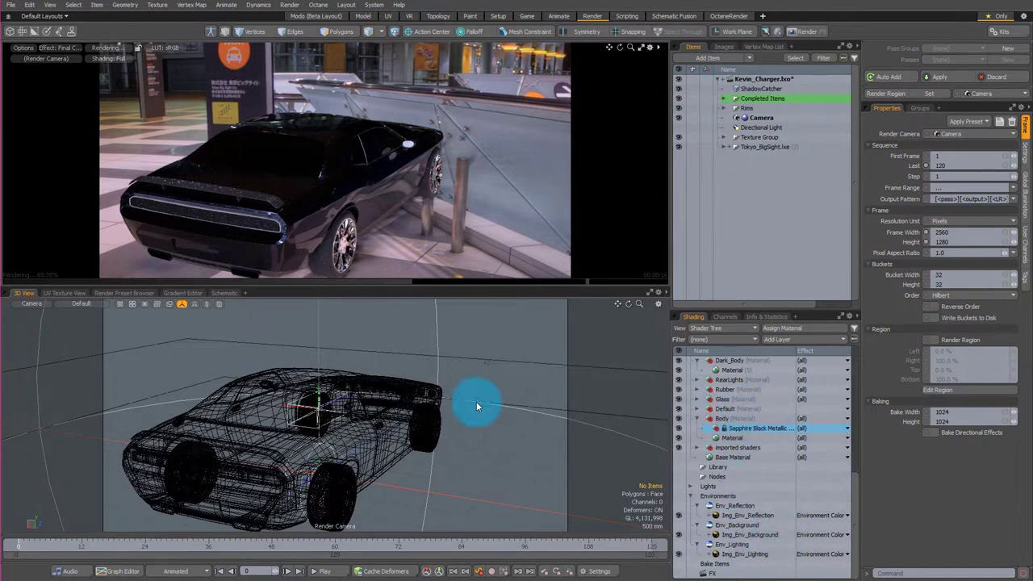
Delete the Env_Background and Env_Lighting environments together with their child items
left_click_drag(456, 406, 328, 415, "alt")
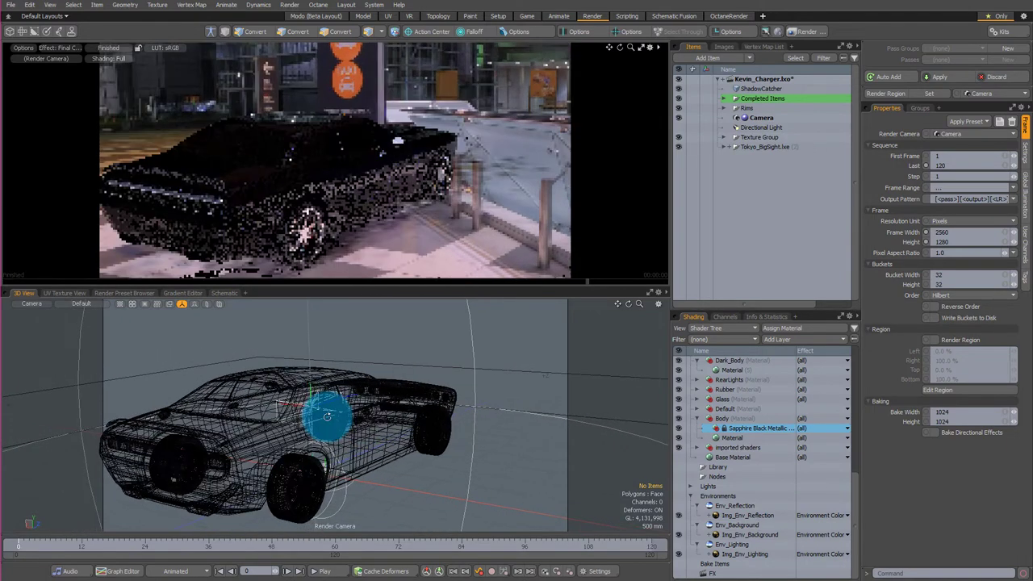
left_click(735, 546)
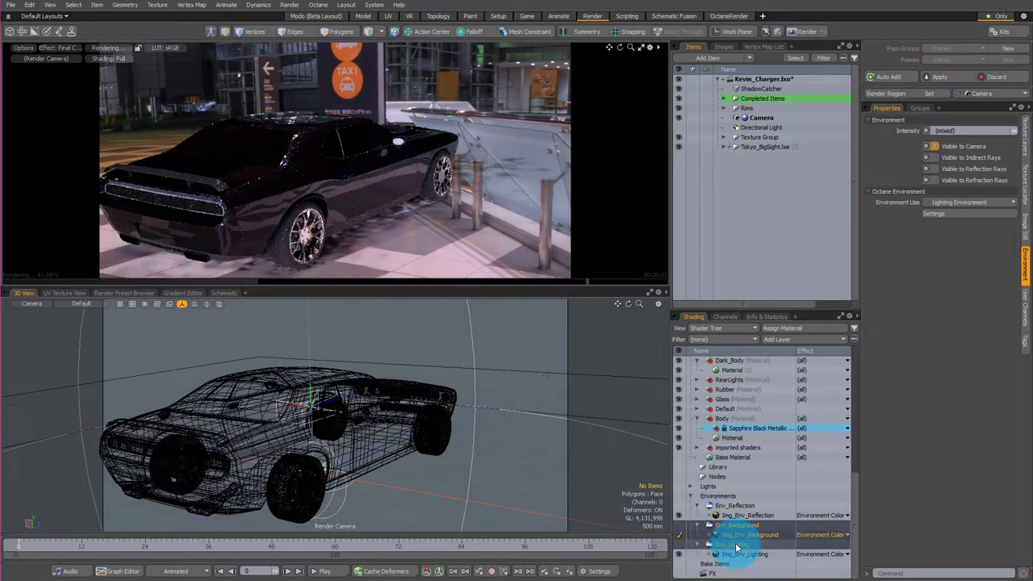
key("Delete")
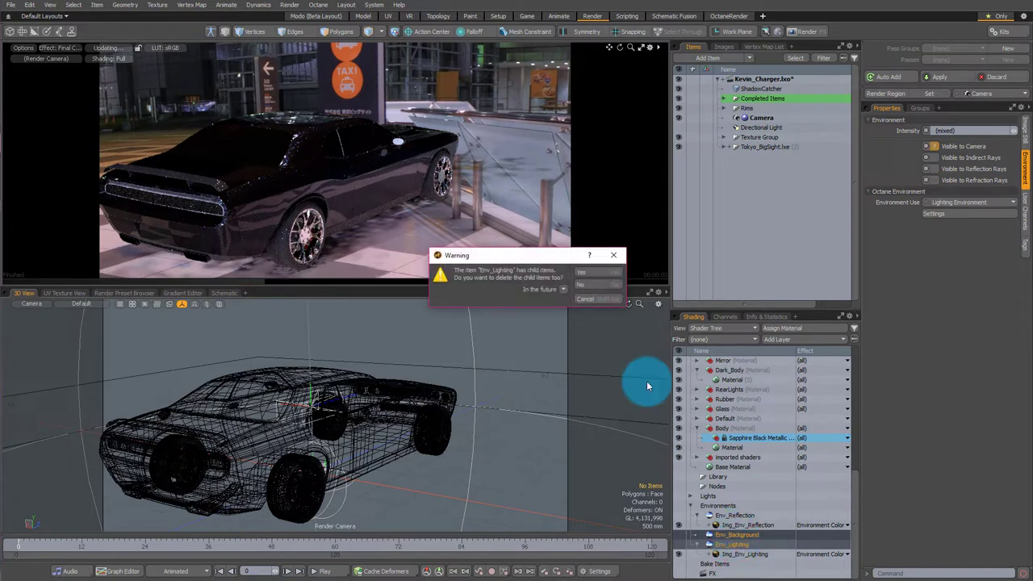
left_click(594, 275)
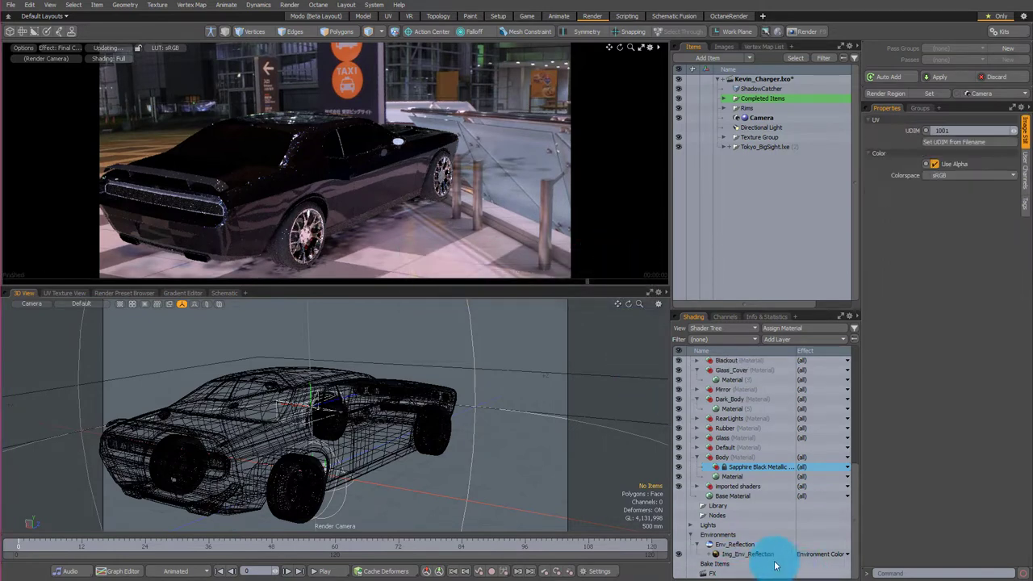
Load the Desert10k HDR image from the Riseleap Desert folder as an image map in the Env_Reflection environment
left_click(744, 545)
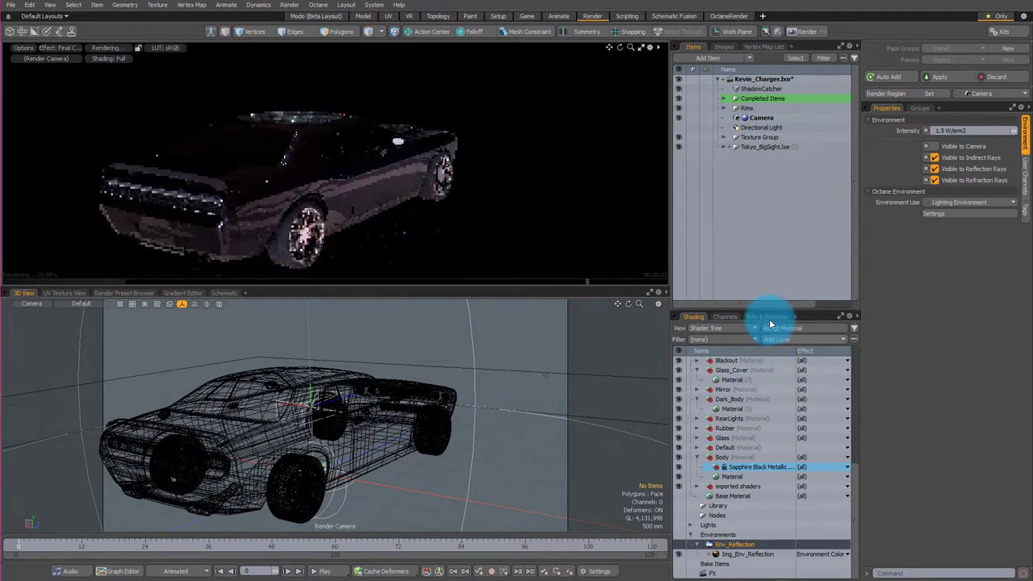
left_click(772, 338)
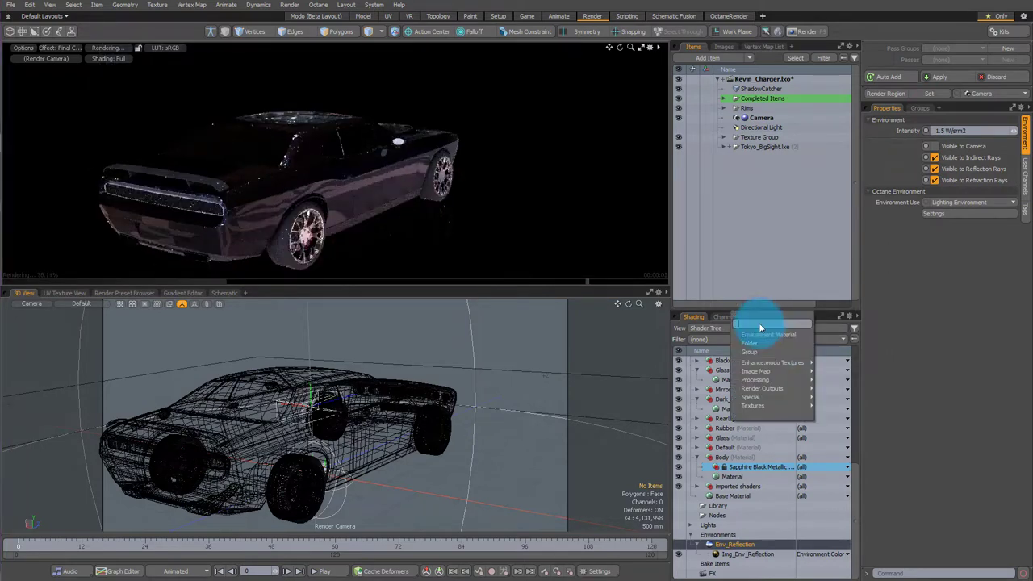
left_click(823, 340)
left_click(826, 337)
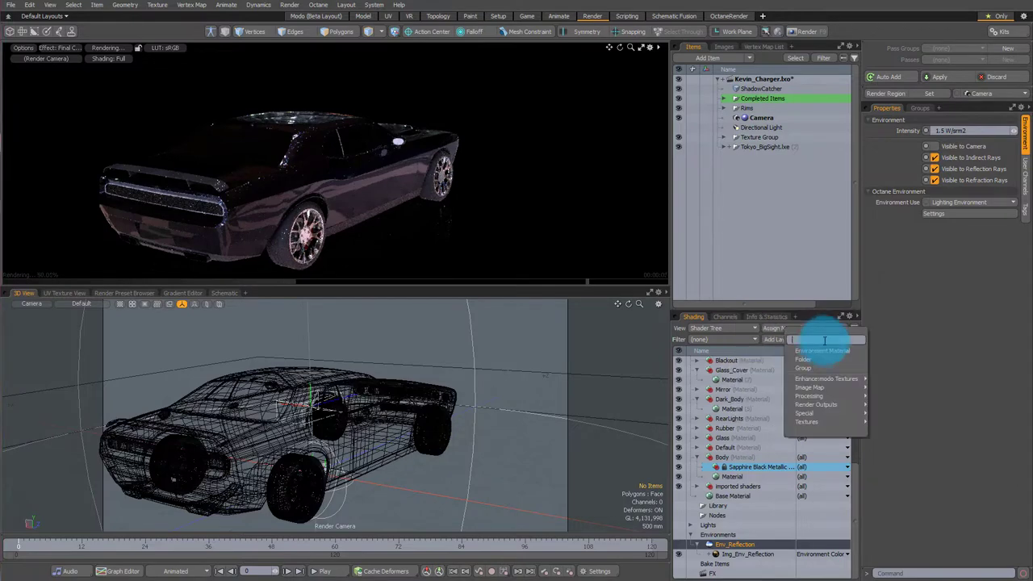
mouse_move(839, 395)
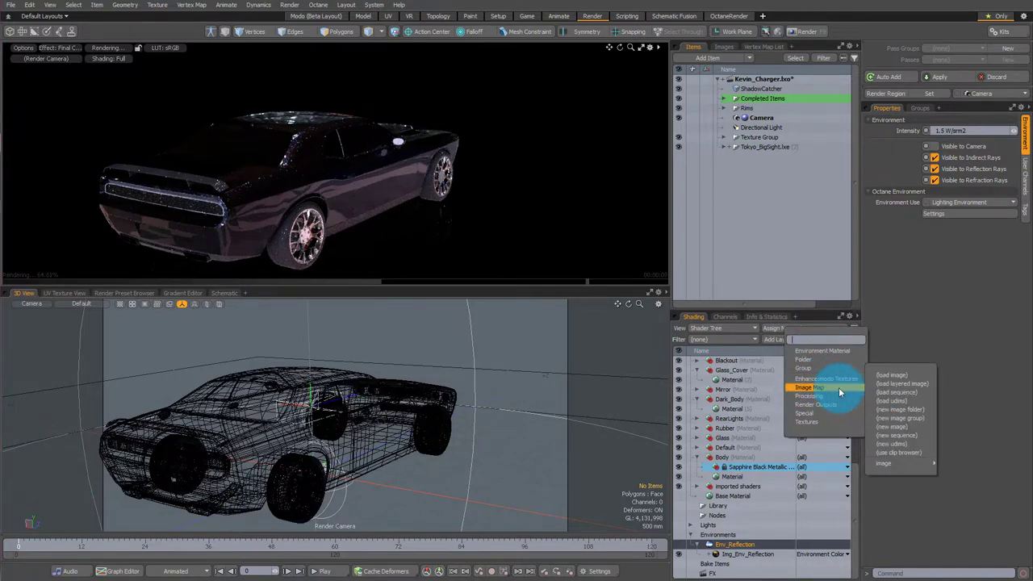
left_click(906, 373)
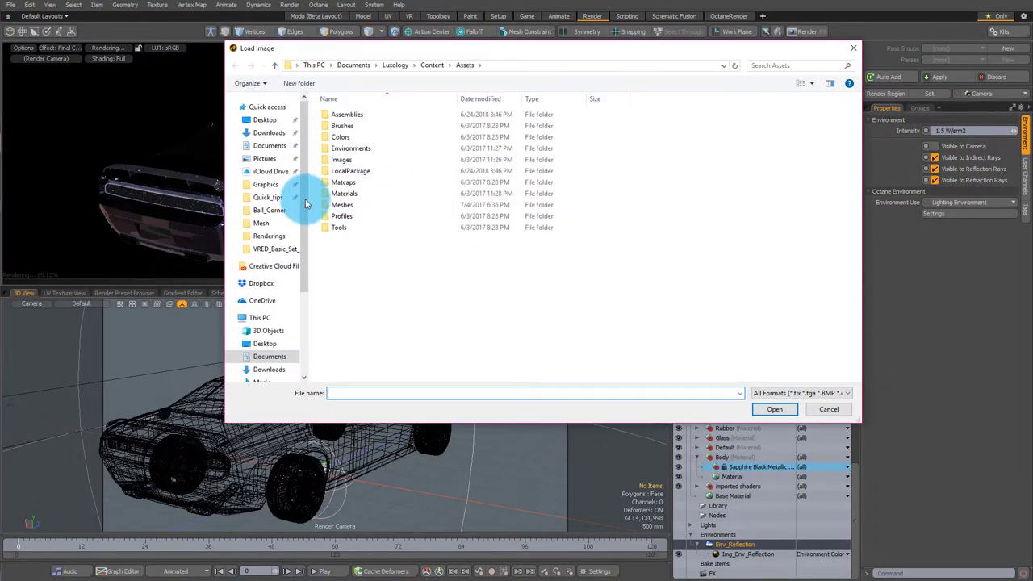
left_click_drag(301, 201, 277, 341)
left_click(275, 335)
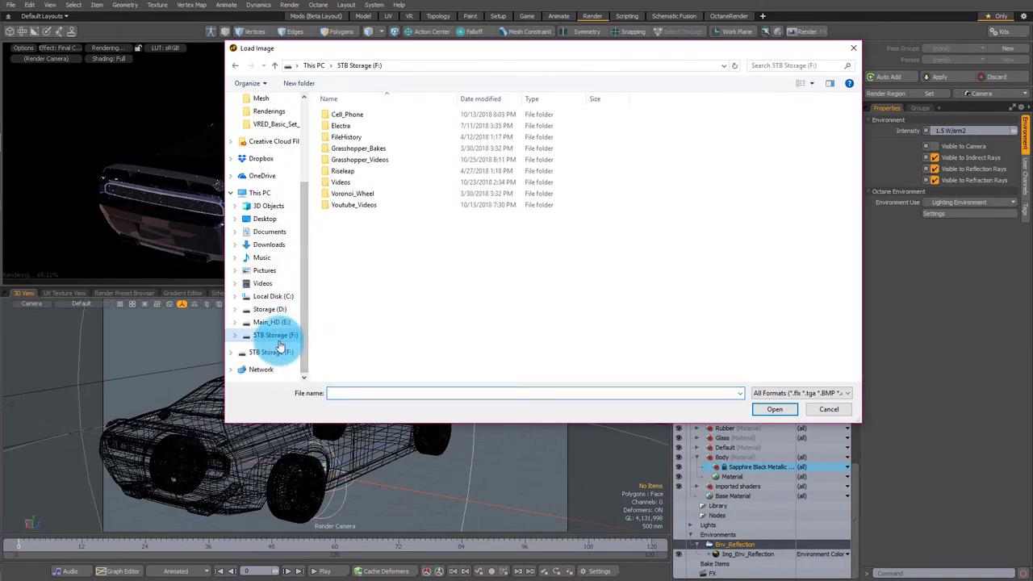
double_click(378, 171)
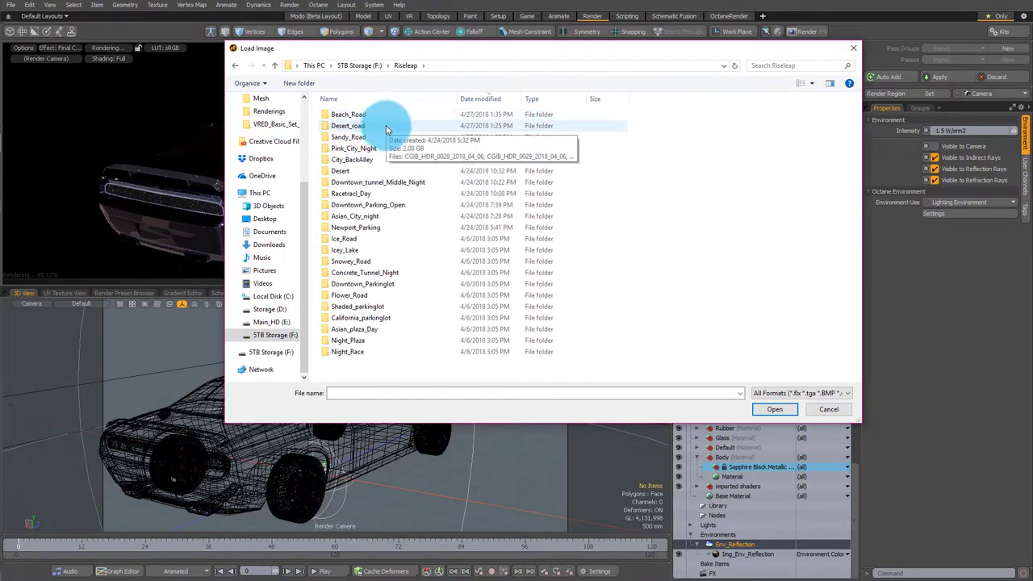
double_click(378, 171)
left_click(464, 133)
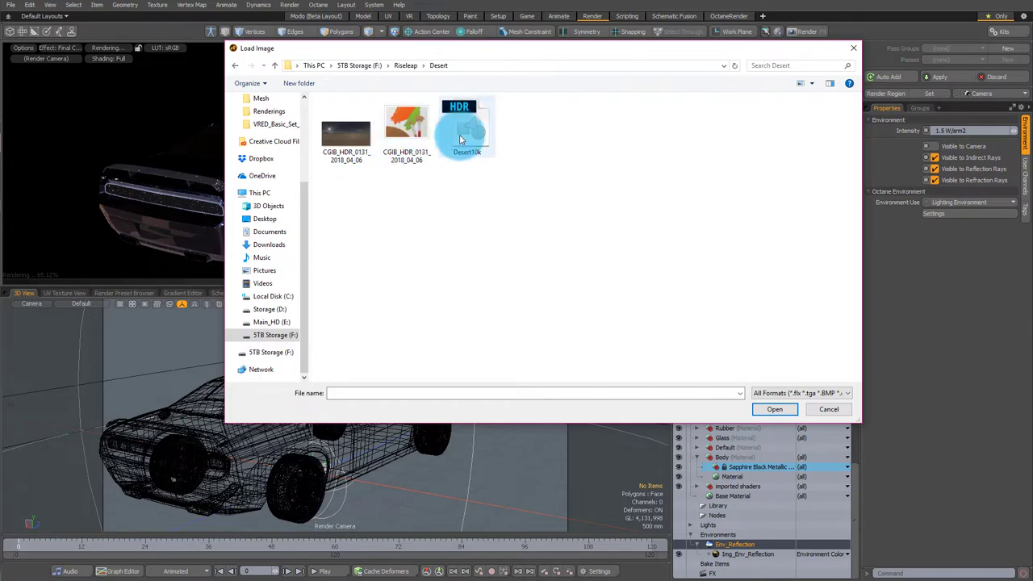
left_click(775, 410)
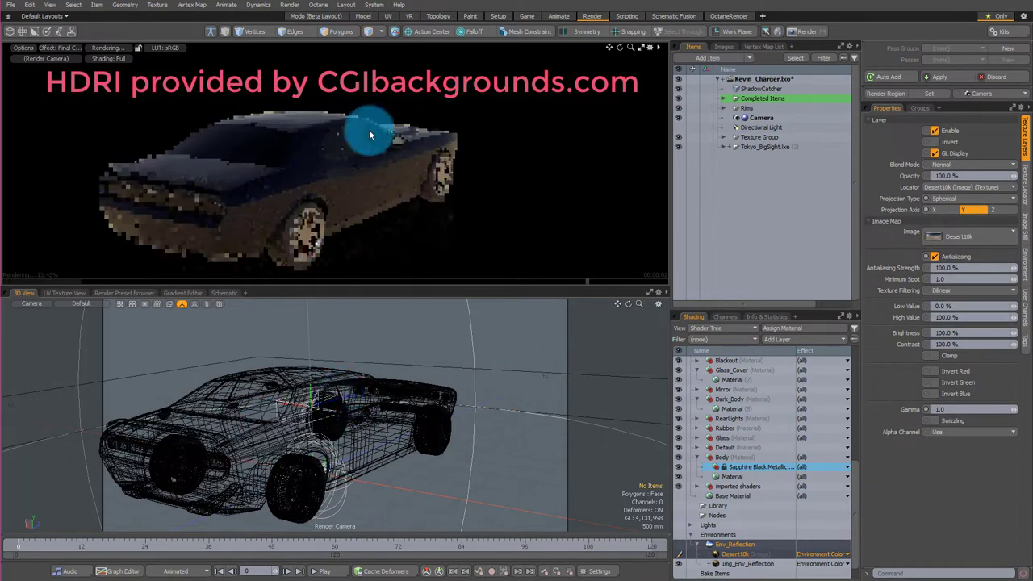
Make the Env_Reflection environment visible to the camera and orbit to the car's front side in the desert
scroll(791, 498, "down", 1)
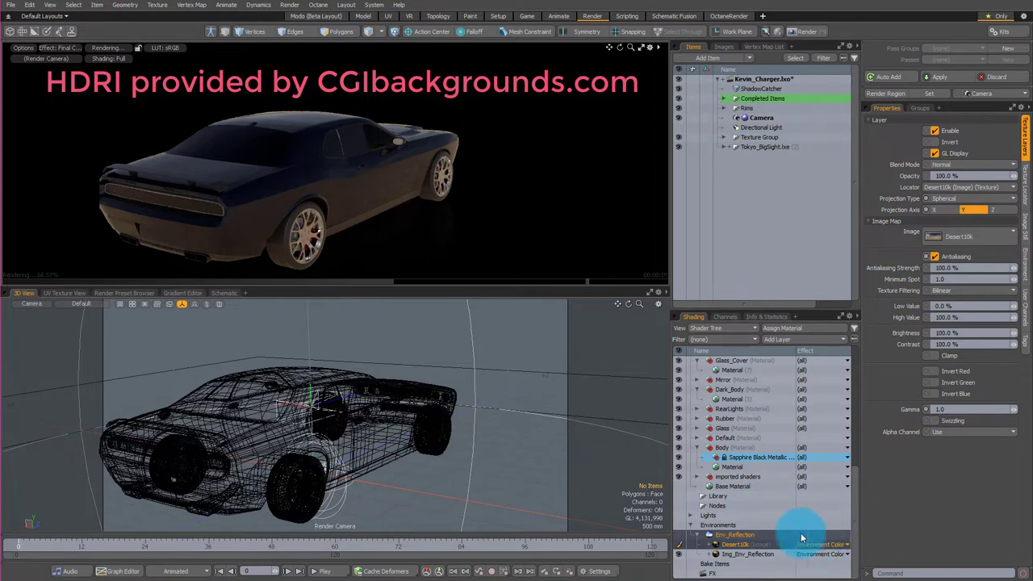
left_click(761, 536)
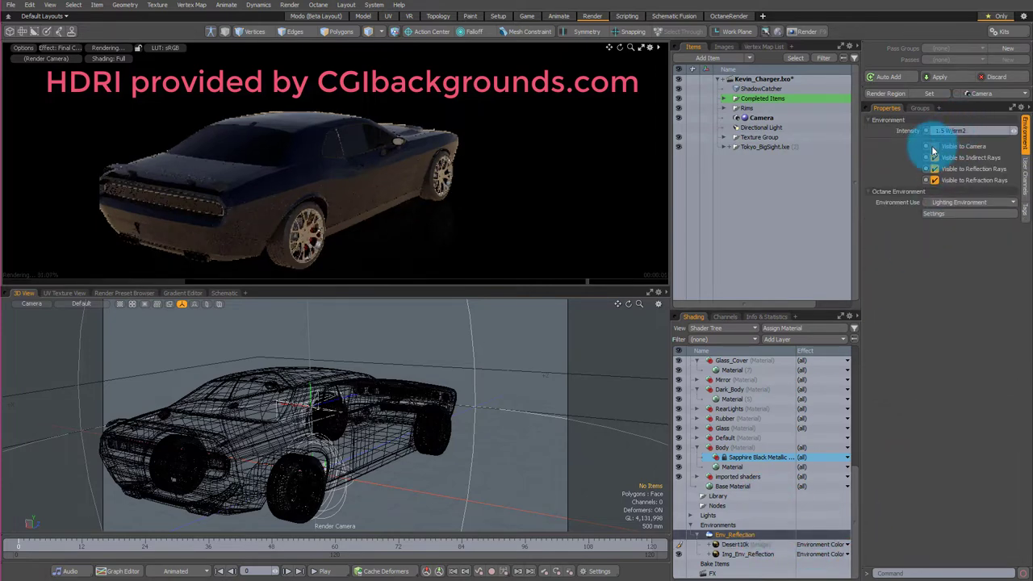
left_click_drag(341, 422, 391, 382, "alt")
left_click(272, 165)
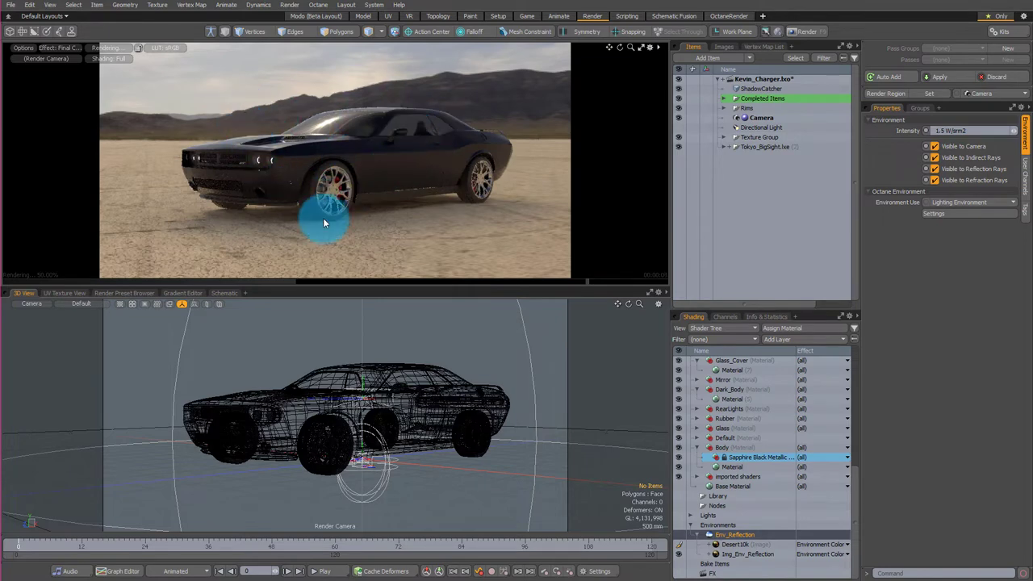
Frame the car from a higher front three-quarter angle and turn on the Directional Light to cast its shadow
middle_click_drag(346, 380, 401, 449)
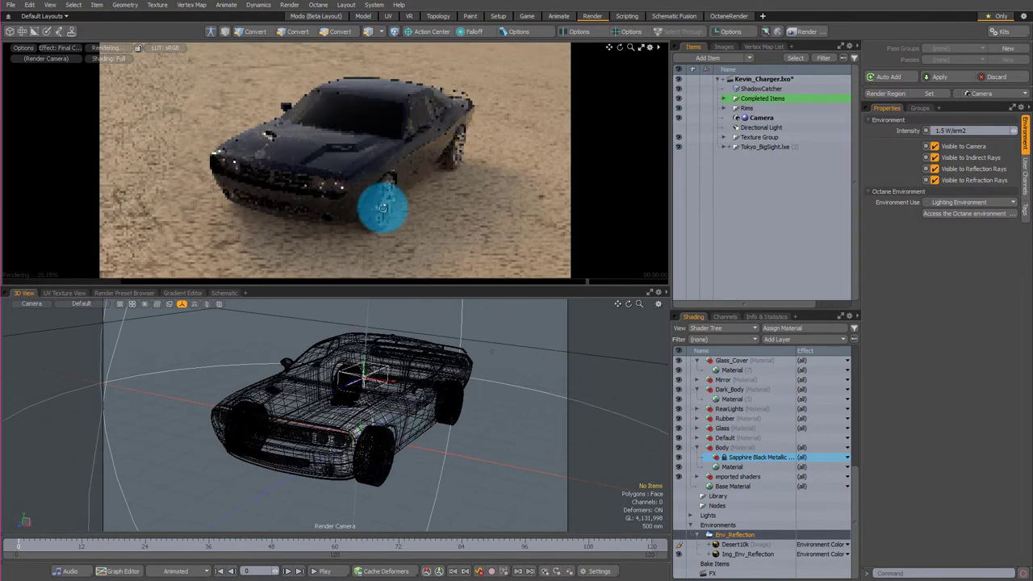
left_click_drag(429, 111, 414, 109, "alt")
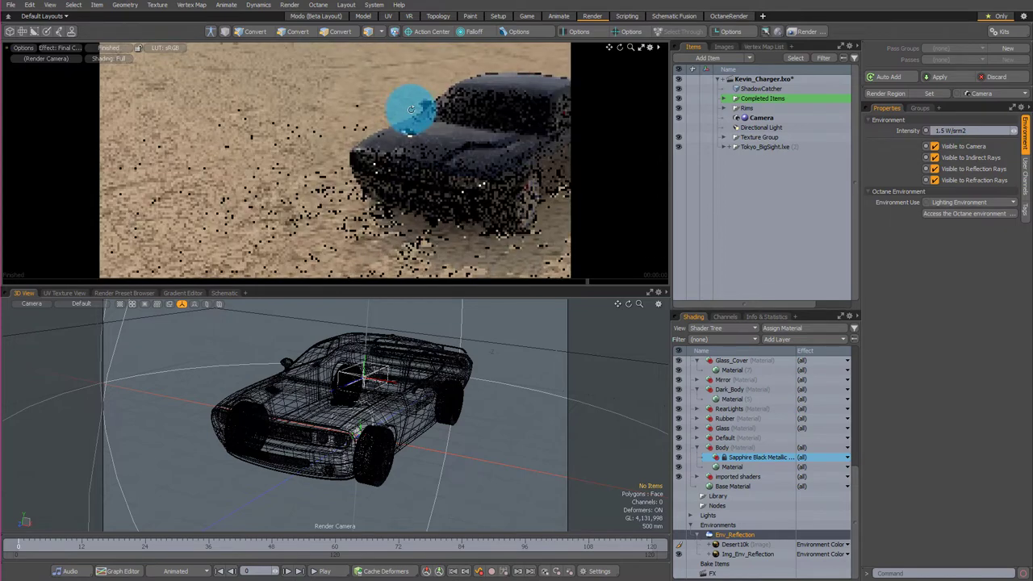
middle_click_drag(414, 109, 699, 116)
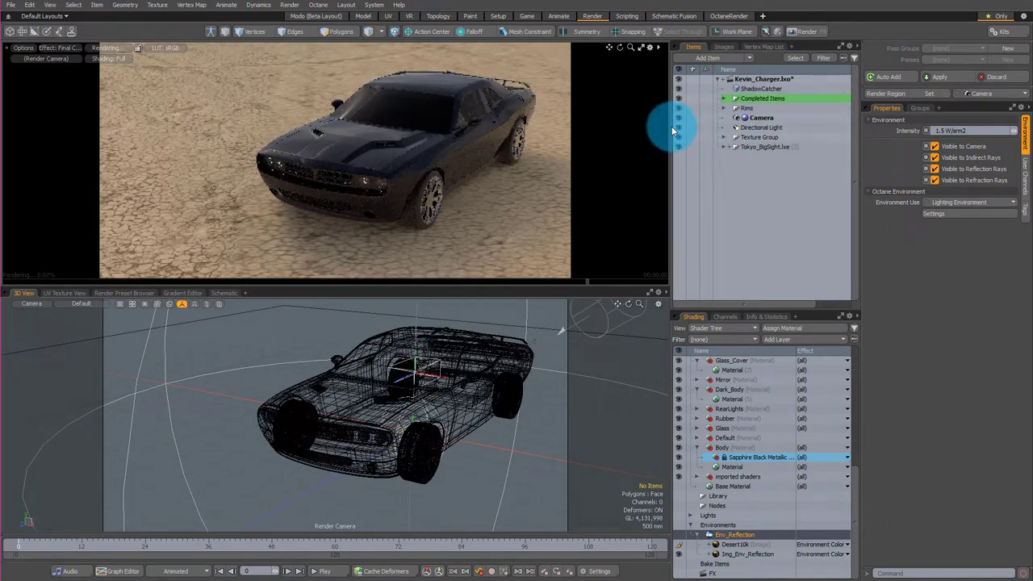
middle_click_drag(489, 311, 349, 84)
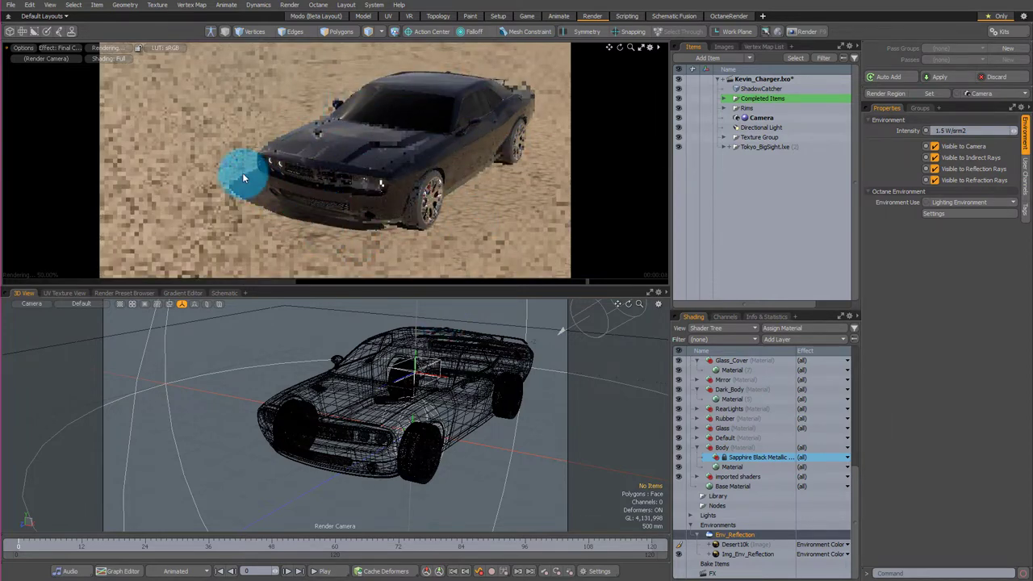
middle_click_drag(331, 246, 325, 129)
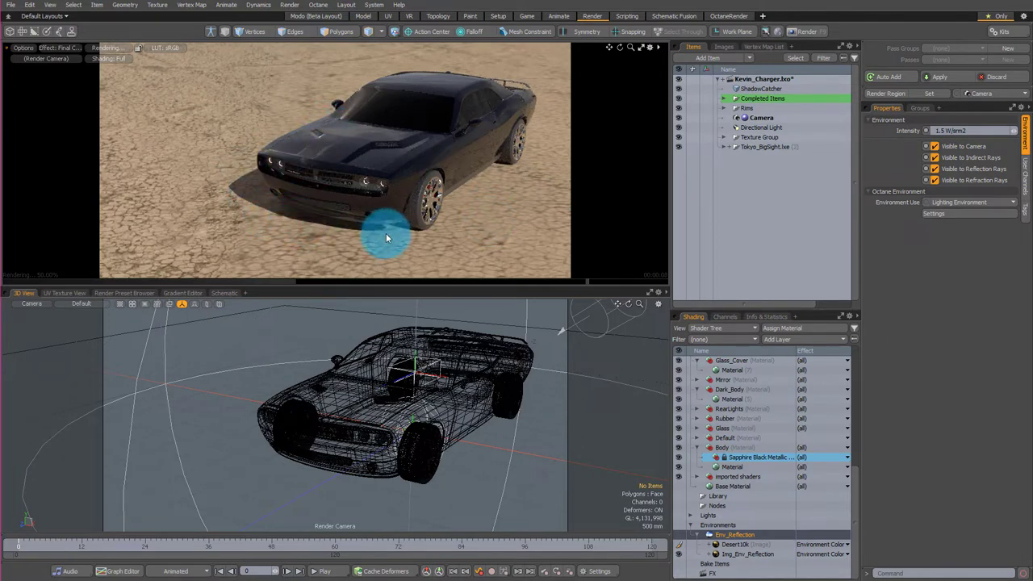
Rotate the Directional Light to -41.3° on X and -123.5° on Y so the car's shadow matches the desert lighting
middle_click_drag(558, 331, 629, 365)
left_click(629, 365)
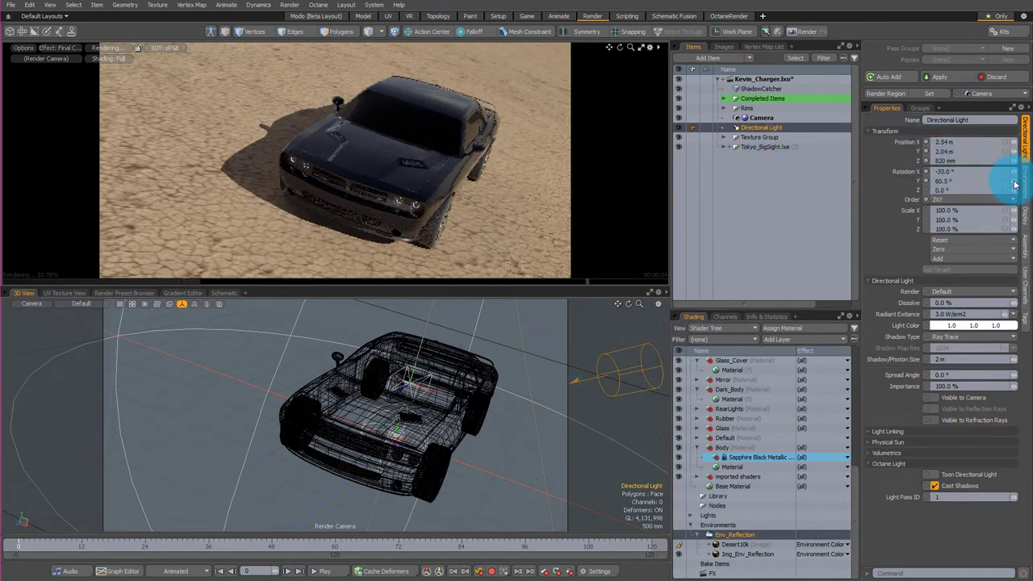
left_click_drag(1013, 180, 1013, 182)
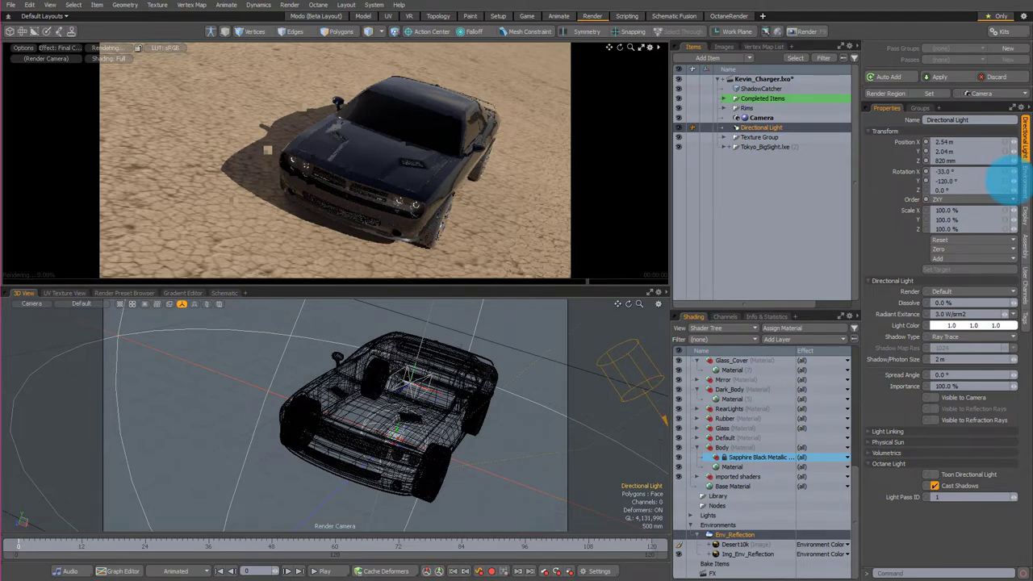
left_click_drag(403, 431, 391, 372, "alt")
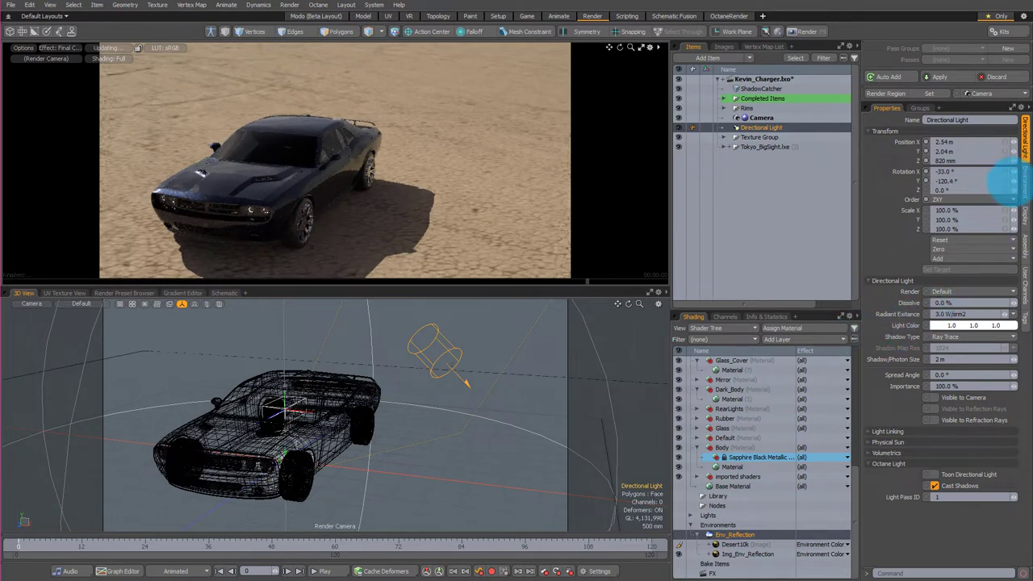
left_click_drag(1015, 177, 1014, 172)
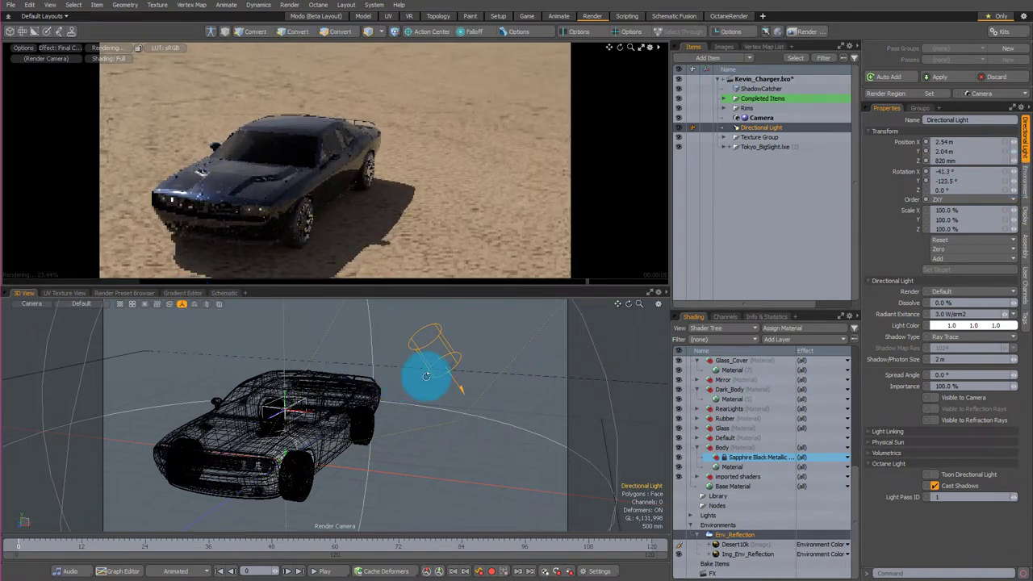
Lower the camera close to ground level and frame the car from a front three-quarter angle against the desert horizon
left_click_drag(450, 379, 304, 387, "alt")
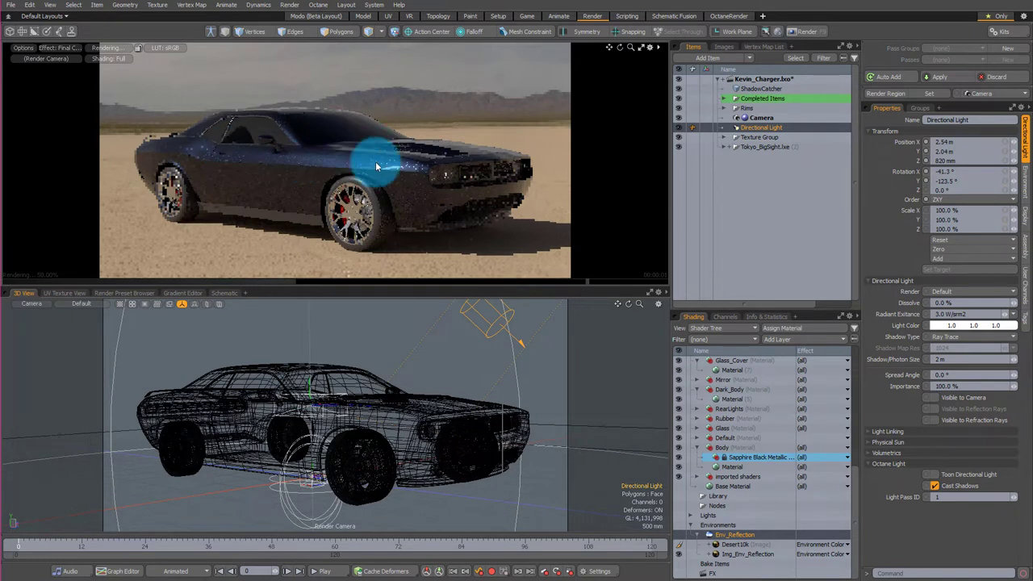
left_click_drag(375, 166, 417, 167)
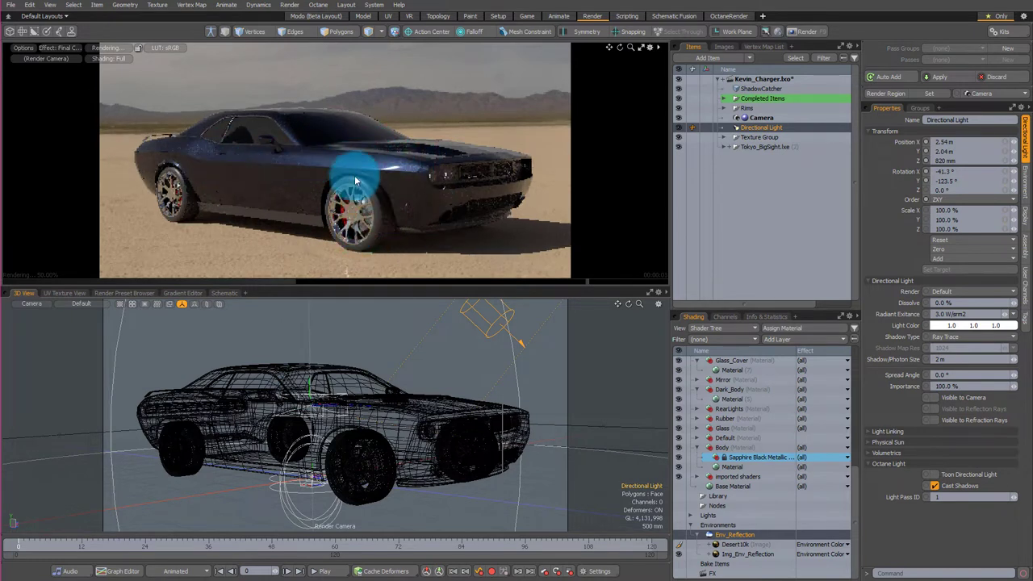
mouse_move(320, 176)
left_mouse_down()
mouse_move(219, 224)
mouse_move(329, 261)
mouse_move(387, 201)
mouse_move(442, 221)
mouse_move(411, 224)
mouse_move(378, 198)
mouse_move(396, 214)
mouse_move(414, 171)
mouse_move(230, 176)
left_mouse_up()
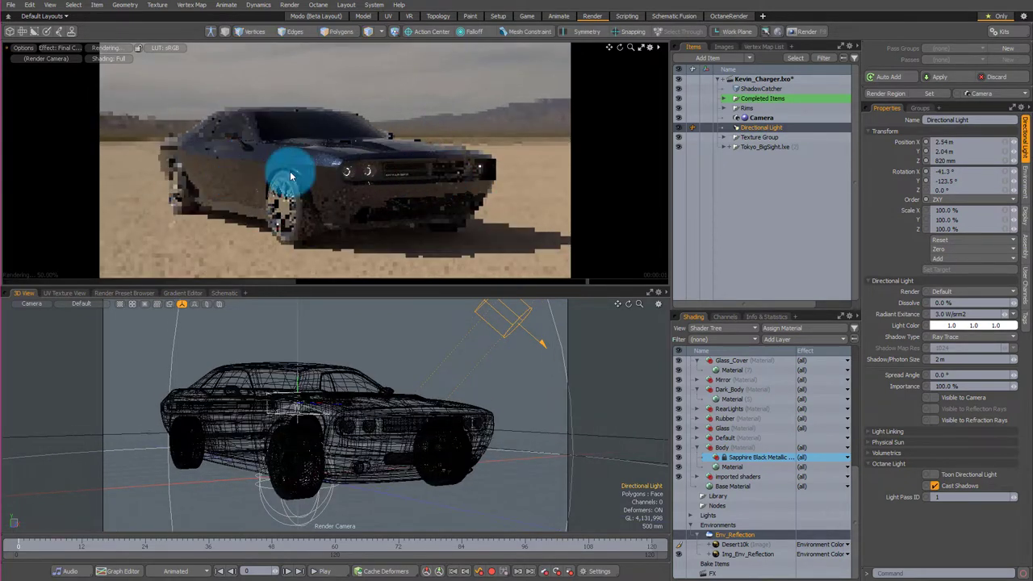
mouse_move(332, 177)
left_mouse_down()
mouse_move(351, 166)
mouse_move(230, 103)
left_mouse_up()
left_click_drag(265, 139, 196, 182)
left_click_drag(196, 218, 382, 195)
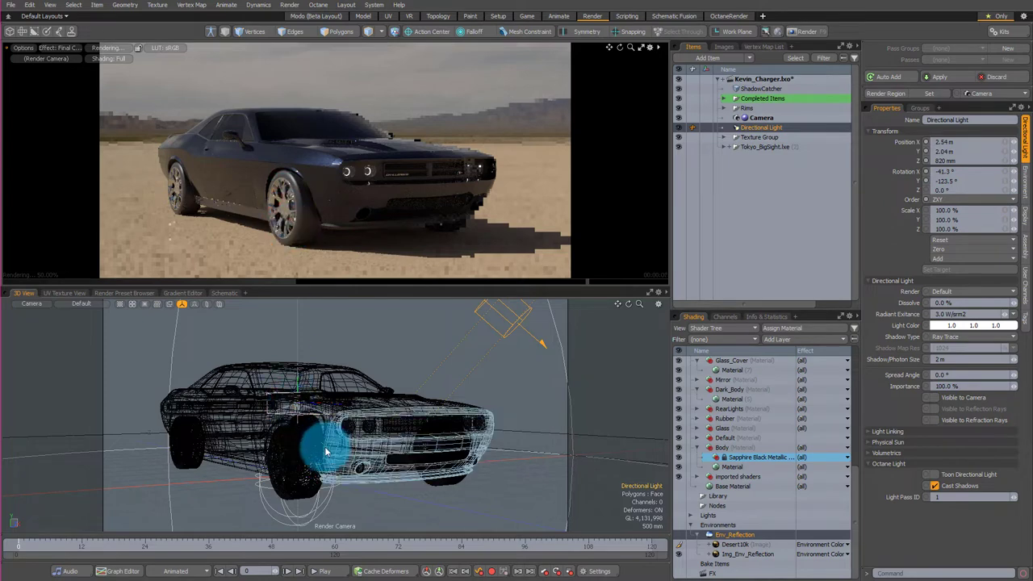
Select the passenger front tire's Rubber_Tire material and darken its specular color to 0.74 gray
left_click(312, 467)
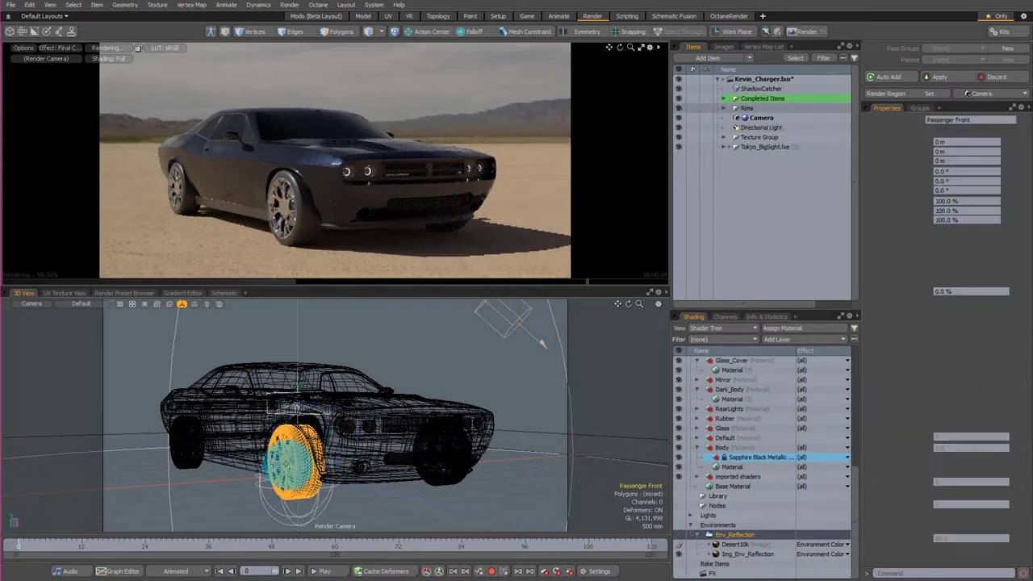
left_click(311, 464)
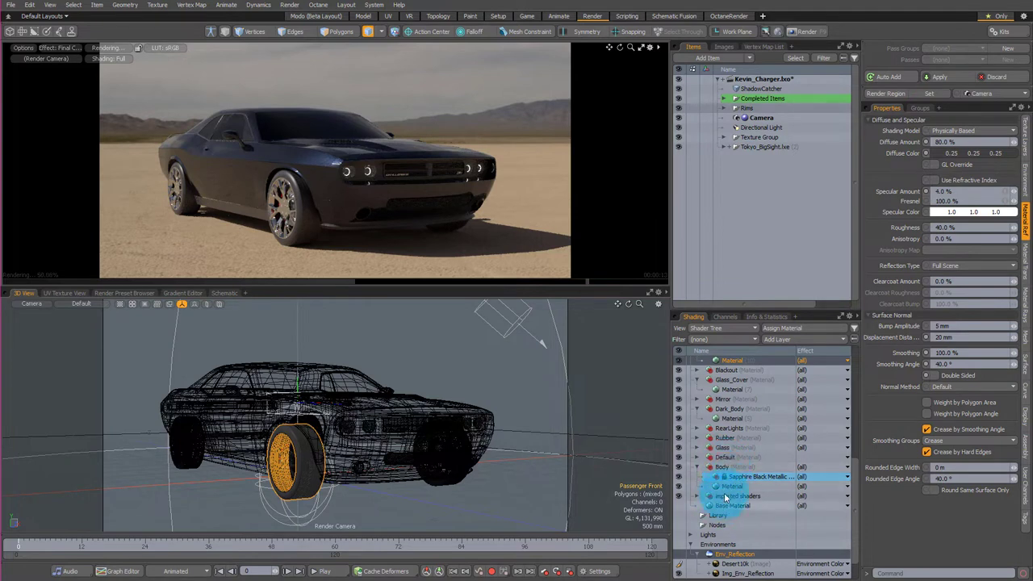
scroll(764, 370, "up", 3)
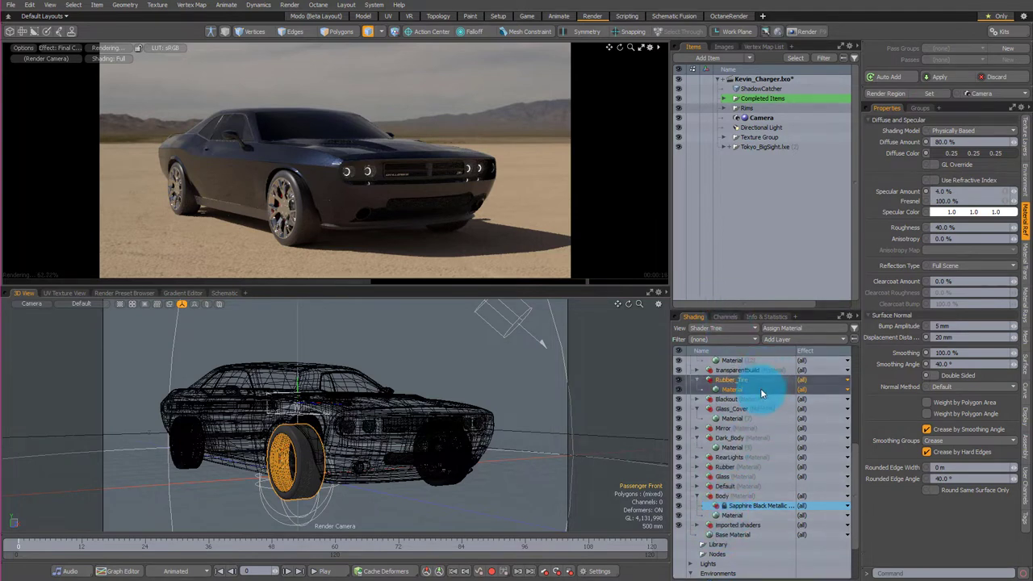
left_click(747, 389)
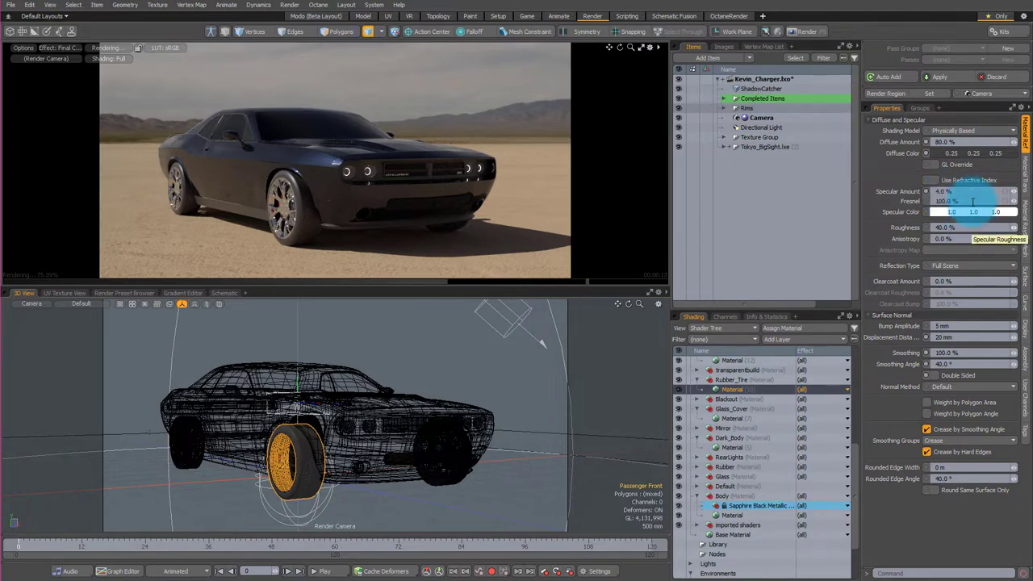
left_click(972, 211)
left_click_drag(671, 244, 678, 236)
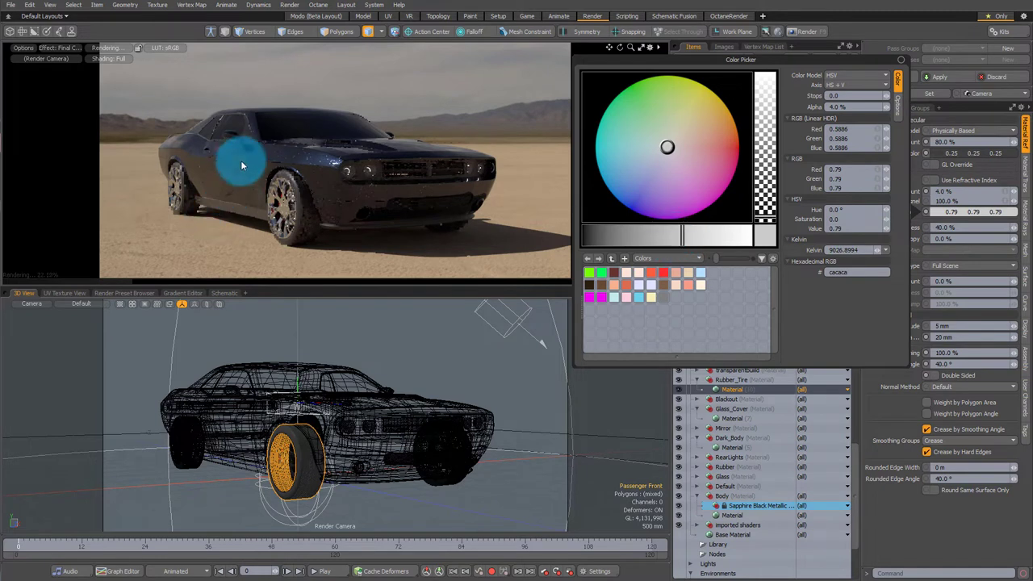
mouse_move(680, 232)
left_mouse_down()
mouse_move(653, 234)
mouse_move(668, 233)
left_mouse_up()
Darken the Rubber_Tire material's diffuse color to 0.21 gray
left_click(968, 153)
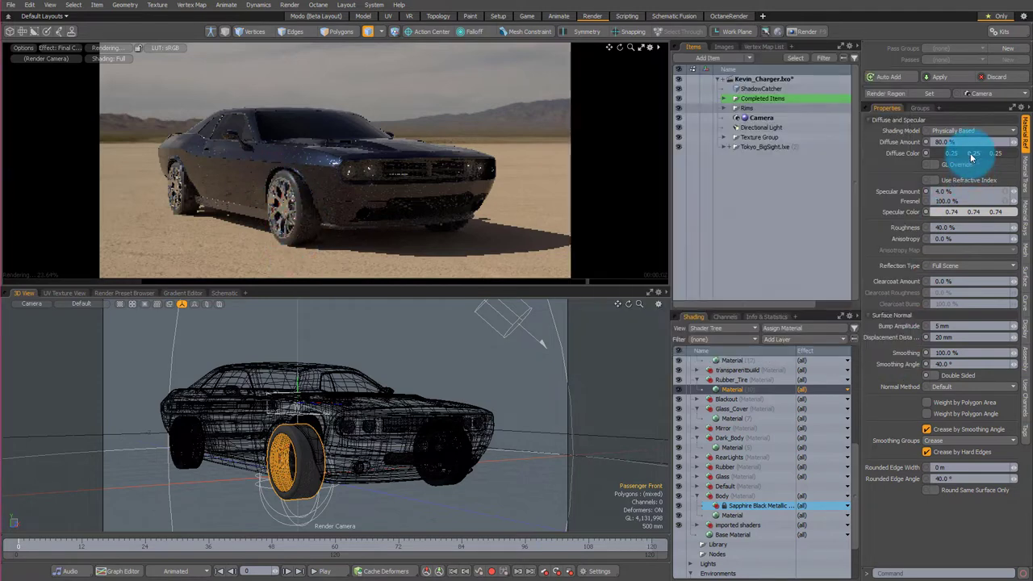
left_click_drag(589, 171, 589, 171)
left_click(950, 526)
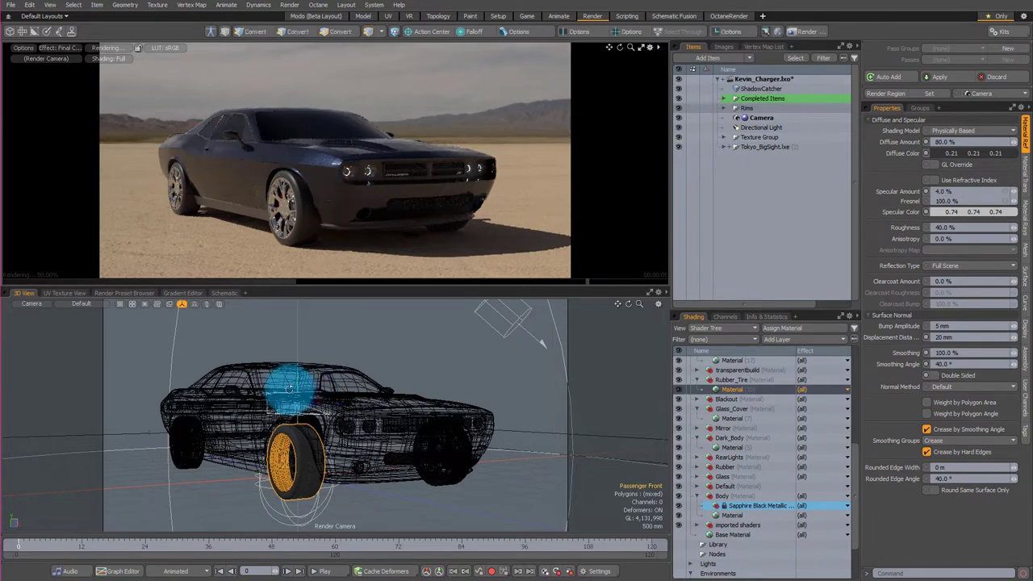
Reframe the car to show more of its side and open the Painted Car materials in the preset library
left_click_drag(288, 389, 341, 387, "alt")
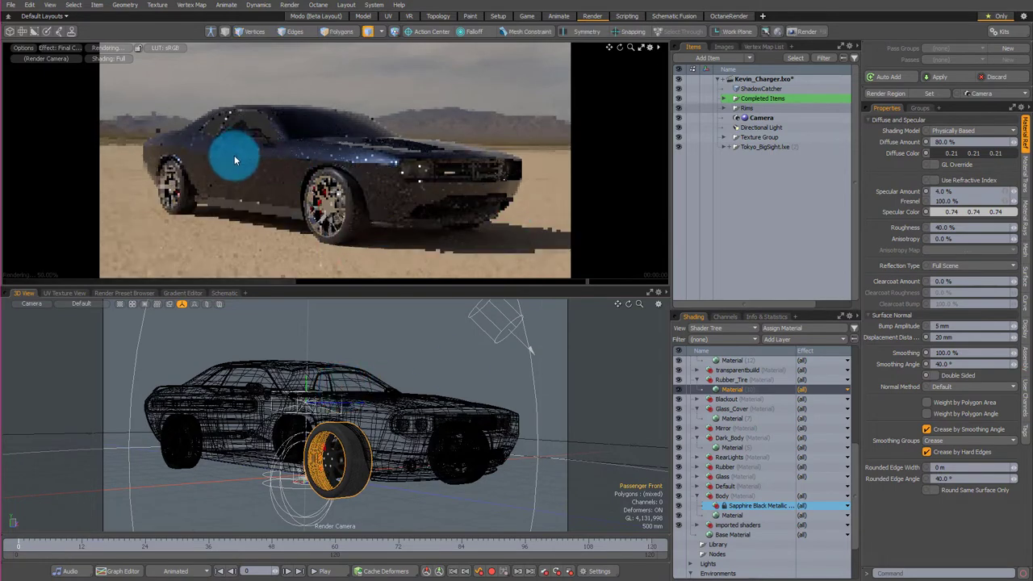
left_click_drag(387, 428, 392, 438, "alt")
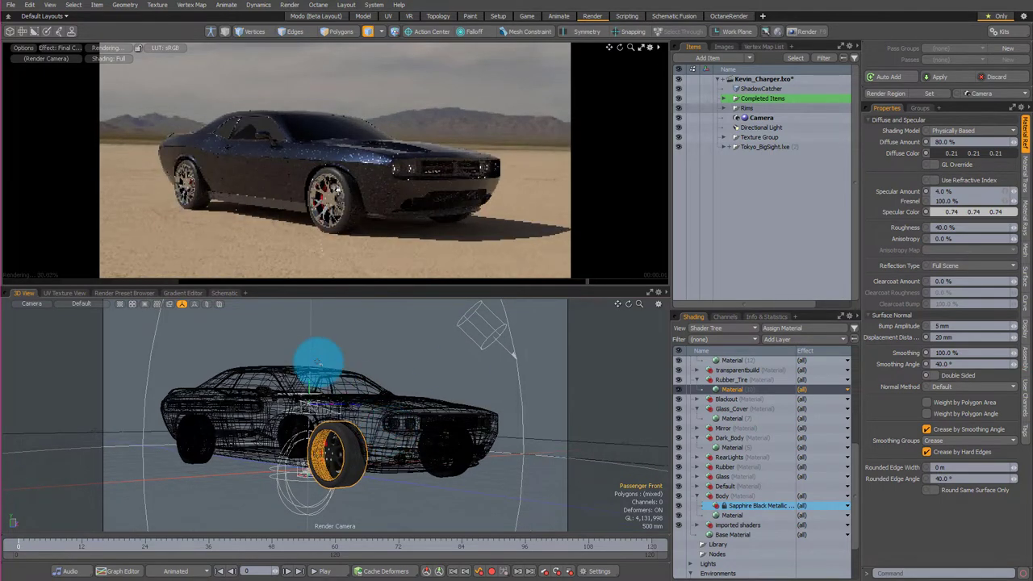
key("F6")
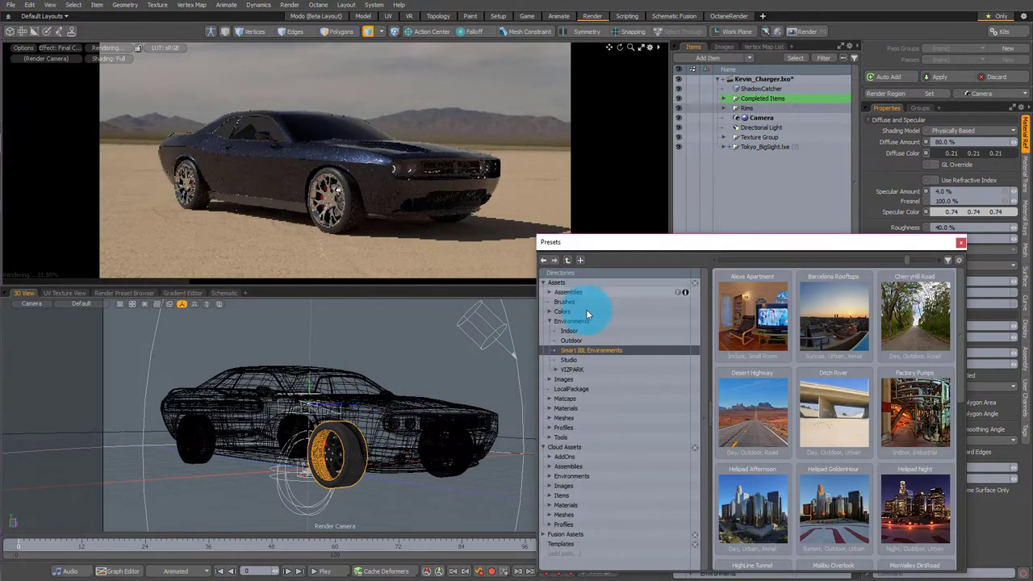
left_click(548, 408)
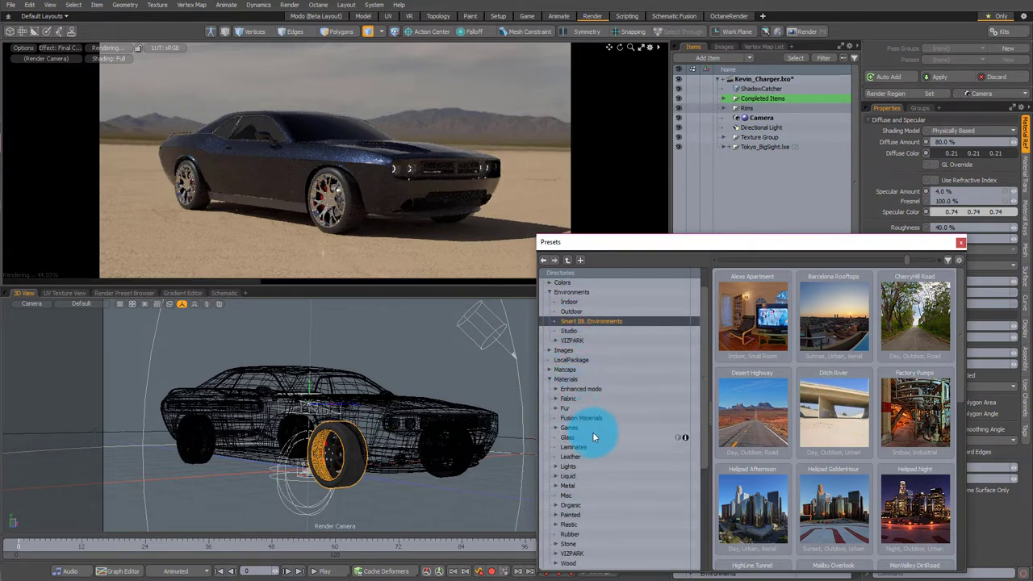
scroll(592, 432, "down", 2)
left_click(557, 457)
left_click(568, 465)
scroll(631, 442, "down", 1)
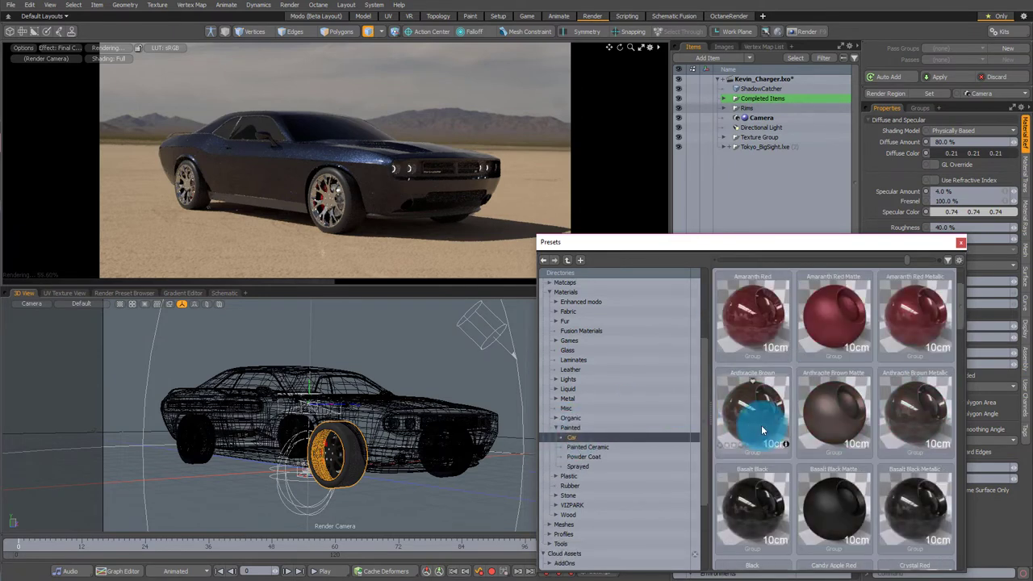
scroll(816, 424, "down", 5)
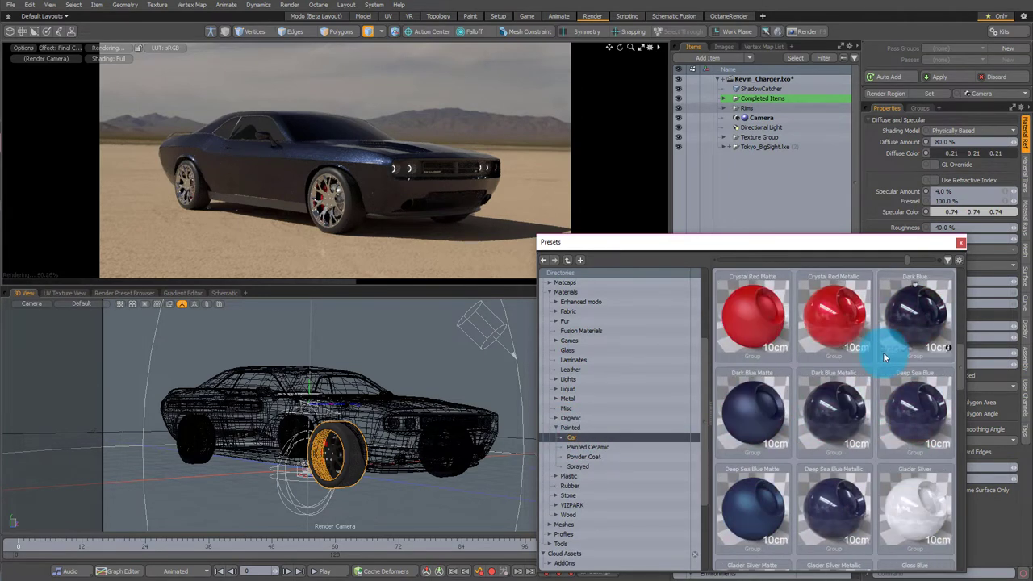
Try to apply the Glacier Silver car paint preset to the car body
left_click_drag(905, 485, 354, 167)
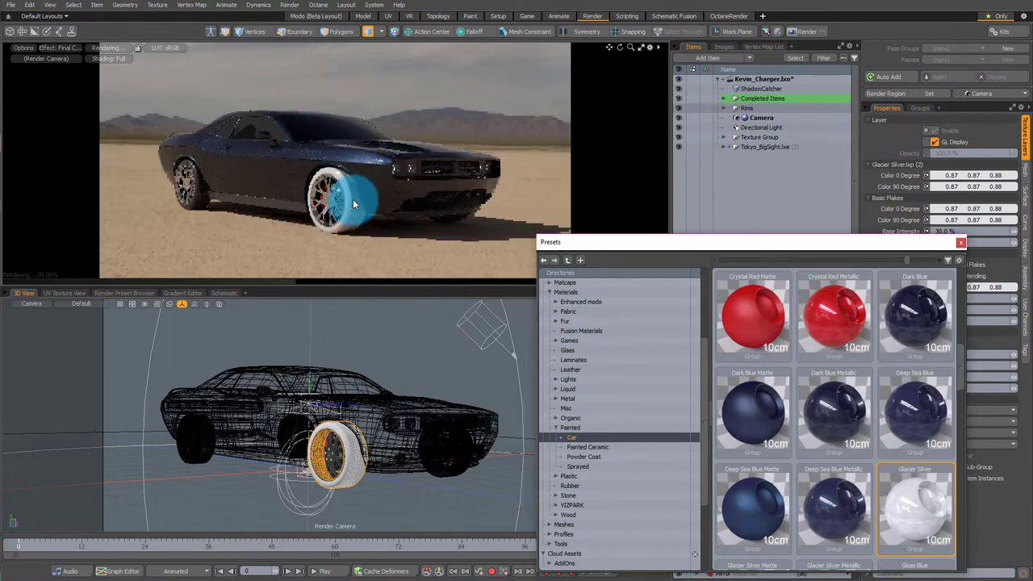
left_click(345, 169)
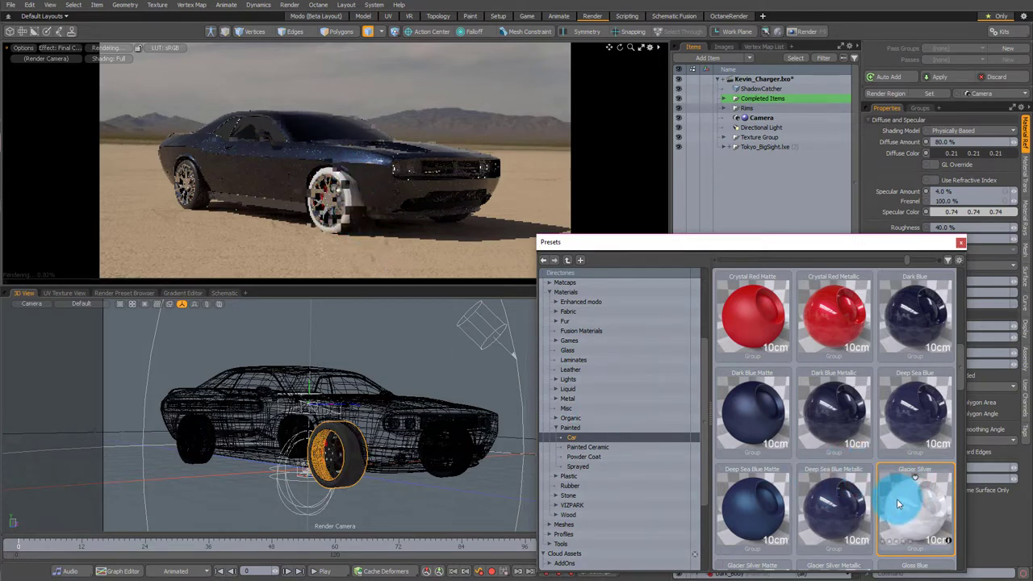
left_click_drag(897, 502, 372, 172)
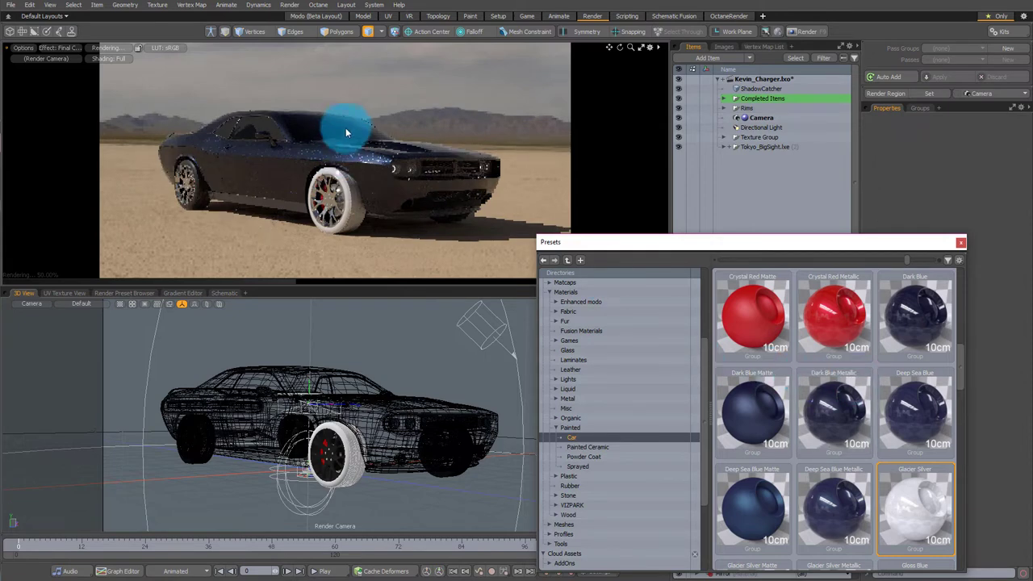
key("alt")
left_click_drag(350, 166, 354, 165, "alt")
key("ctrl+z")
left_click(353, 165)
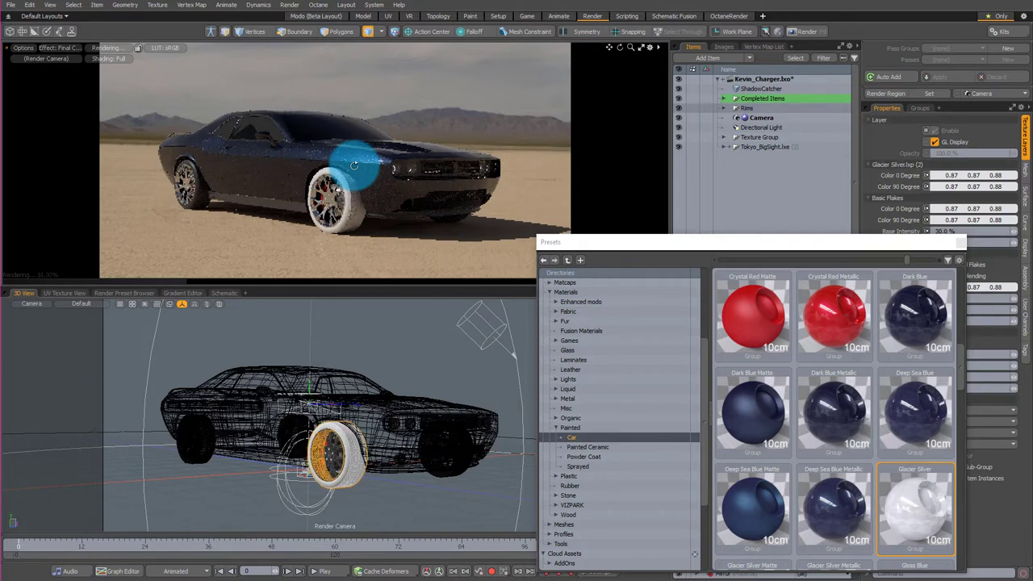
left_click(349, 232)
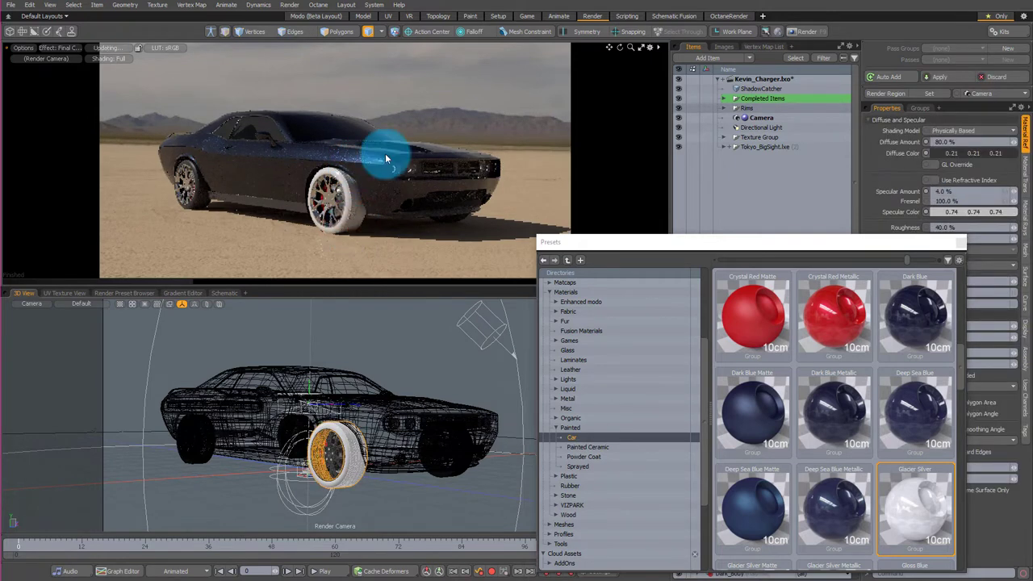
key("ctrl+z")
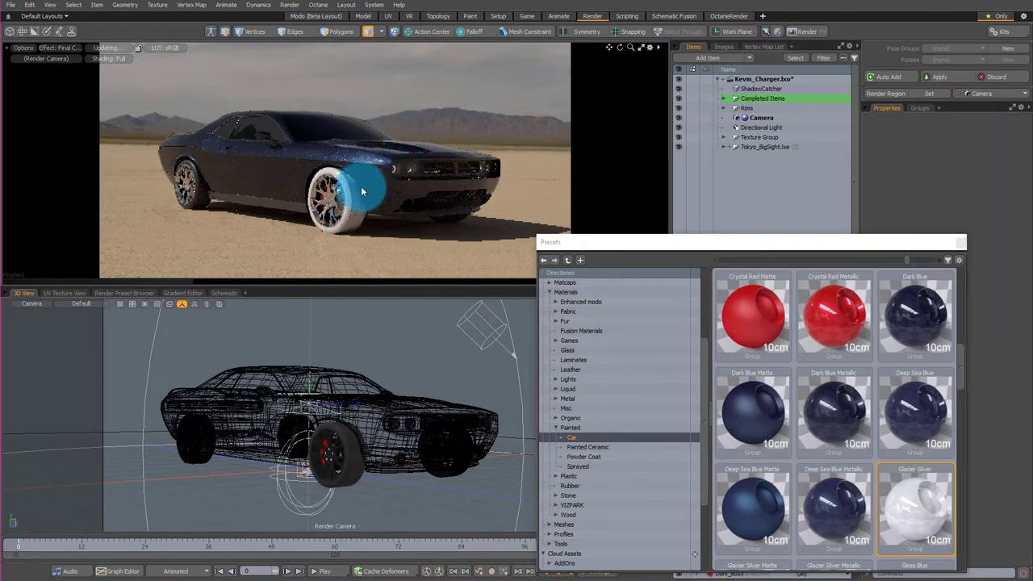
Adjust the camera angle slightly and apply the Glacier Silver car paint preset to the car body
left_click_drag(359, 206, 300, 191, "alt")
left_click_drag(220, 163, 285, 178, "alt")
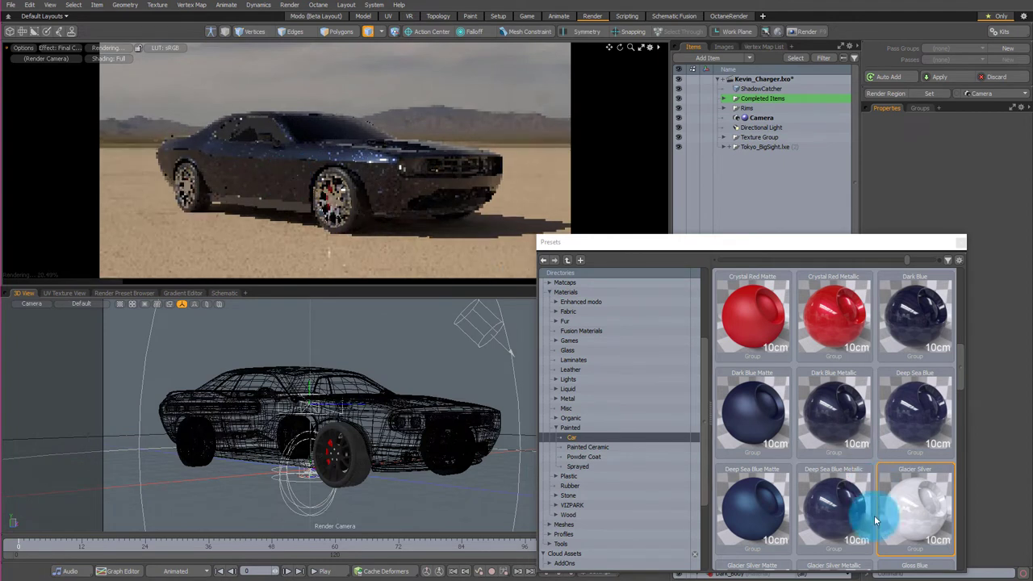
left_click_drag(874, 515, 254, 167)
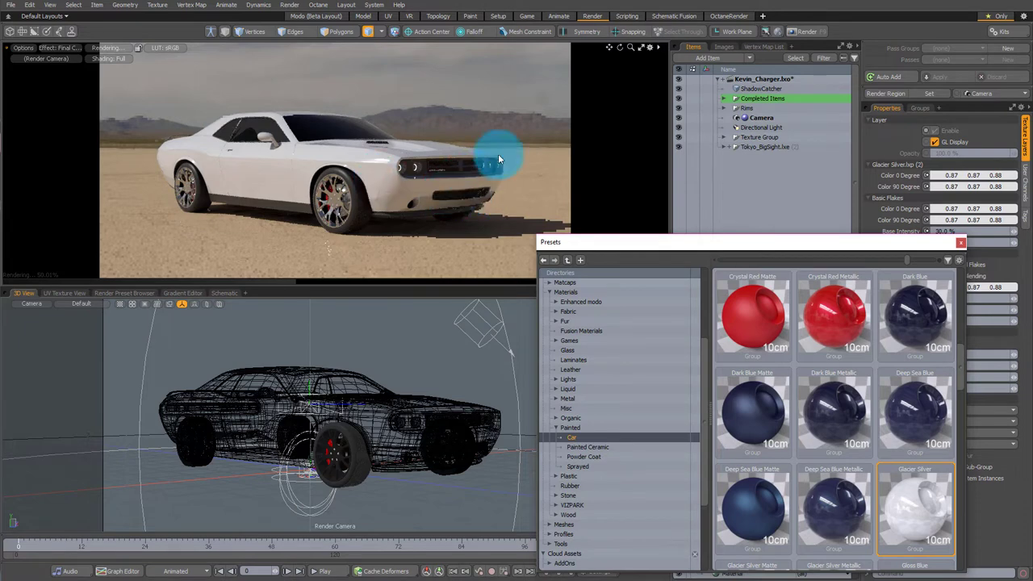
Replace the car body's paint with the Candy Apple Red preset
scroll(836, 326, "up", 3)
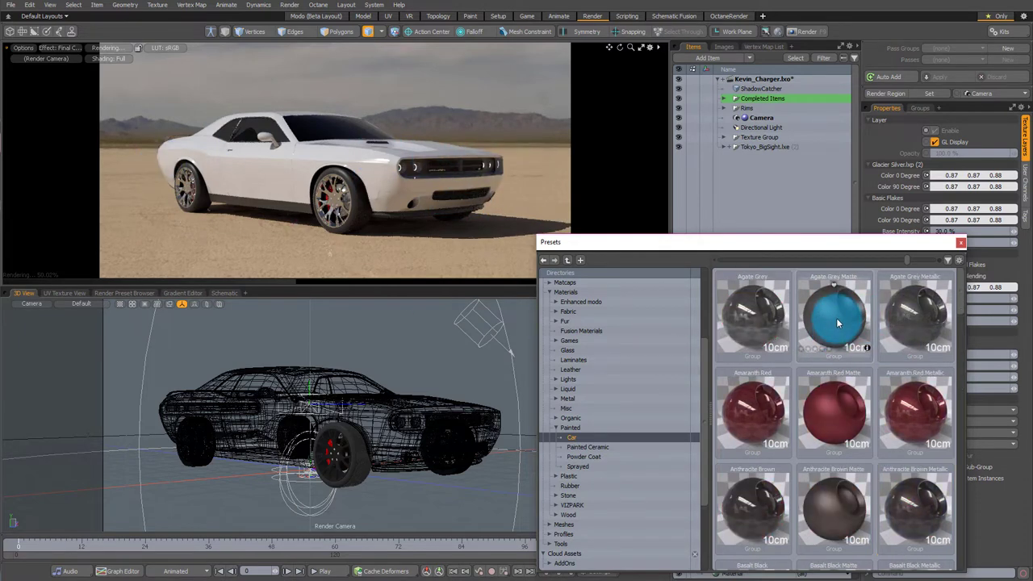
left_click(836, 407)
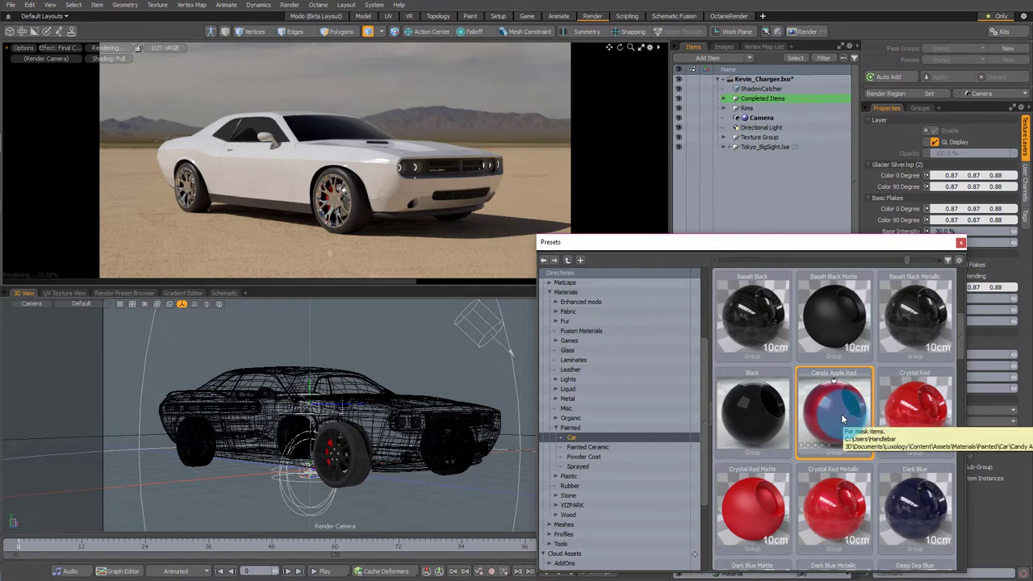
left_click_drag(840, 413, 250, 165)
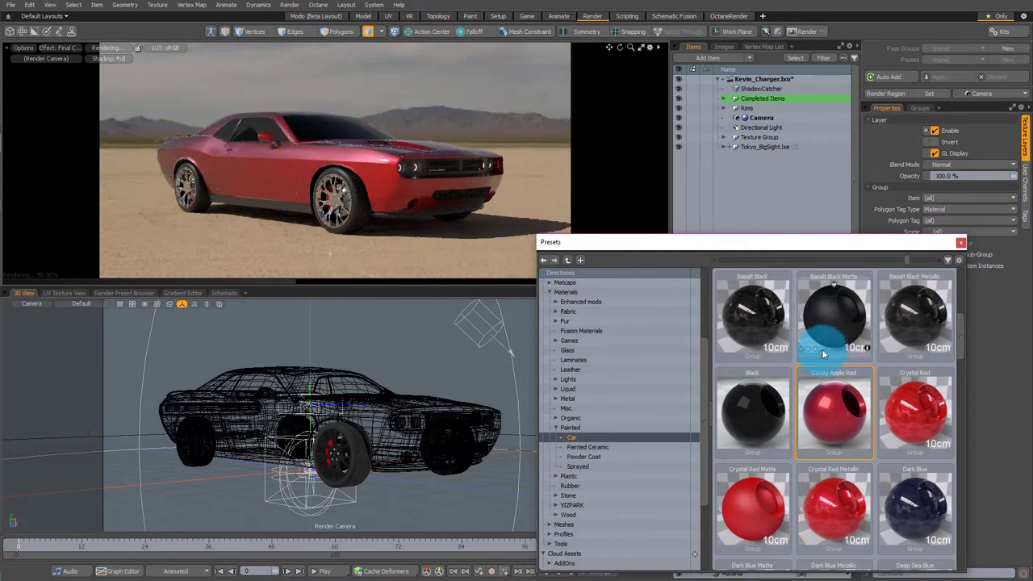
Find the Orion Silver Metallic car paint preset and apply it to the car body in place of Candy Apple Red
scroll(823, 359, "down", 5)
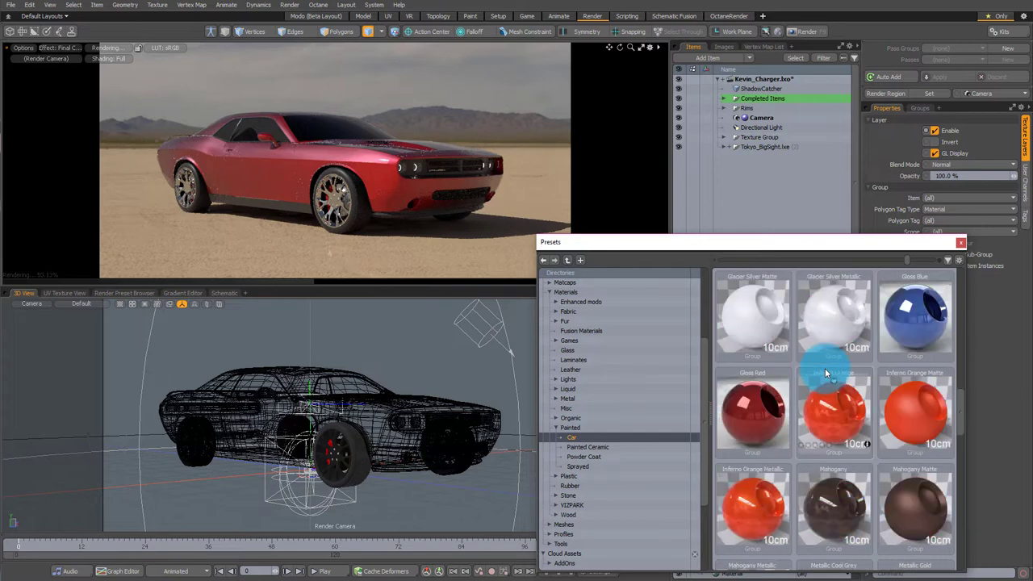
scroll(823, 373, "down", 3)
scroll(821, 377, "down", 1)
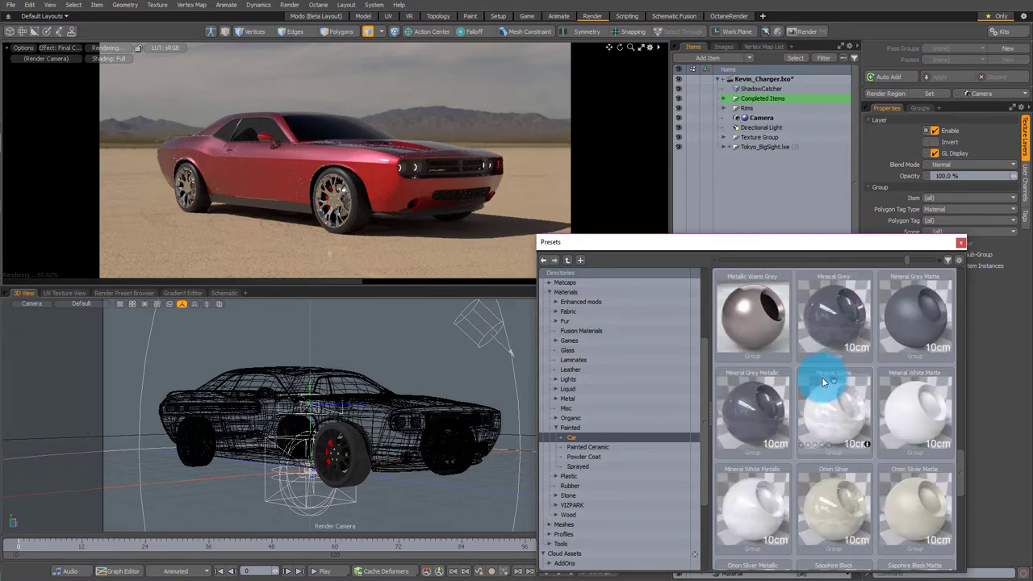
scroll(817, 368, "down", 1)
scroll(818, 368, "down", 1)
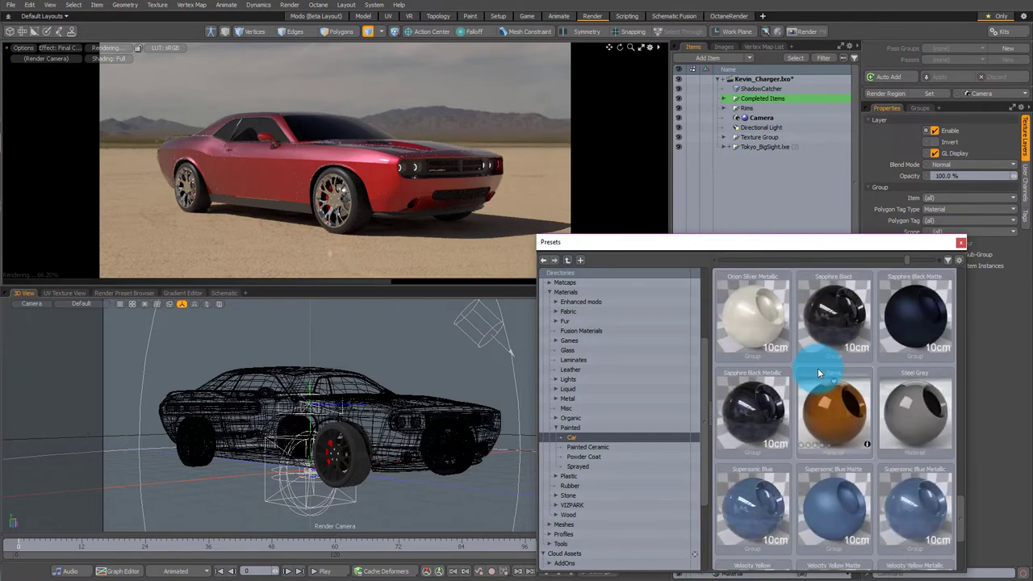
scroll(818, 373, "down", 1)
scroll(818, 373, "up", 1)
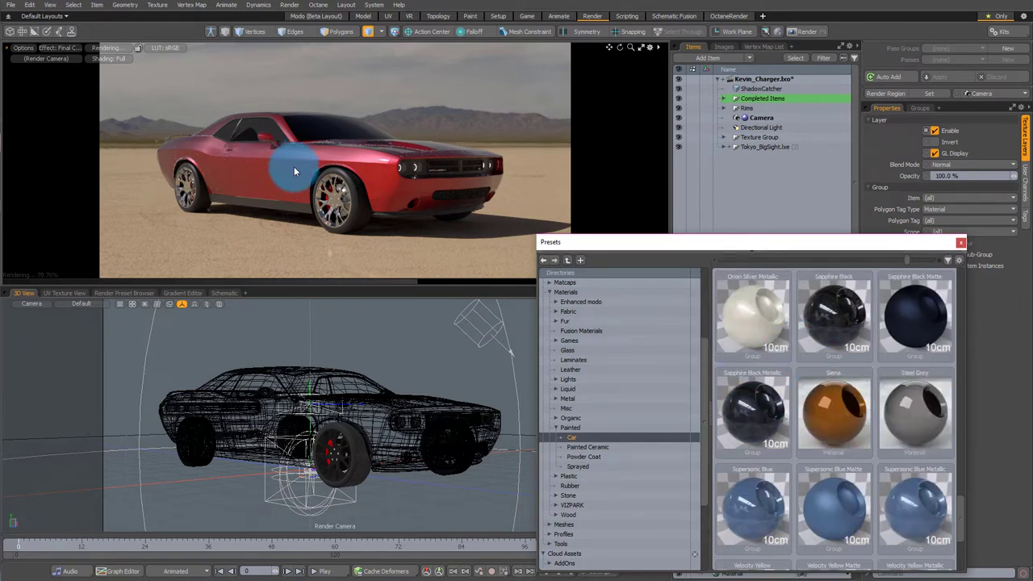
left_click_drag(332, 172, 376, 173)
left_click_drag(187, 172, 634, 192)
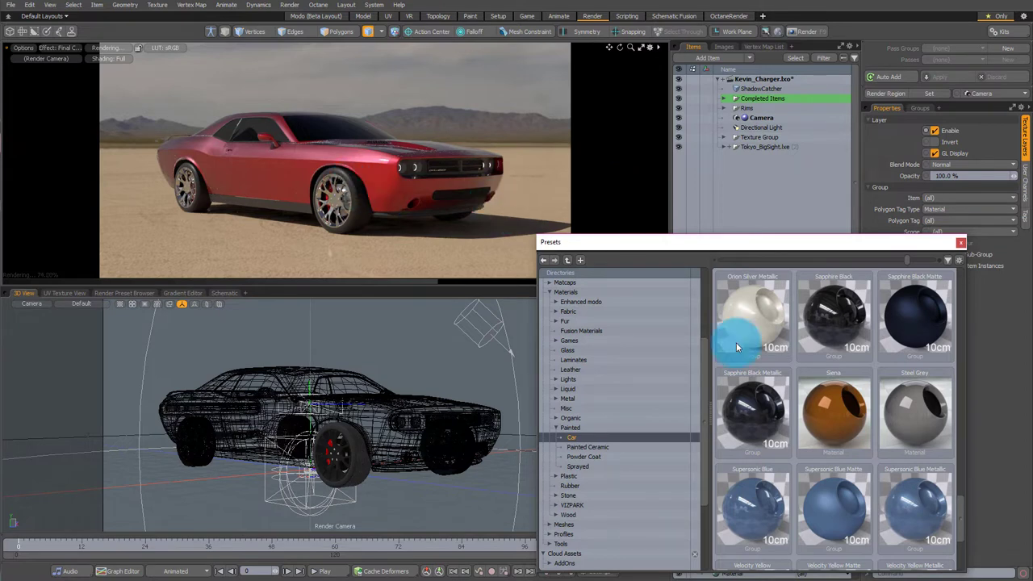
double_click(765, 310)
left_click_drag(394, 129, 204, 184)
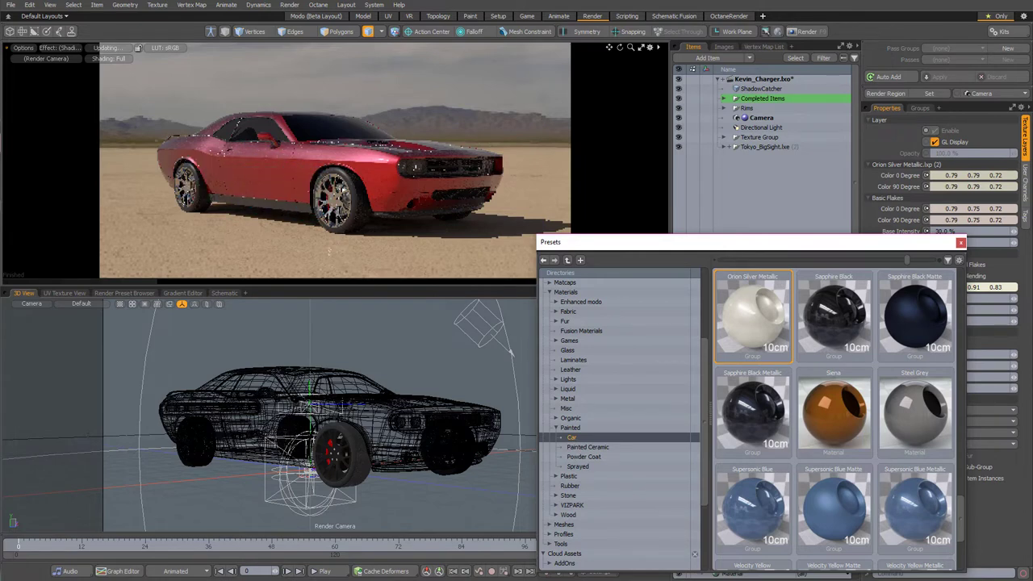
left_click(165, 160)
left_click(294, 166)
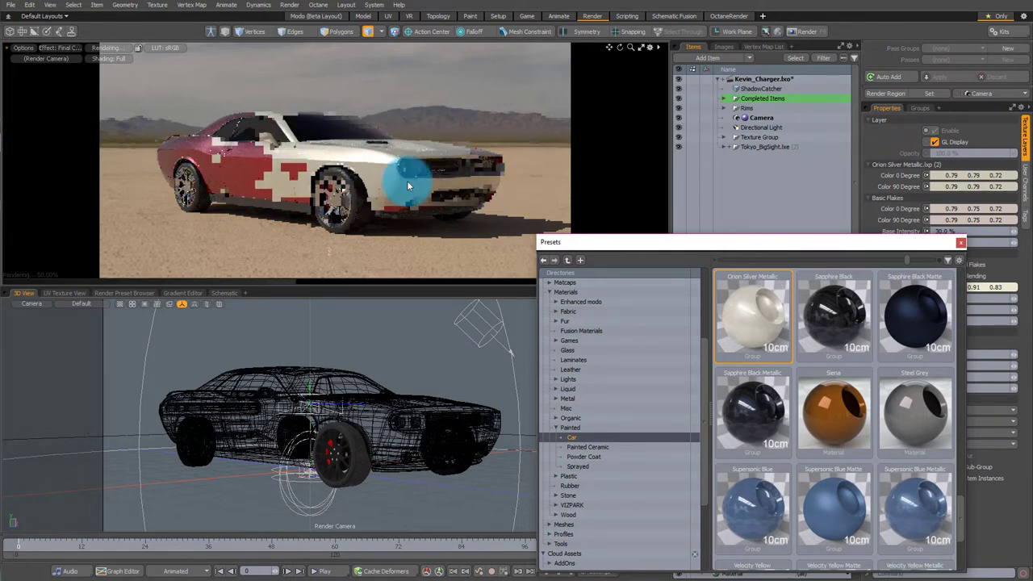
Check the repainted body in the render preview and close the preset library
mouse_move(393, 185)
left_mouse_down()
mouse_move(269, 173)
mouse_move(330, 204)
mouse_move(413, 198)
left_mouse_up()
mouse_move(421, 151)
left_mouse_down()
mouse_move(203, 134)
mouse_move(207, 166)
left_mouse_up()
left_click_drag(248, 234, 337, 137)
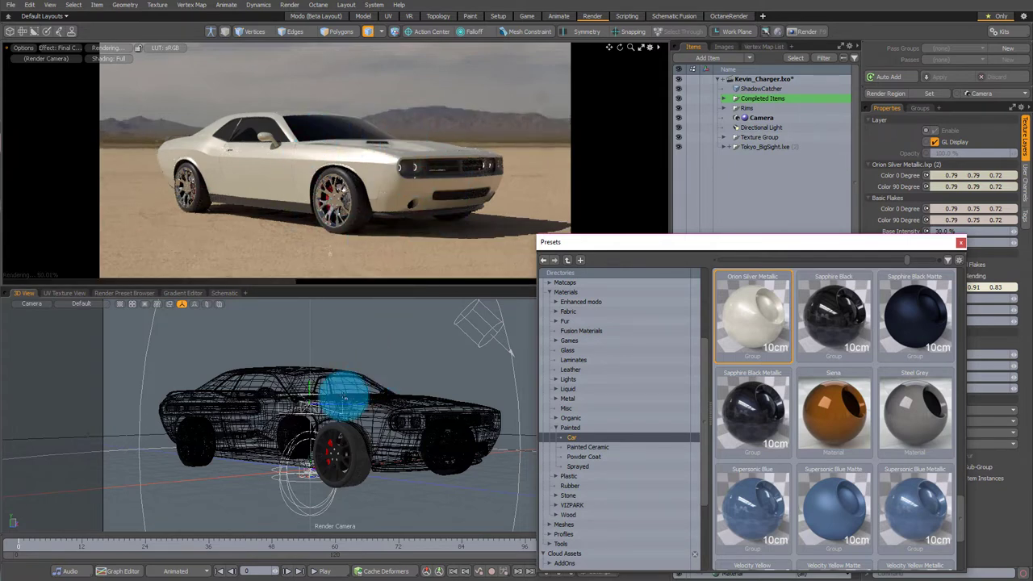
left_click_drag(305, 408, 290, 409)
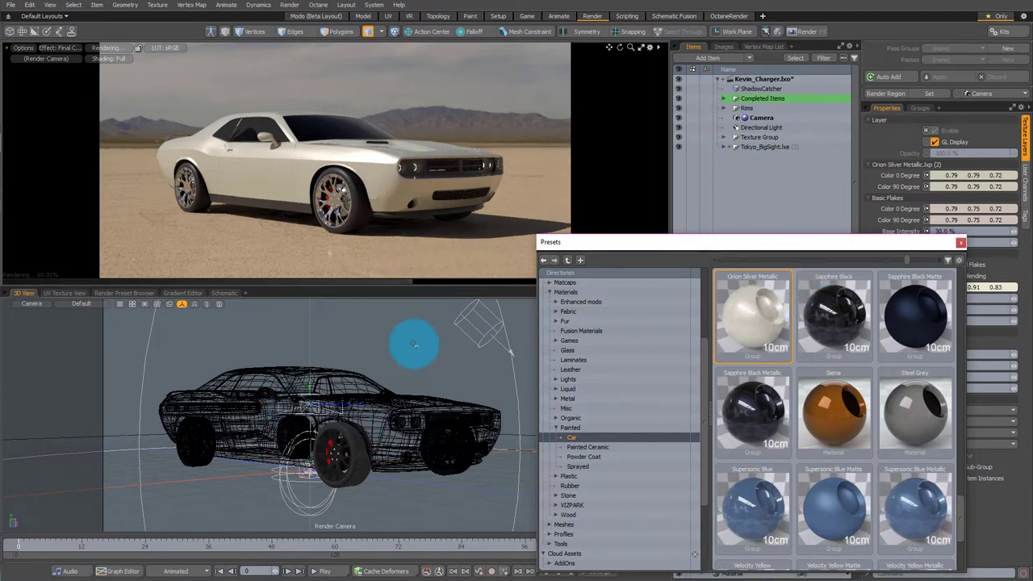
left_click(961, 242)
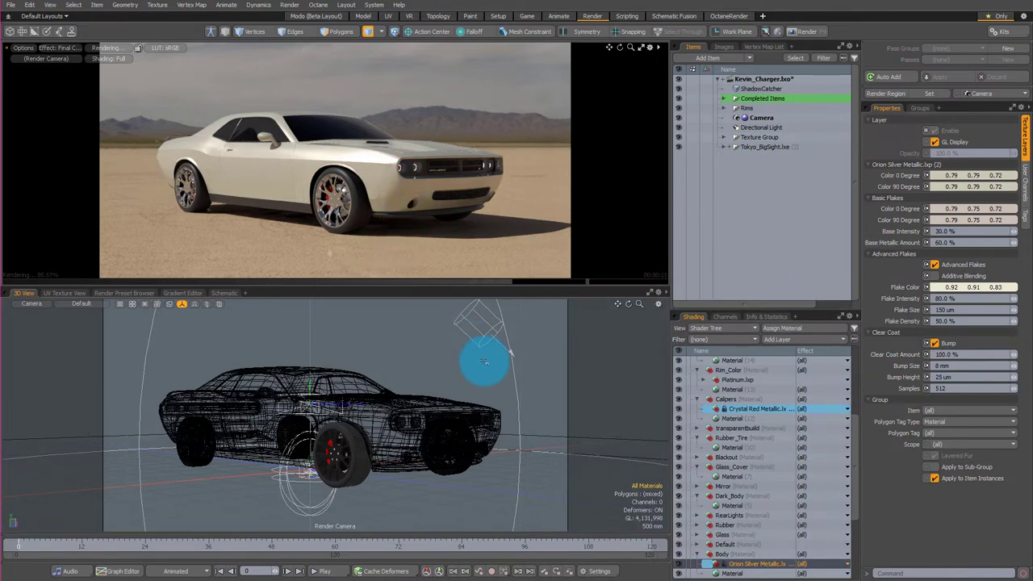
View the car from a higher front angle and set the directional light's Y rotation to -90°
left_click_drag(454, 385, 395, 377, "alt")
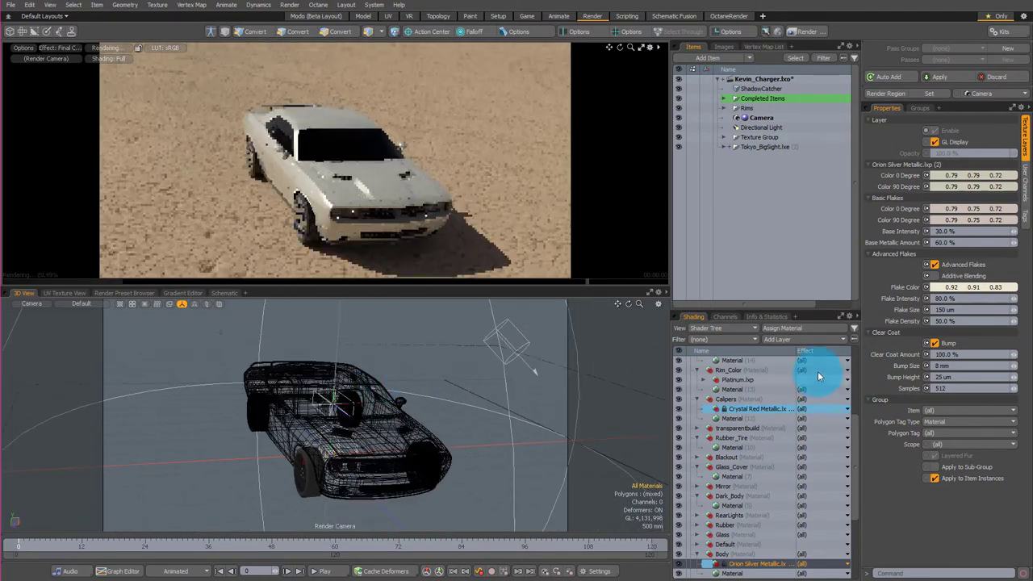
left_click(775, 129)
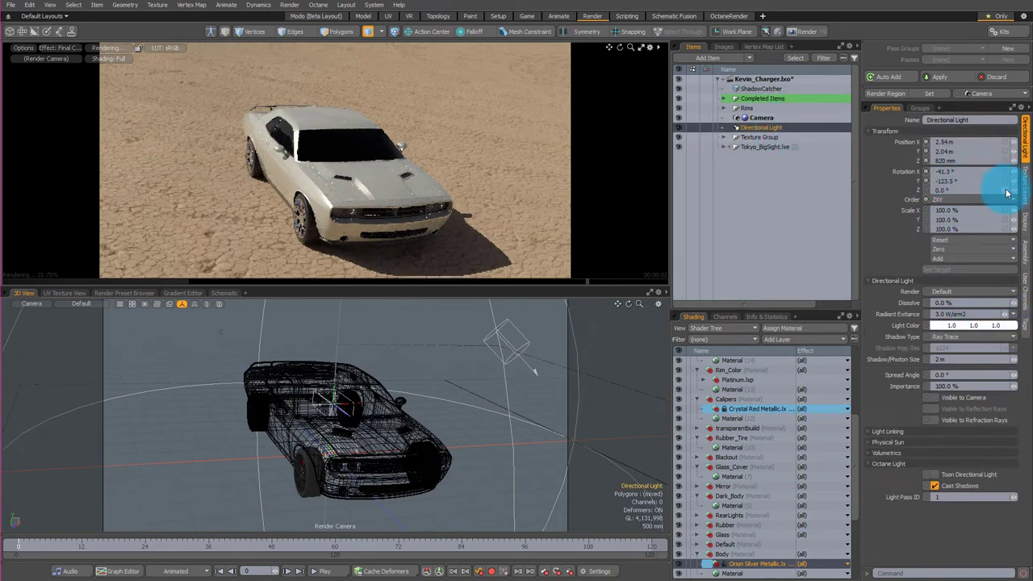
left_click_drag(1014, 186, 1013, 183)
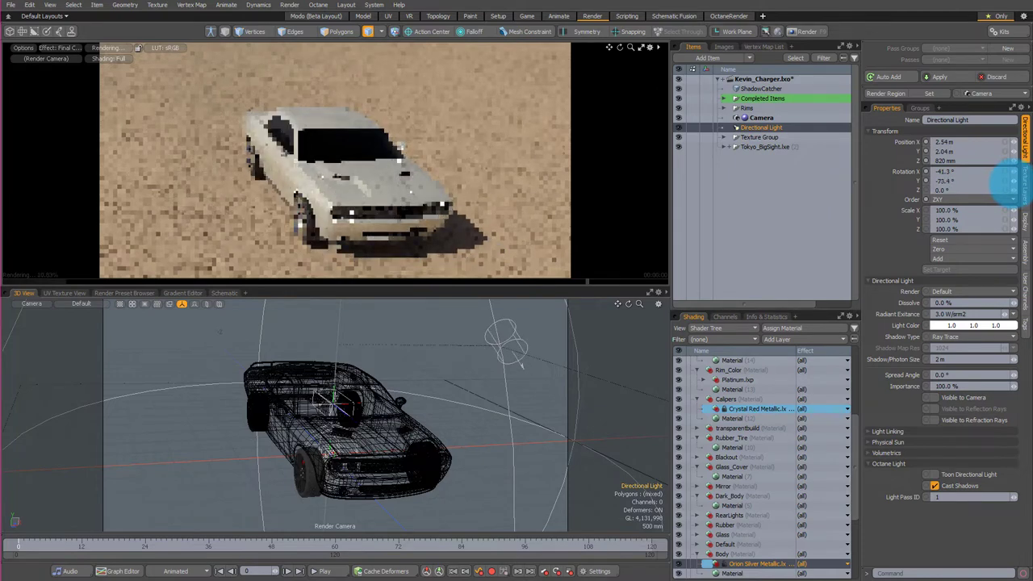
left_click_drag(1014, 179, 1014, 182)
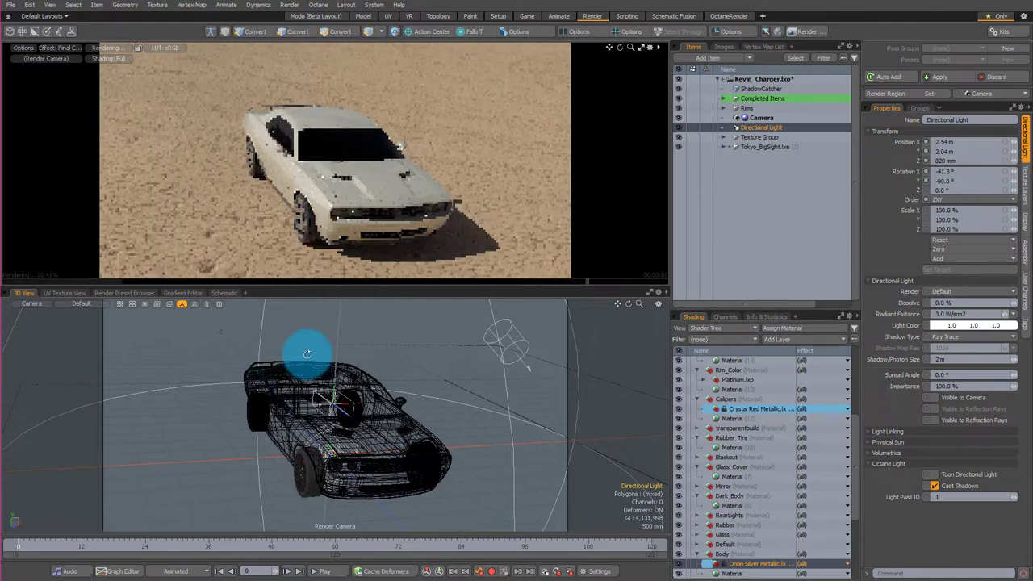
Set the directional light's spread angle to 10° and its radiant exitance to 2.0 W/srm2
left_click_drag(309, 357, 362, 369, "alt")
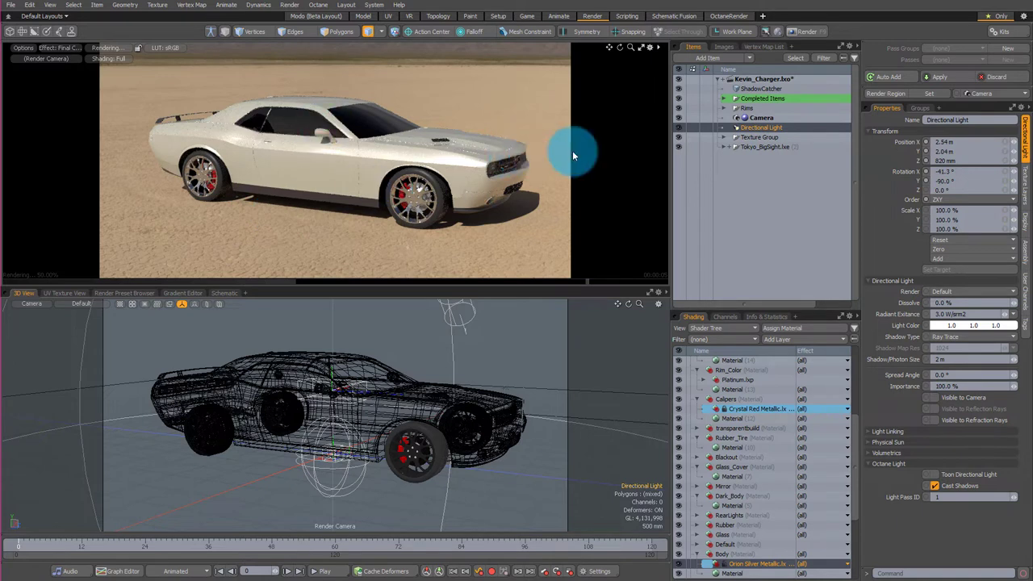
double_click(746, 127)
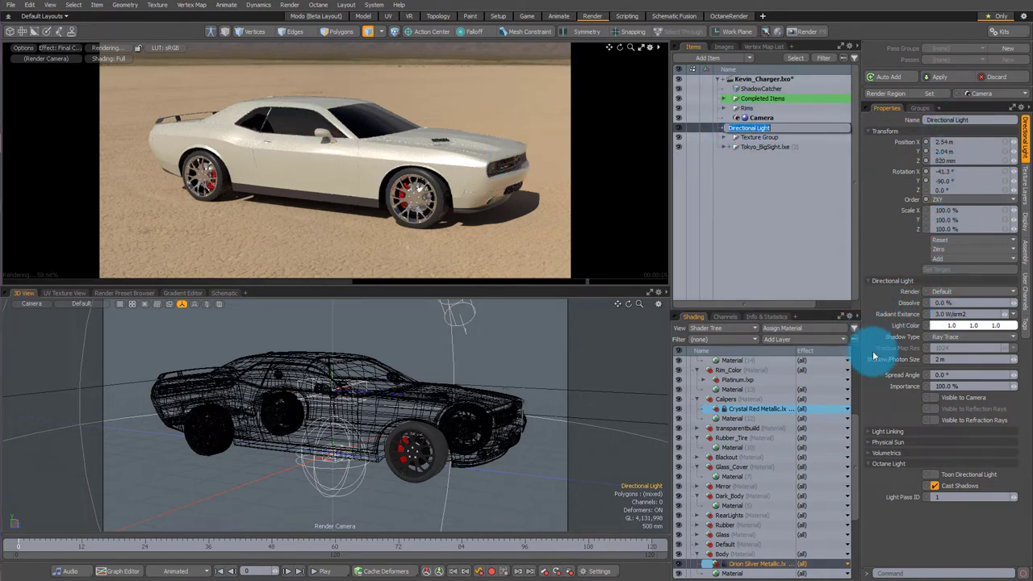
left_click(956, 373)
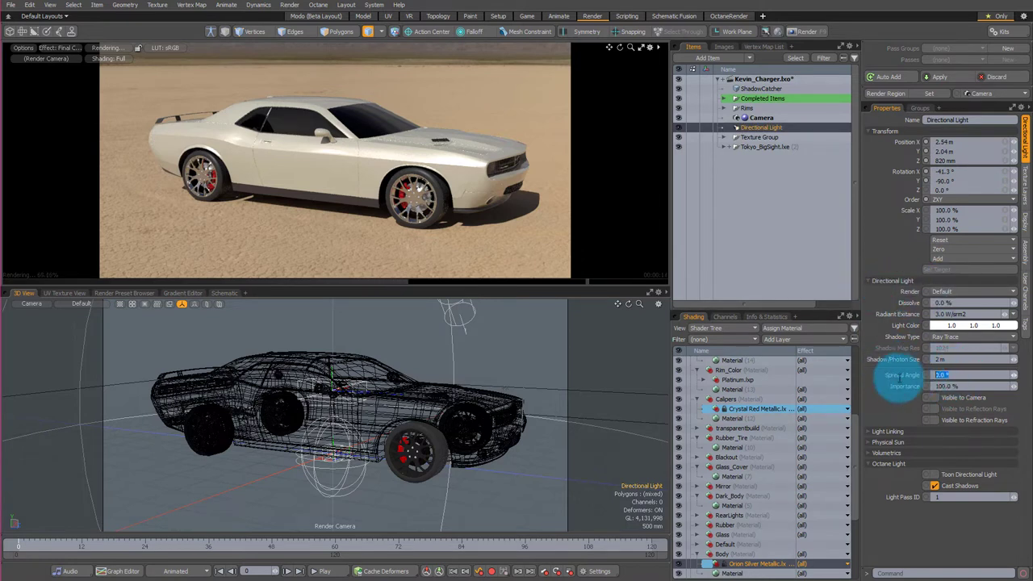
left_click(948, 376)
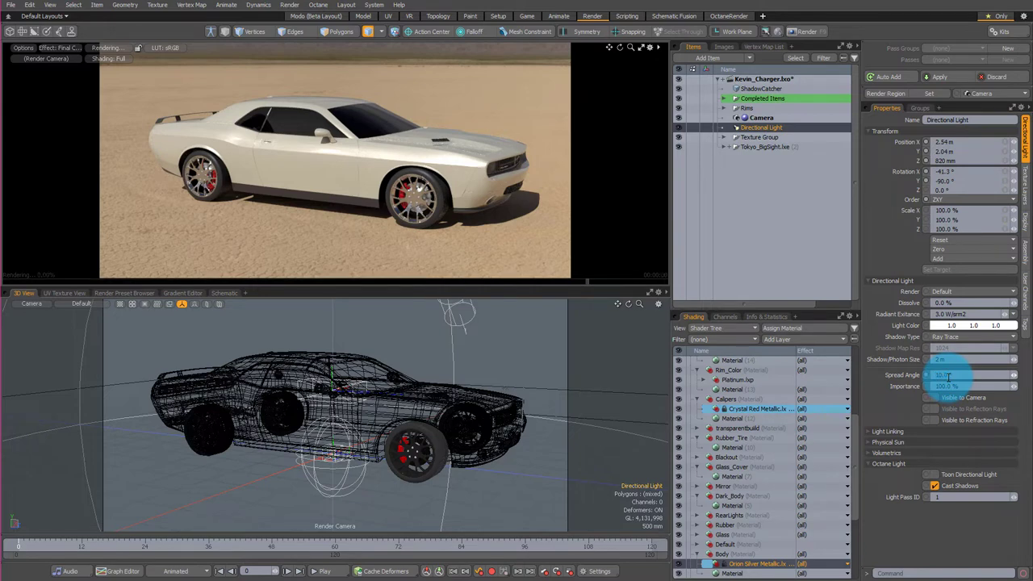
key("Return")
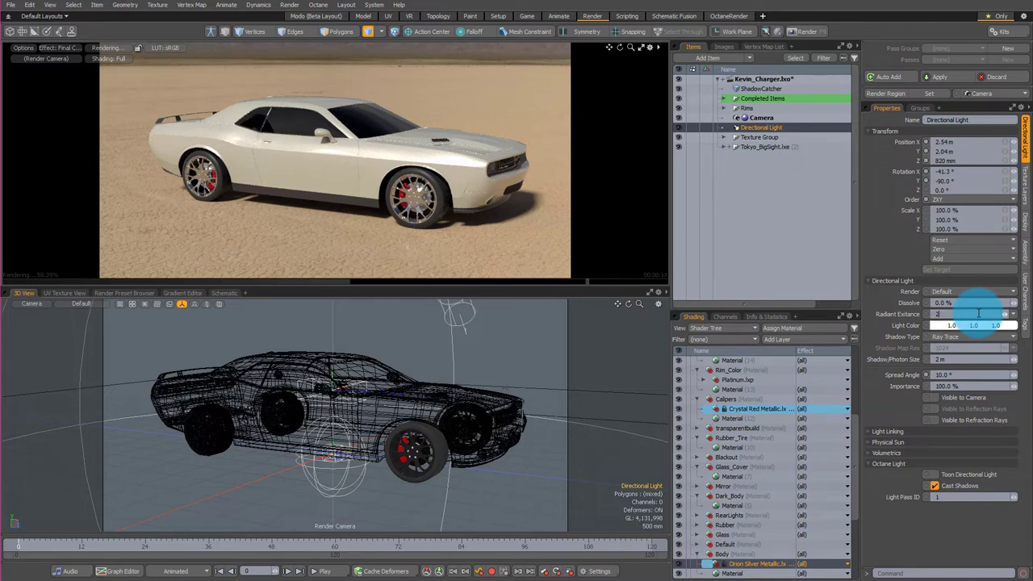
key("Return")
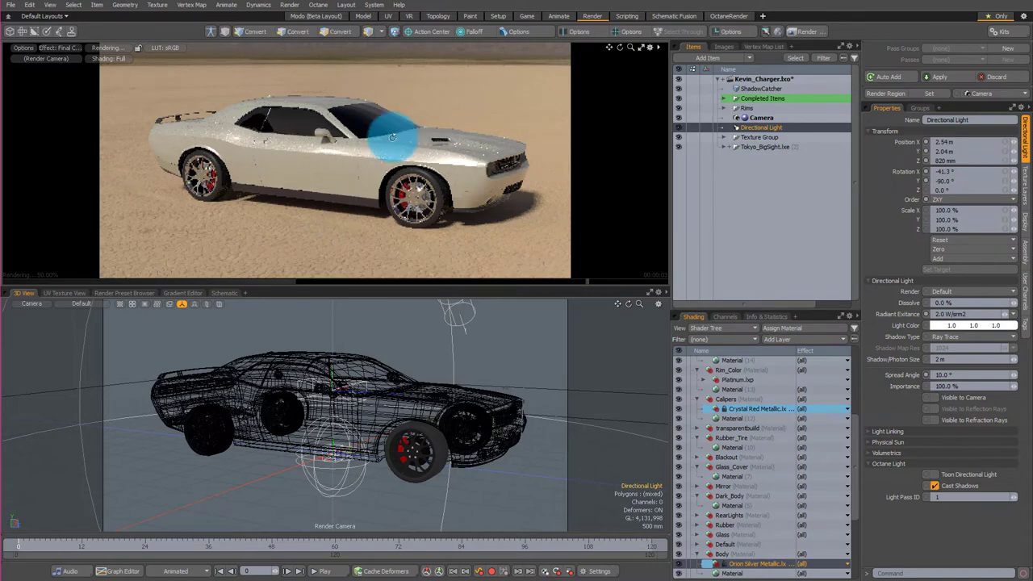
Examine the rendered car from the front, side and above to judge its paint, lighting, shadow and camera angle
left_click_drag(388, 139, 336, 129, "alt")
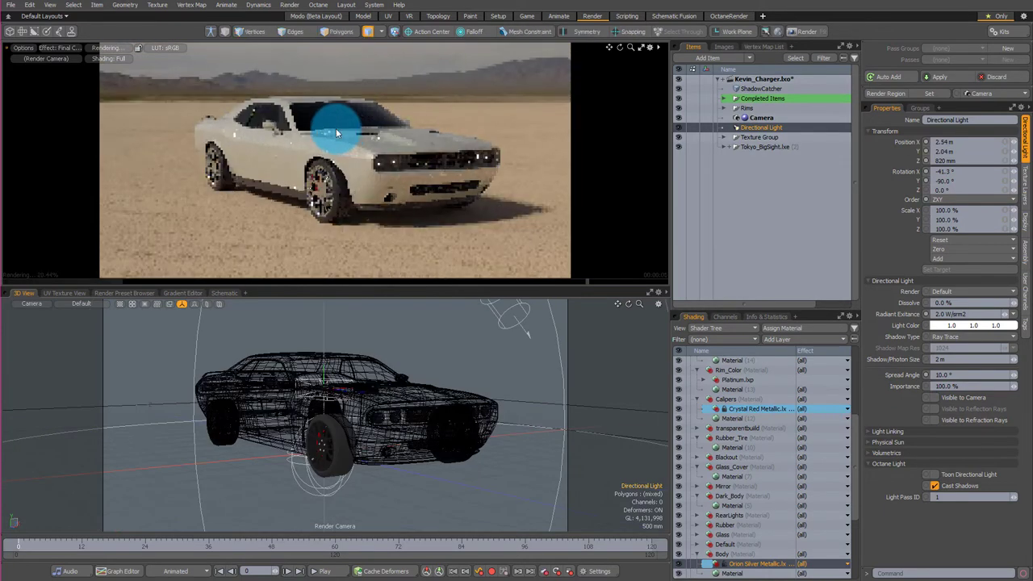
left_click_drag(335, 128, 426, 129, "alt")
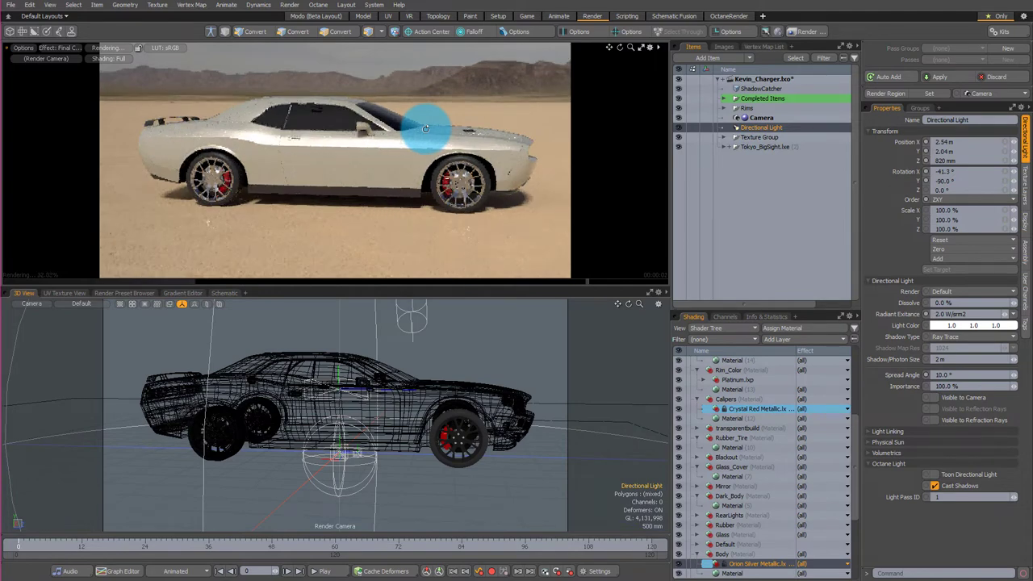
left_click_drag(425, 128, 277, 129, "alt")
left_click_drag(495, 162, 193, 143, "alt")
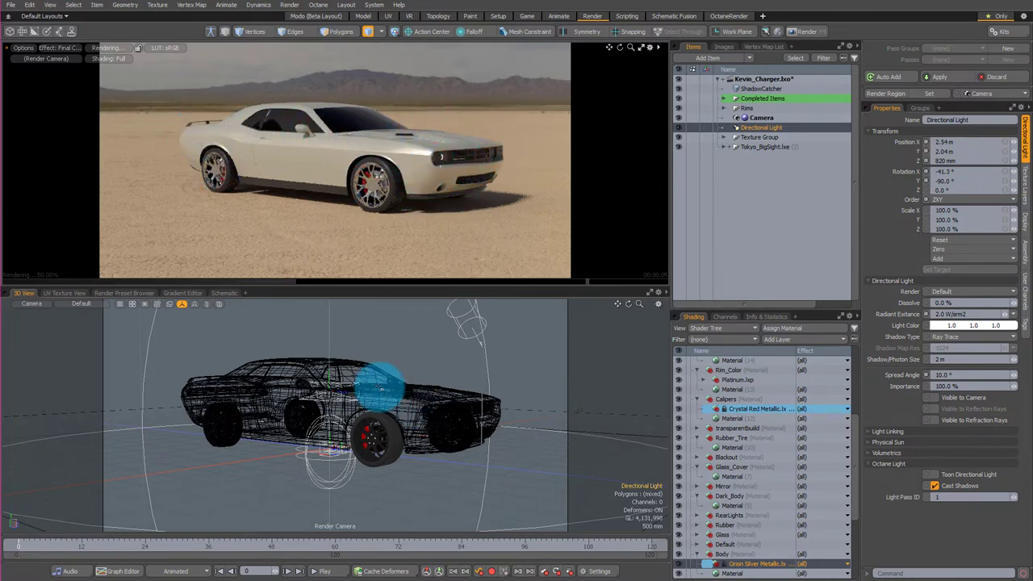
left_click_drag(346, 371, 439, 373, "alt")
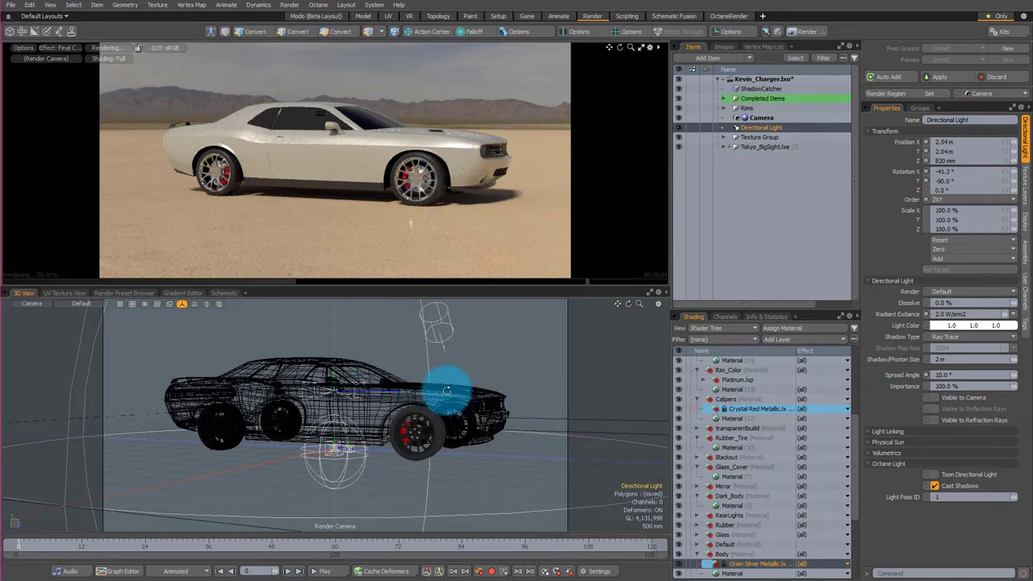
left_click_drag(449, 392, 69, 410, "alt")
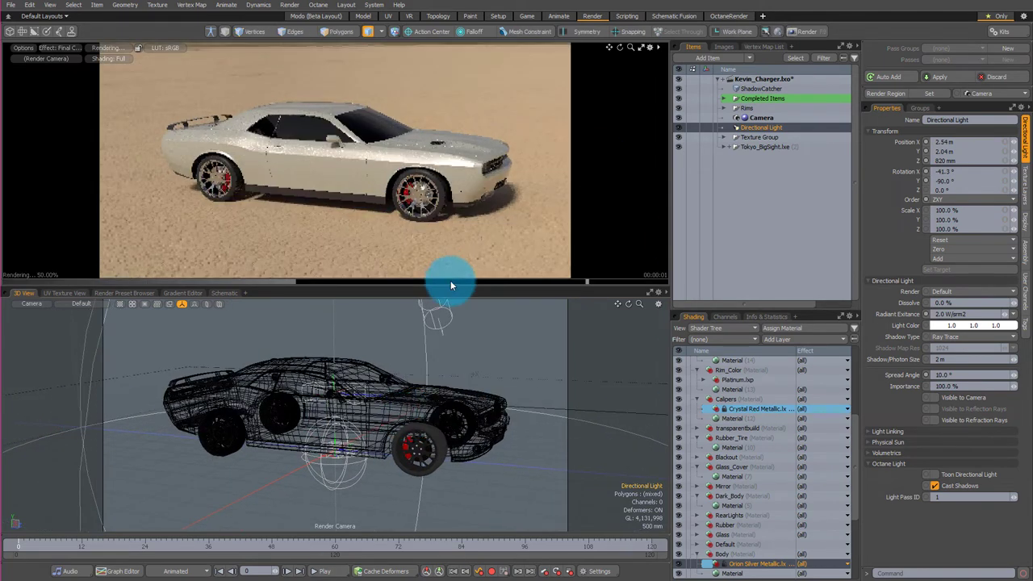
left_click_drag(400, 425, 410, 387, "alt")
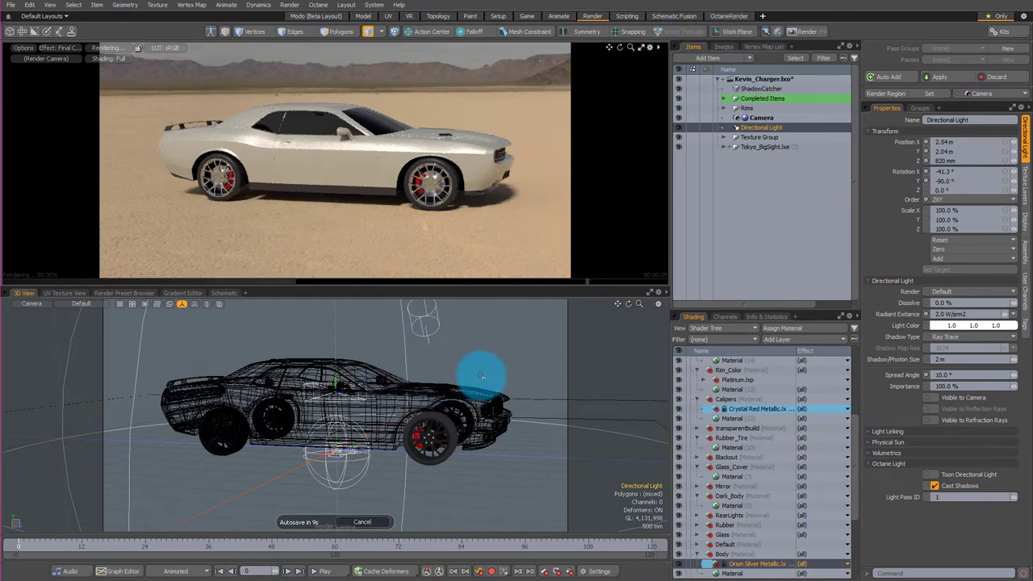
middle_click_drag(309, 418, 255, 420)
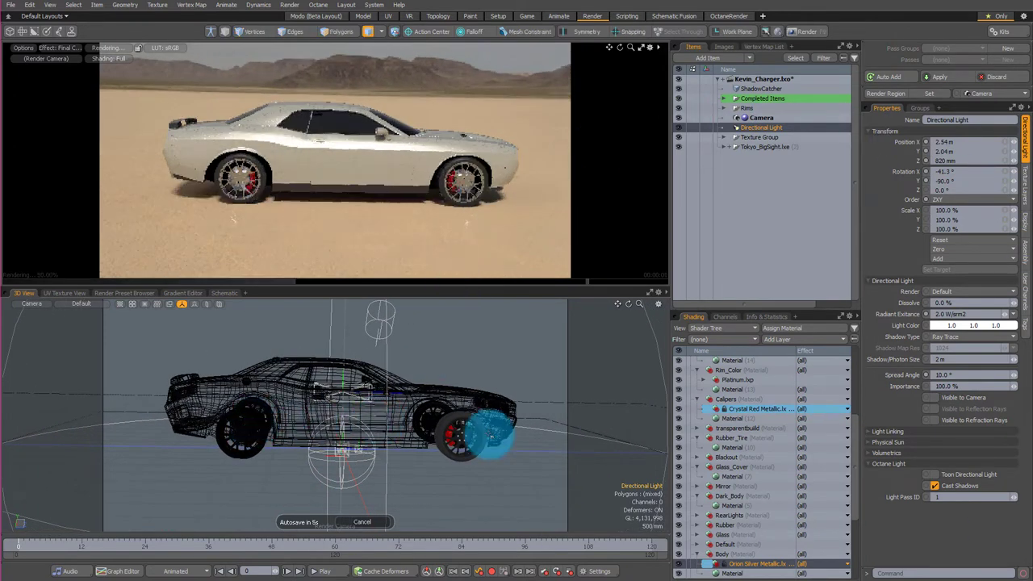
key("ctrl")
middle_click_drag(236, 418, 365, 407)
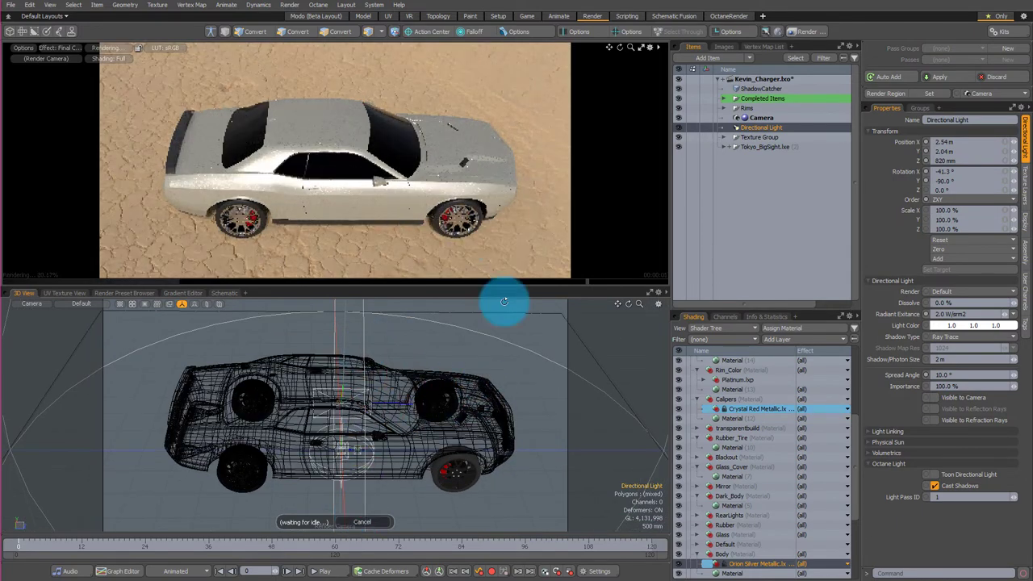
middle_click_drag(424, 382, 239, 368)
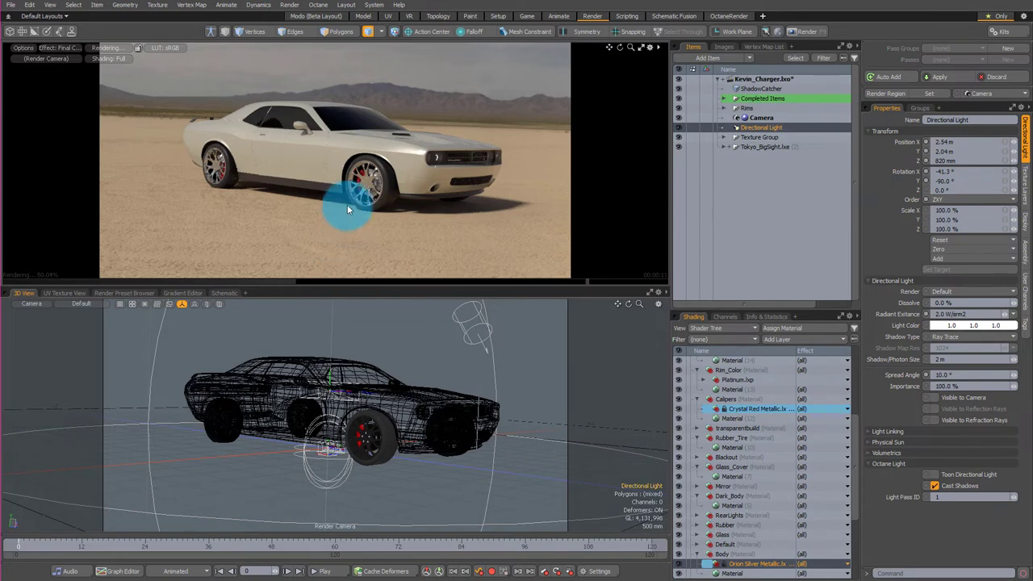
left_click_drag(442, 357, 431, 360, "alt")
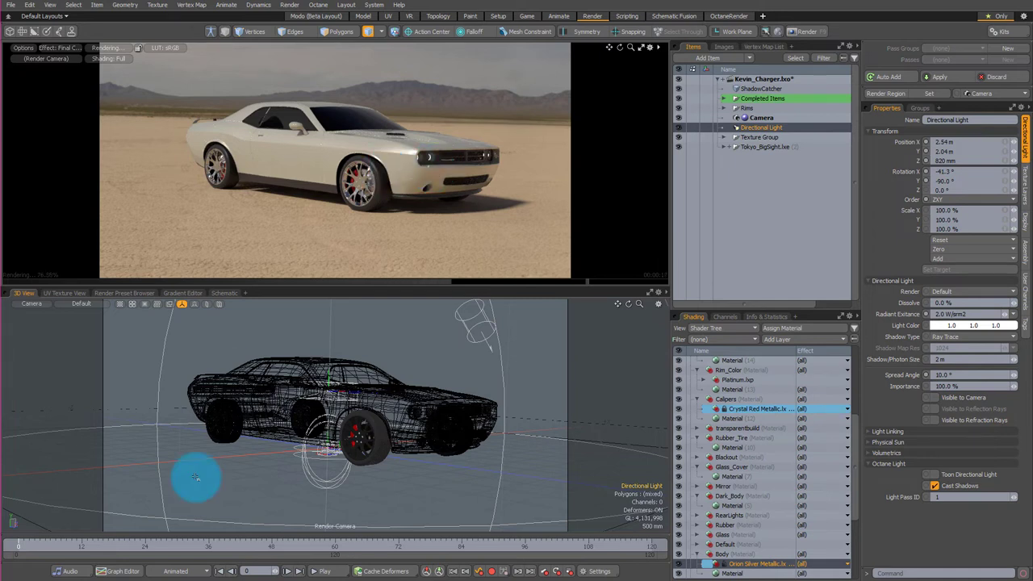
key("ctrl")
left_click_drag(327, 390, 384, 355, "alt")
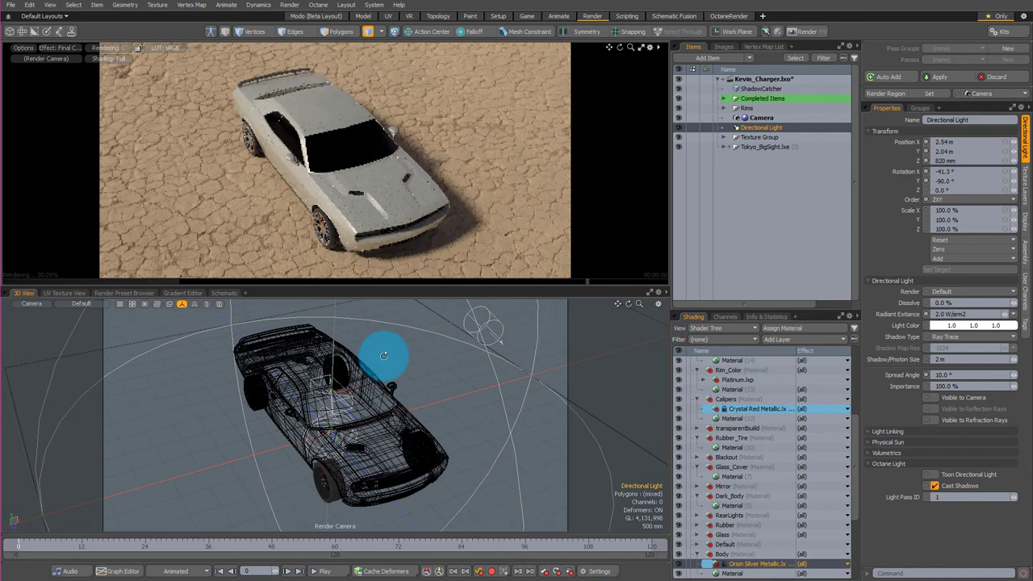